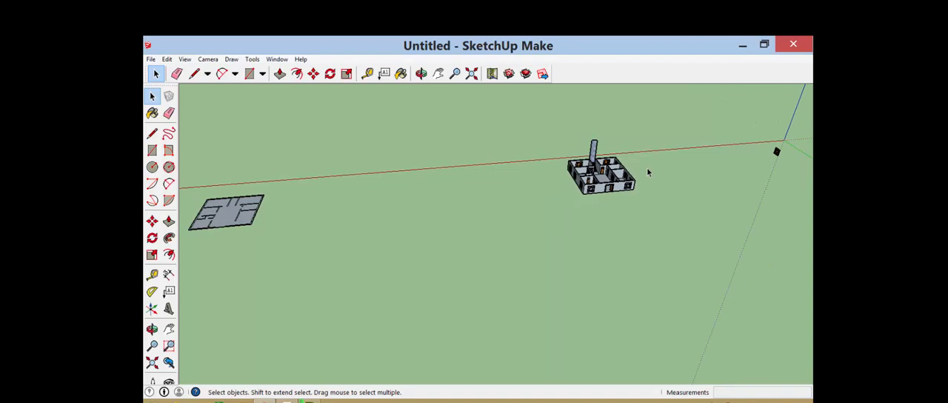
Draw a horizontal line across the small room's back wall, 1 m above the floor and 3 m long
scroll(658, 168, "up", 10)
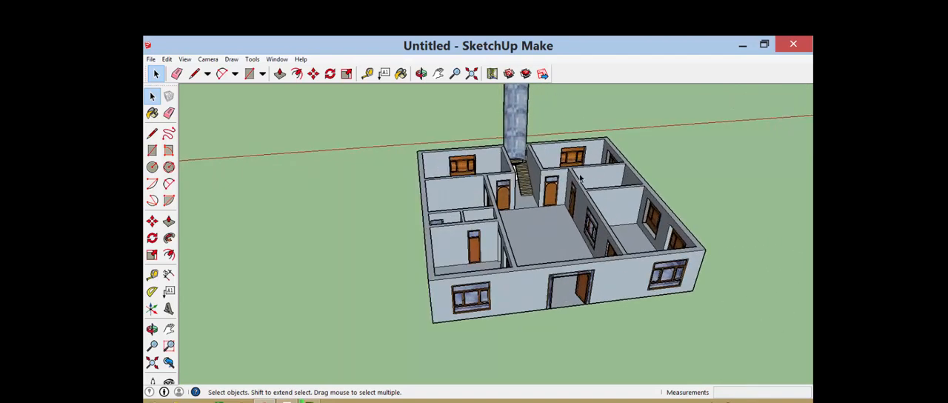
key("o")
left_click_drag(492, 191, 547, 150)
scroll(544, 118, "up", 3)
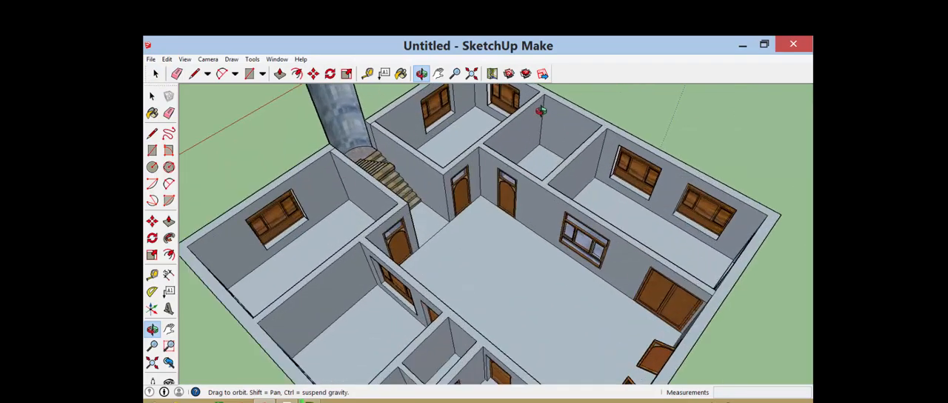
left_click_drag(490, 137, 487, 111)
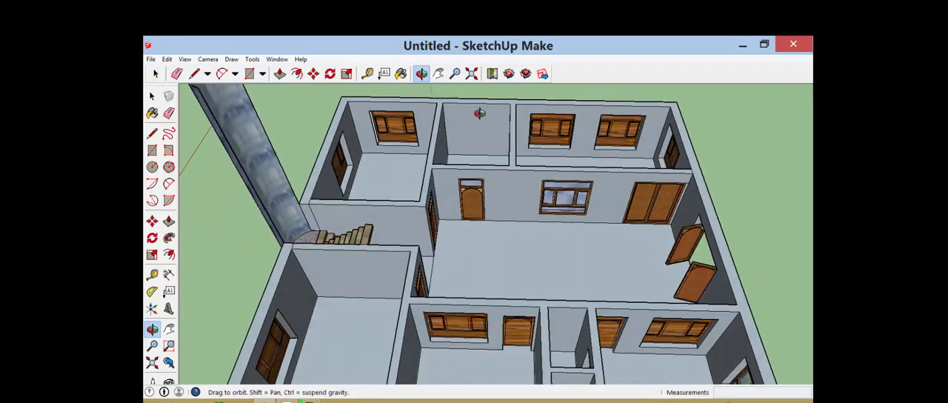
scroll(452, 150, "up", 3)
left_click_drag(482, 171, 562, 184)
scroll(448, 125, "up", 3)
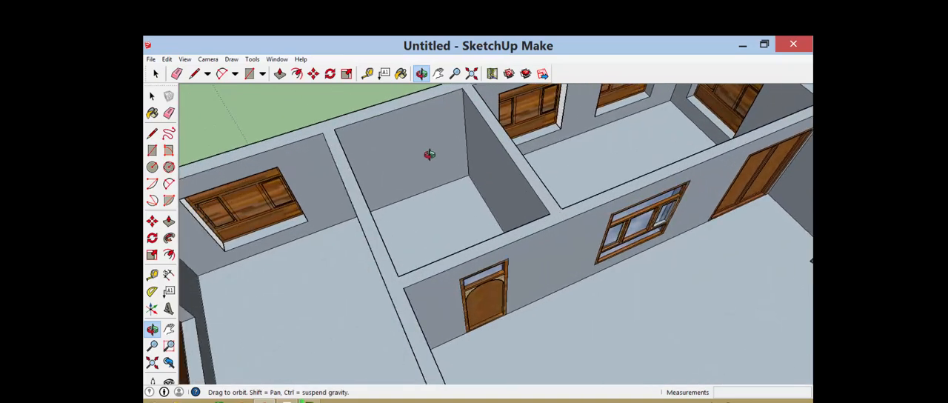
left_click_drag(428, 190, 447, 146)
scroll(434, 161, "up", 3)
left_click_drag(436, 177, 332, 174)
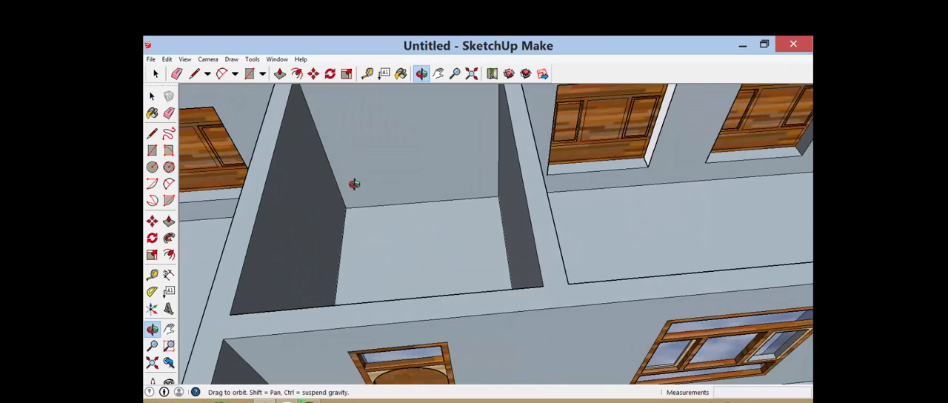
key("l")
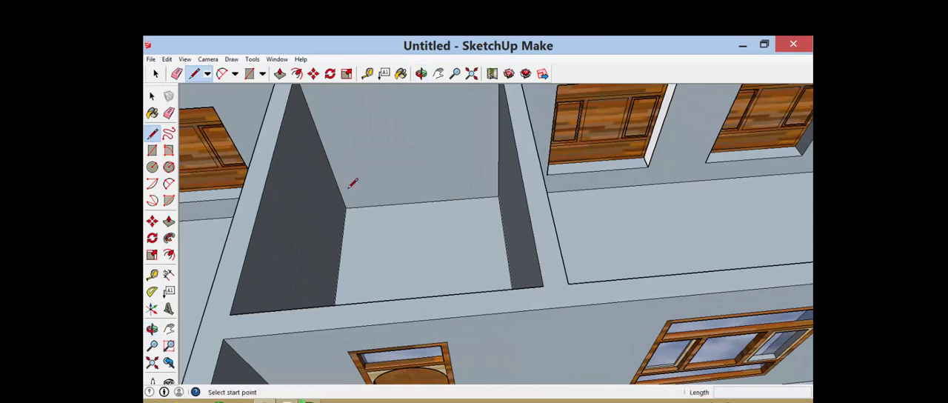
left_click(345, 207)
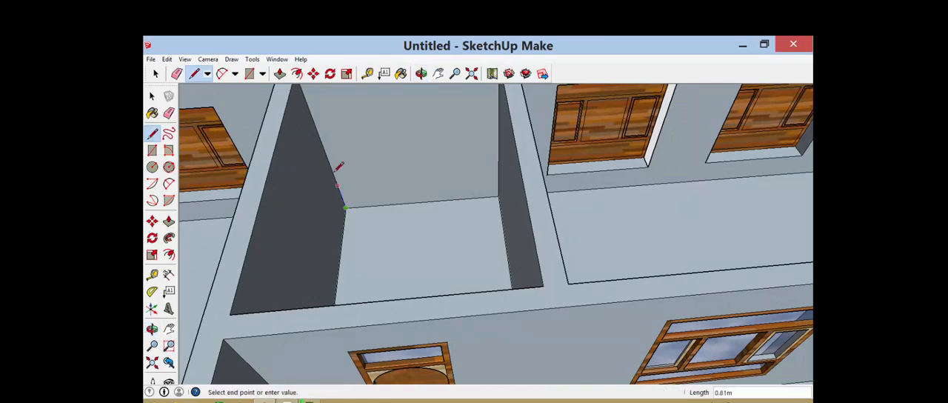
key("Escape")
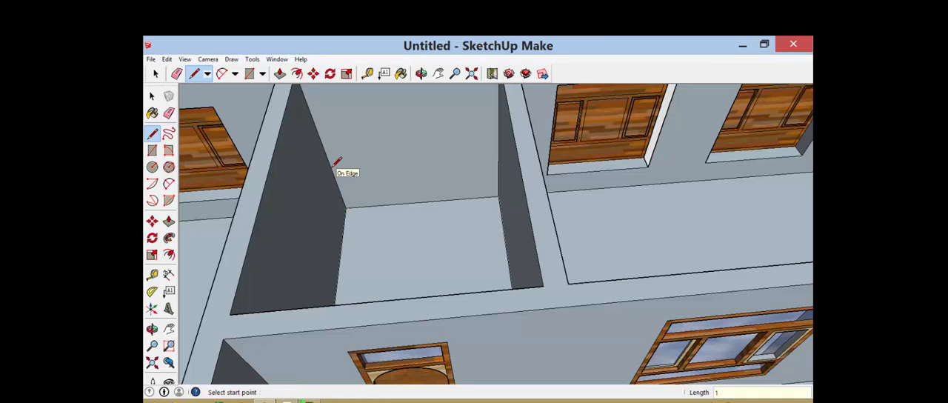
left_click(332, 171)
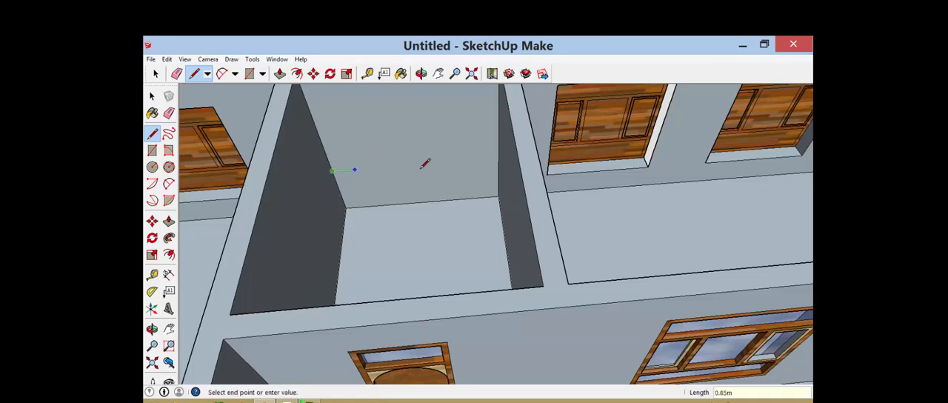
left_click(499, 159)
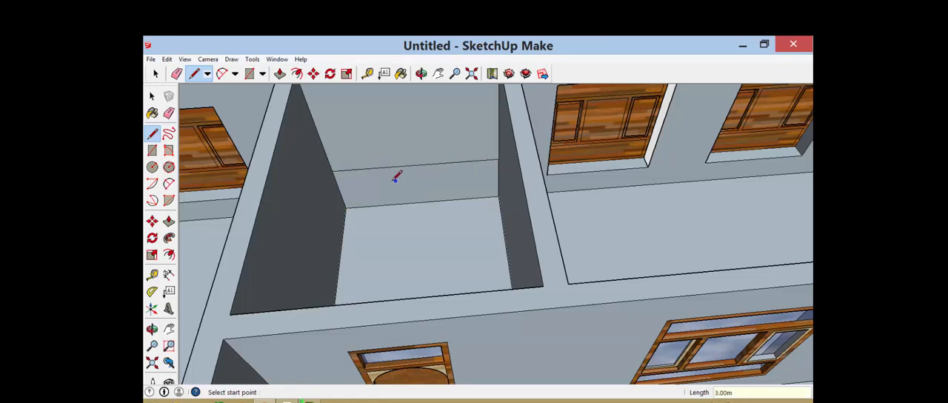
Draw a 4 m horizontal line along the small room's side wall, starting from the back wall line's end
scroll(396, 176, "down", 2)
key("o")
left_click_drag(333, 199, 279, 199)
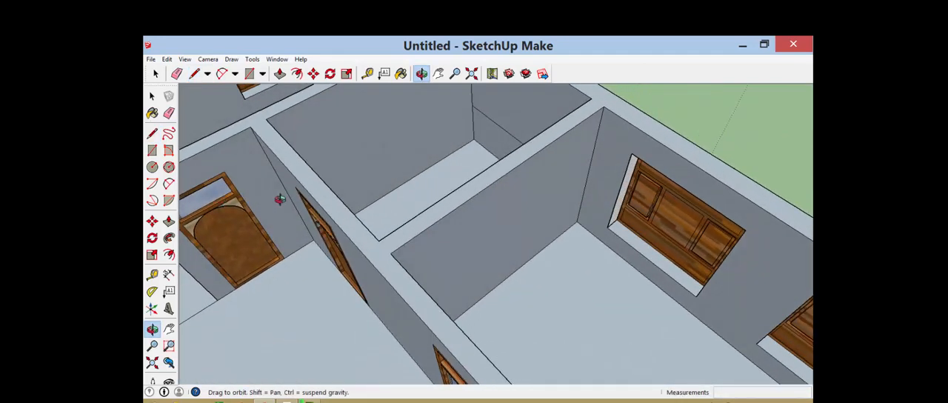
scroll(421, 200, "down", 3)
scroll(444, 128, "up", 3)
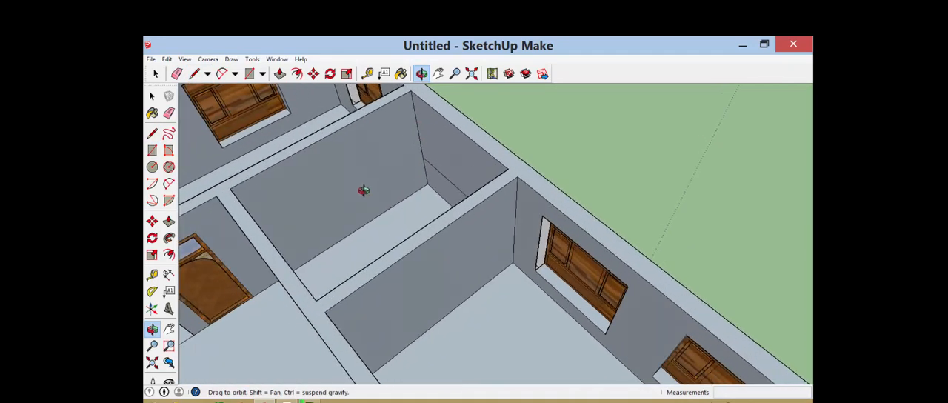
left_click_drag(362, 190, 387, 162)
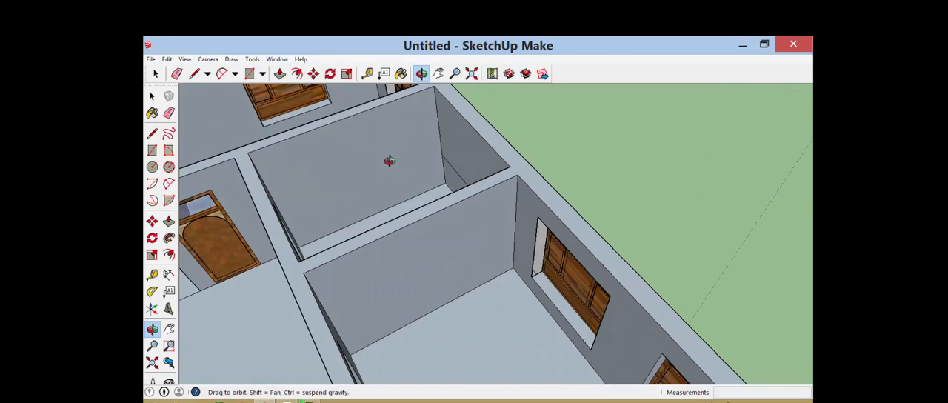
key("l")
scroll(439, 150, "up", 2)
left_click(442, 153)
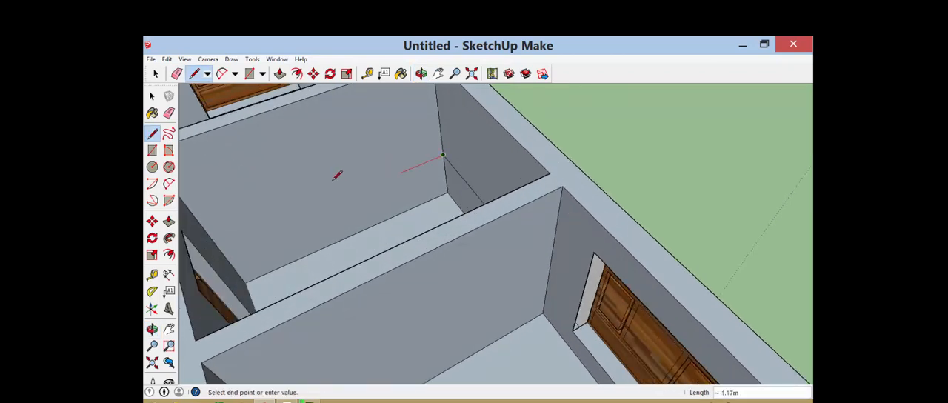
key("Escape")
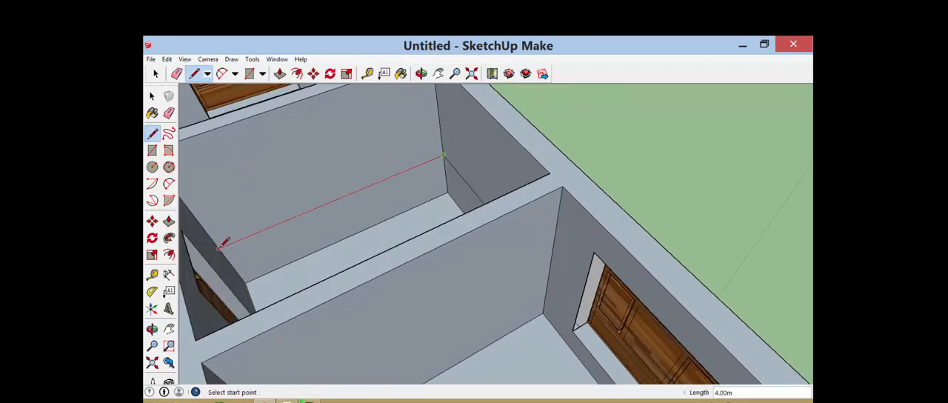
Pull the lower strip of the back wall 0.70 m into the small room to form a counter
scroll(385, 197, "down", 3)
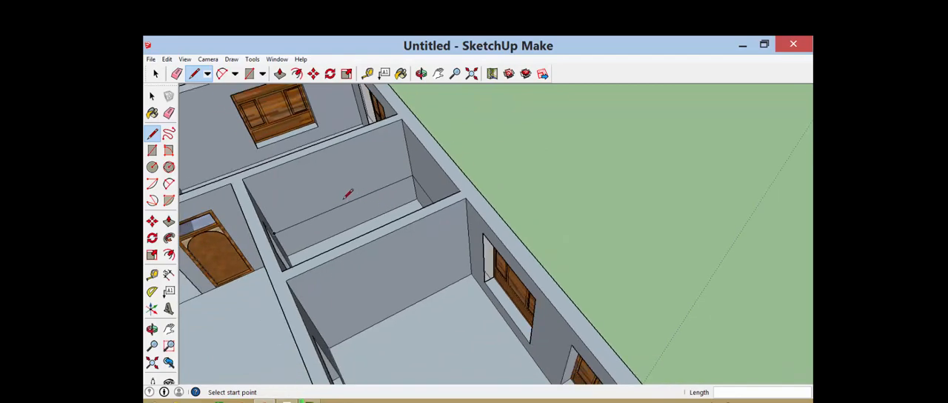
key("o")
left_click_drag(331, 197, 502, 204)
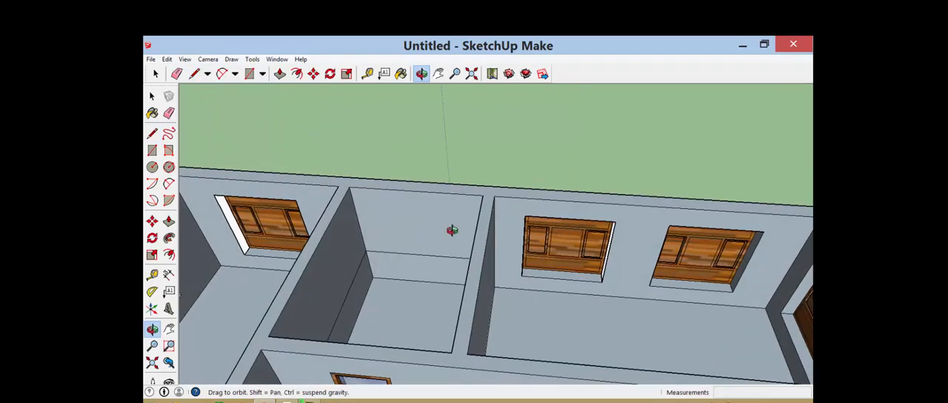
key("p")
left_click_drag(436, 273, 423, 302)
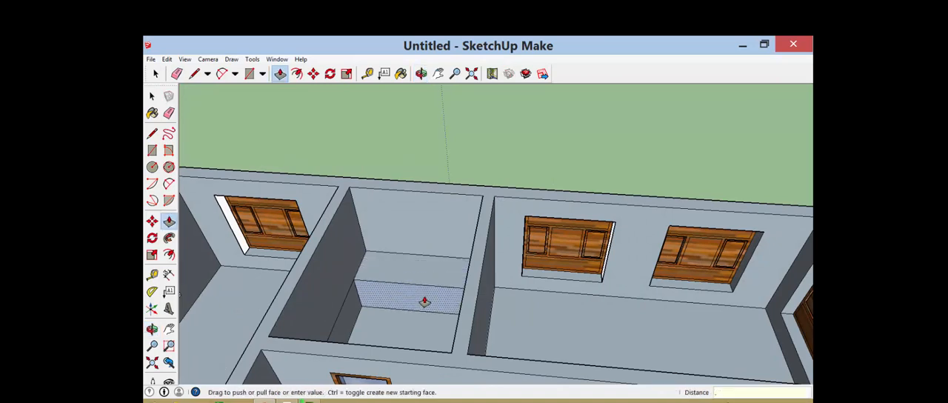
key("Return")
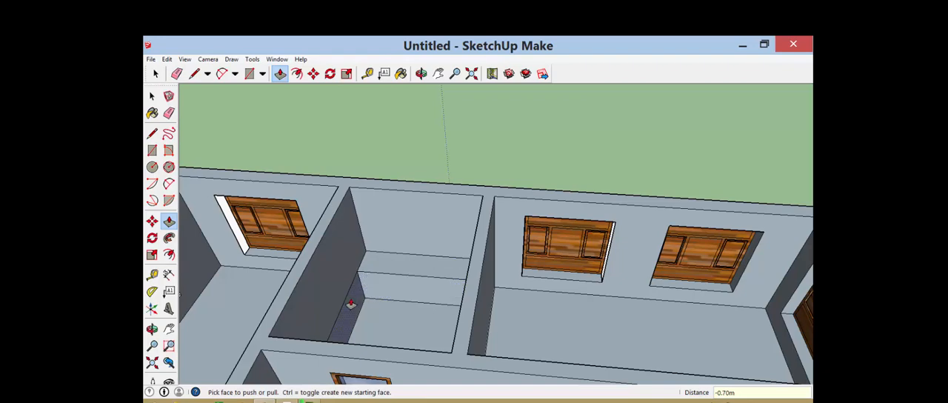
Pull the lower strip of the side wall 0.70 m into the room to extend the counter into an L-shape
left_click(351, 304)
type(".7")
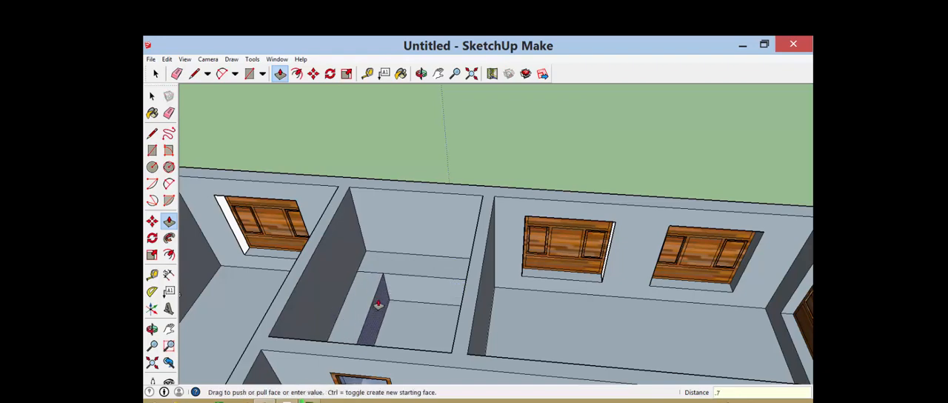
key("Return")
Erase the dividing edge on top of the counter where its two arms meet
scroll(407, 260, "down", 3)
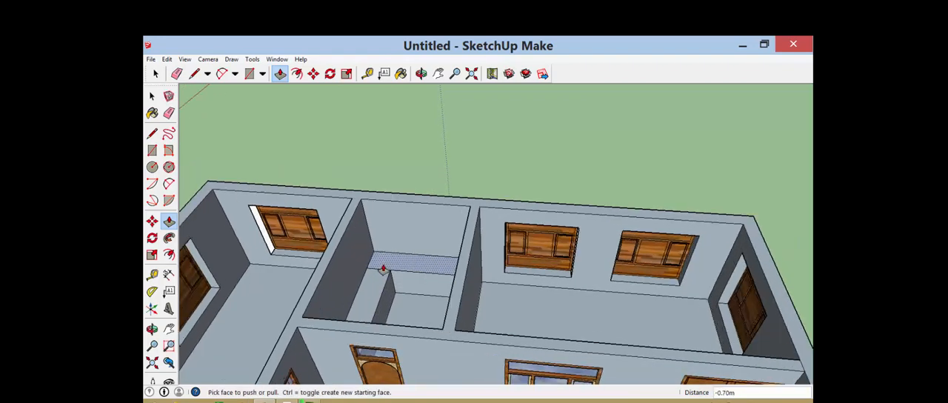
scroll(377, 273, "up", 5)
scroll(376, 274, "up", 2)
key("e")
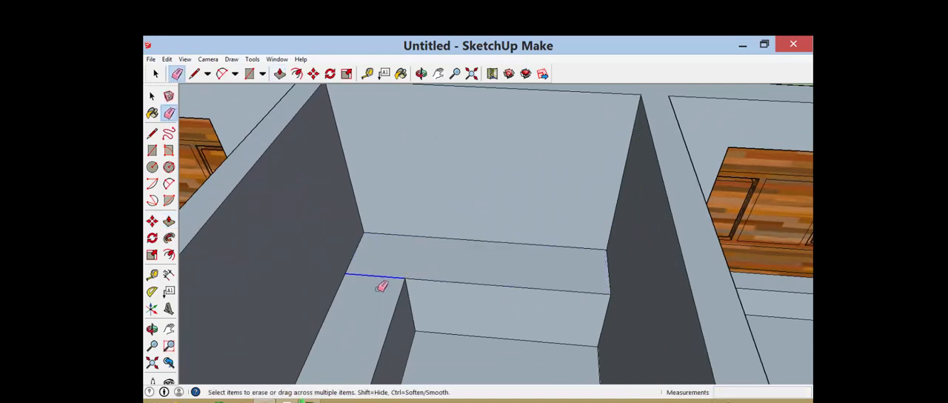
scroll(381, 284, "down", 2)
scroll(503, 244, "down", 2)
scroll(492, 266, "up", 4)
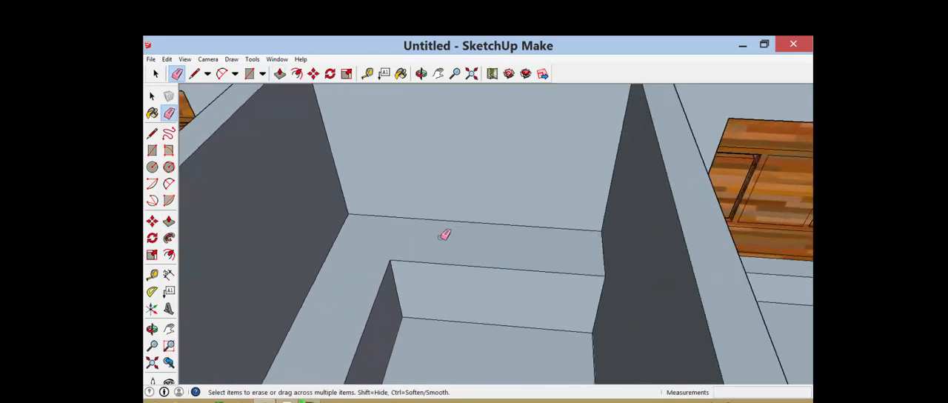
Draw a rectangle about 0.77 by 0.33 m on the back counter's top, with a circle of about 0.12 m radius inside it
scroll(442, 231, "up", 2)
key("r")
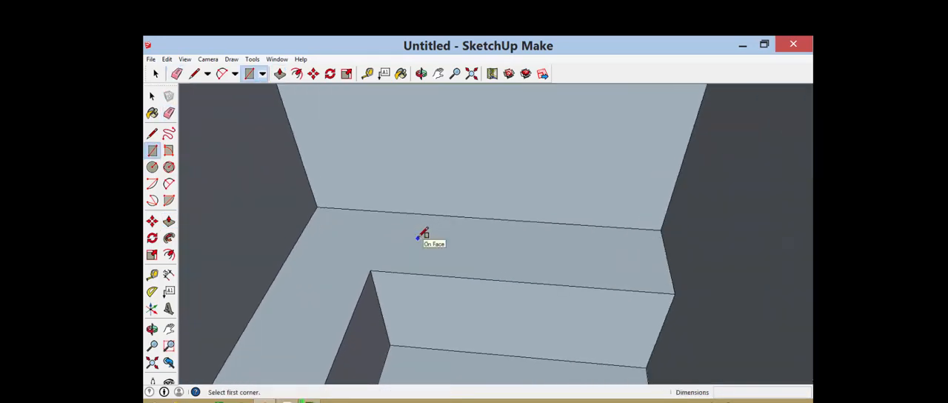
left_click(412, 233)
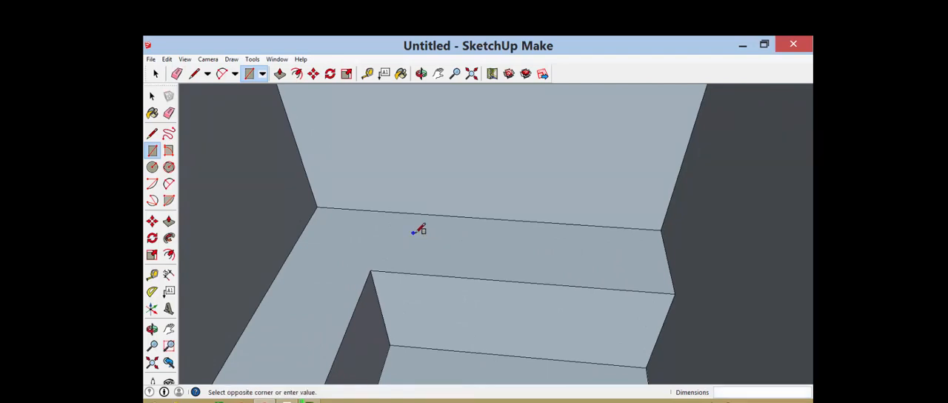
left_click(503, 267)
key("c")
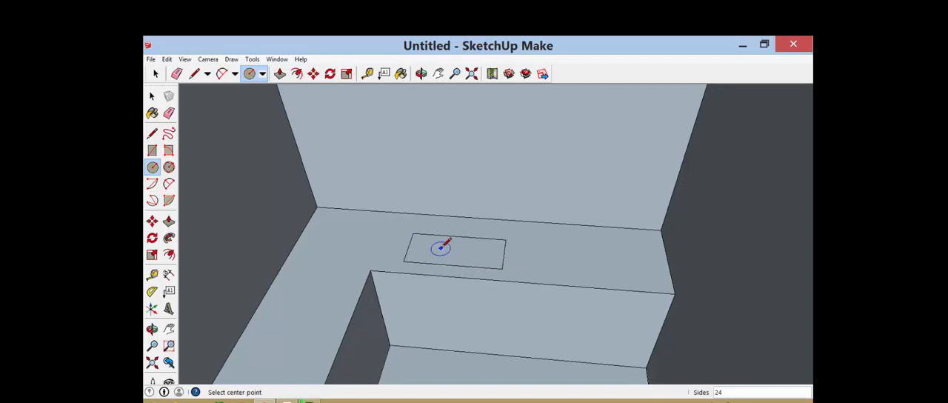
left_click(436, 248)
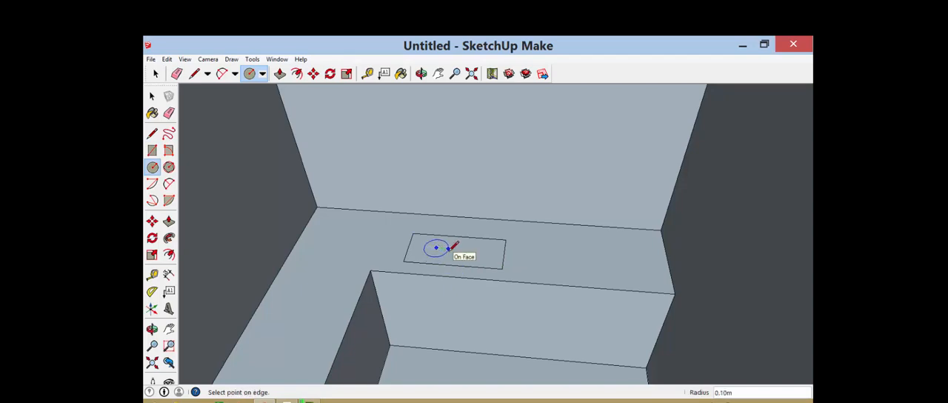
left_click(453, 248)
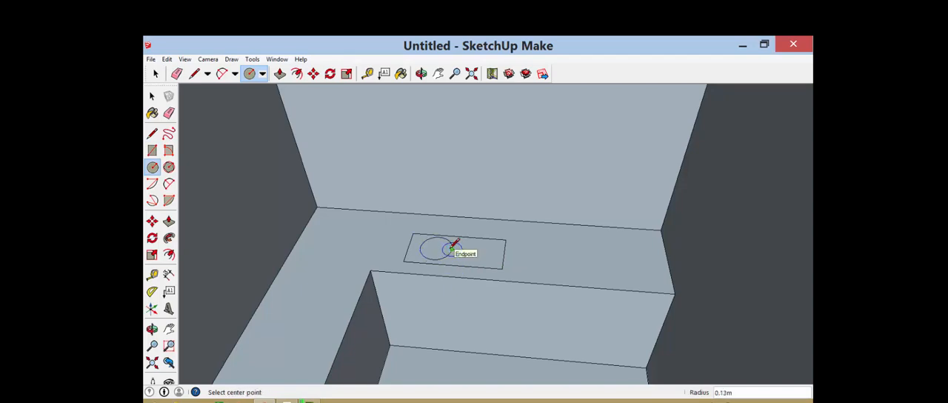
Push the circle 0.23 m and the surrounding rectangle 0.20 m down into the counter to form a sink basin
key("p")
left_click_drag(438, 249, 442, 260)
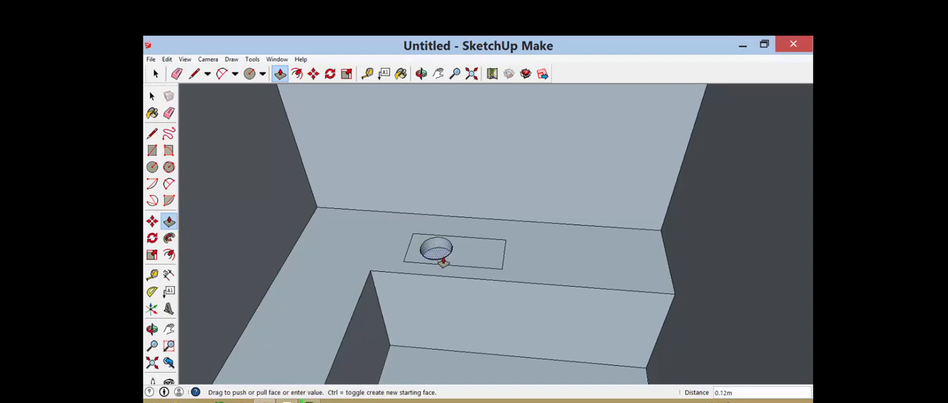
key("Return")
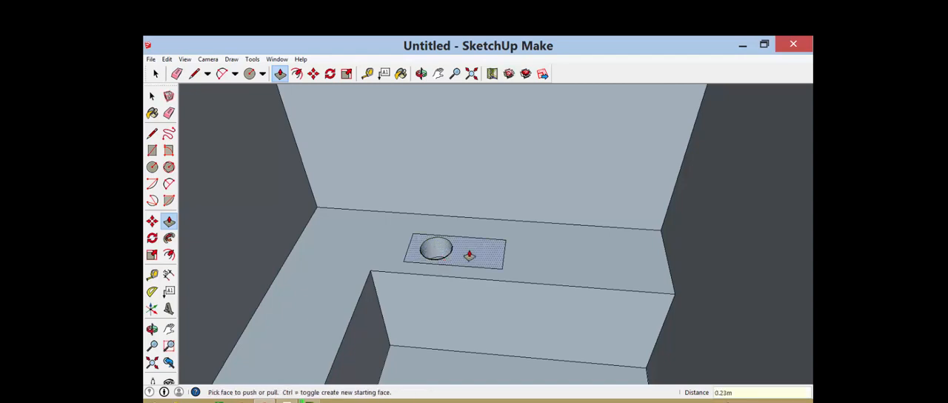
left_click_drag(469, 256, 472, 261)
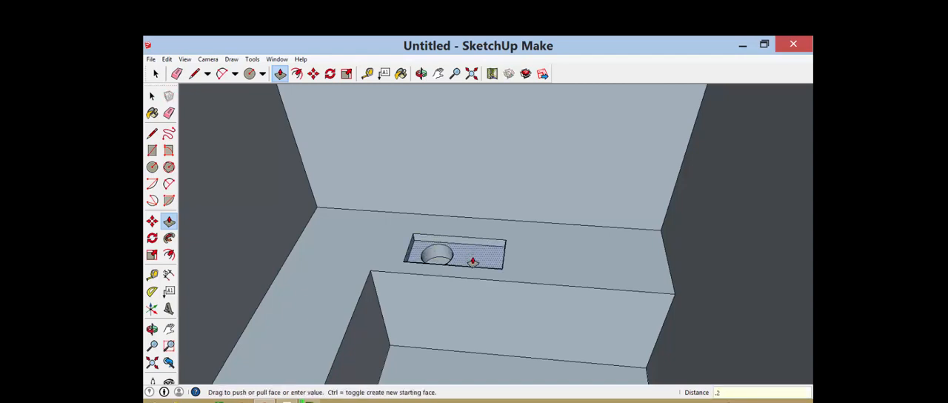
key("Return")
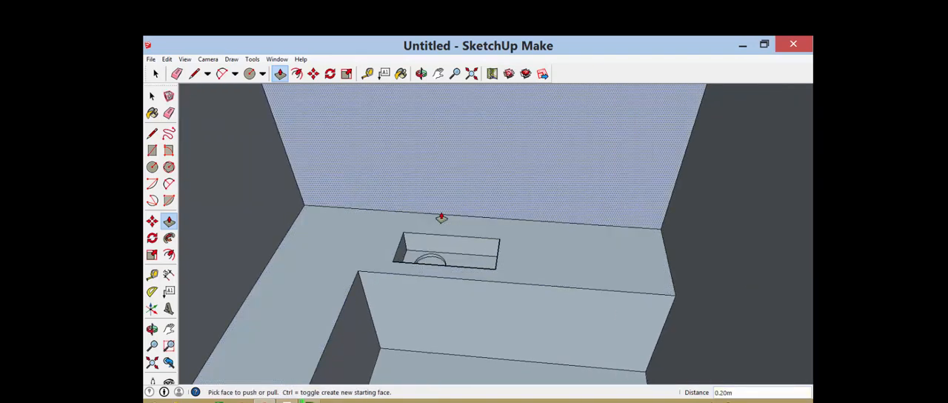
Draw a faucet path of three lines from the sink's circle: about 0.52 m up, about 0.18 m back, and down toward the counter
scroll(441, 218, "up", 3)
key("l")
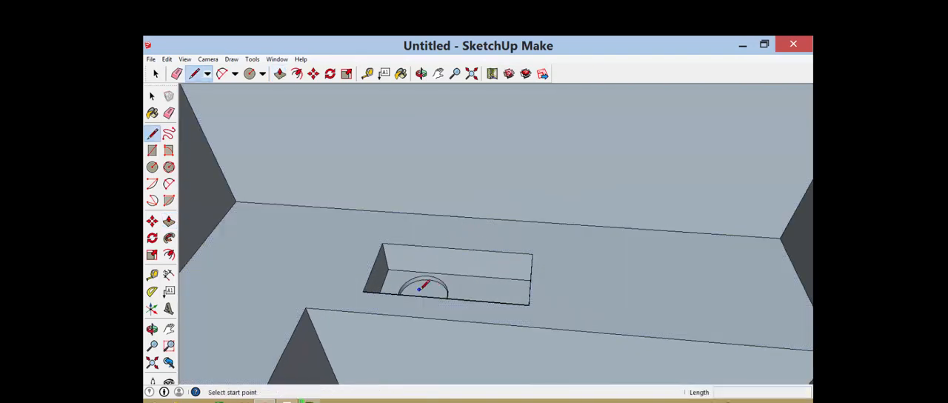
scroll(419, 288, "up", 2)
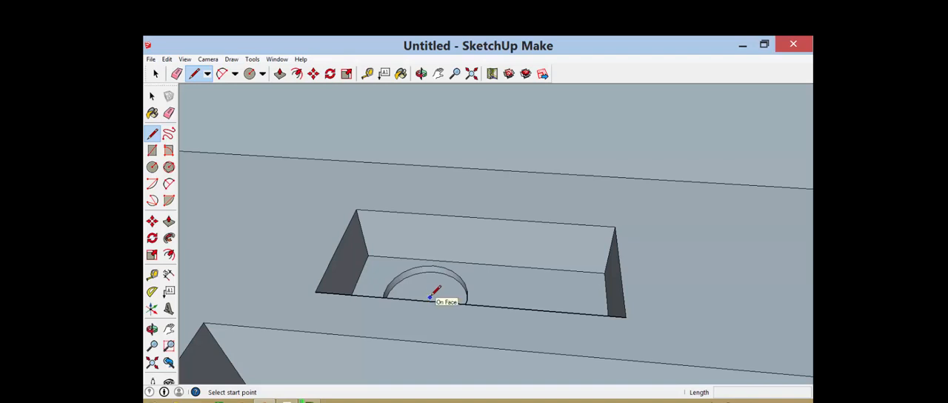
middle_click_drag(435, 287, 443, 304)
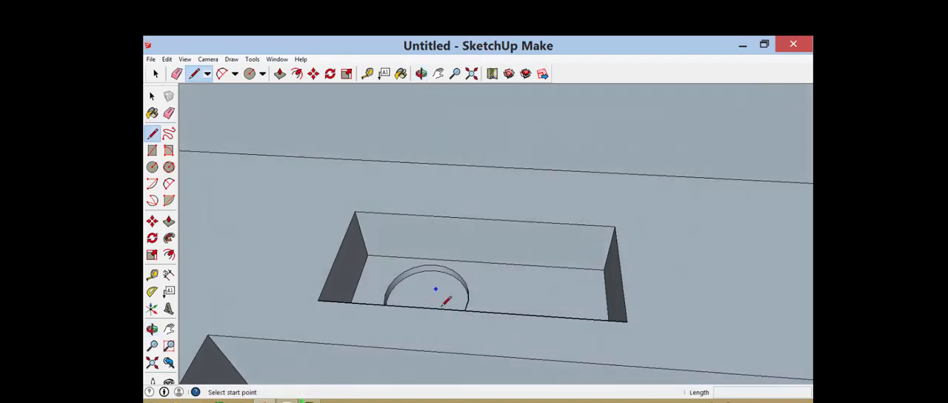
left_click(429, 303)
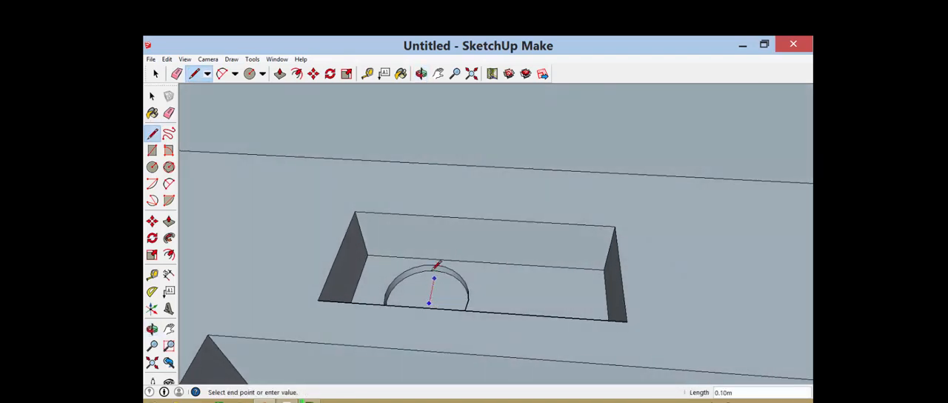
left_click(406, 172)
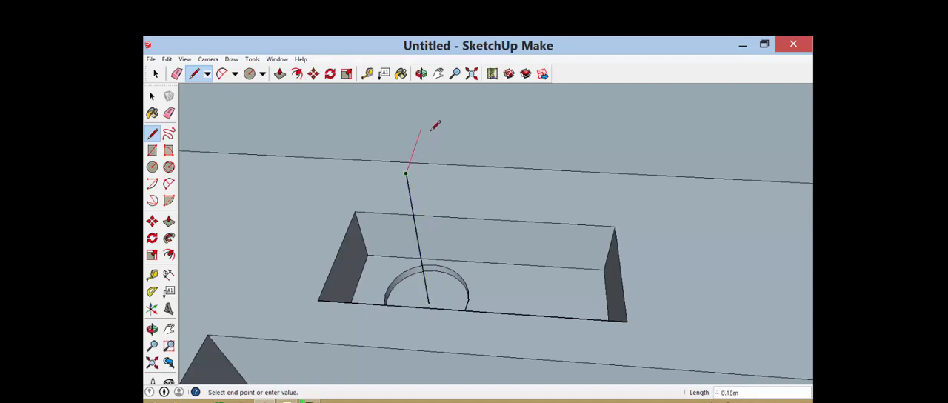
left_click(421, 130)
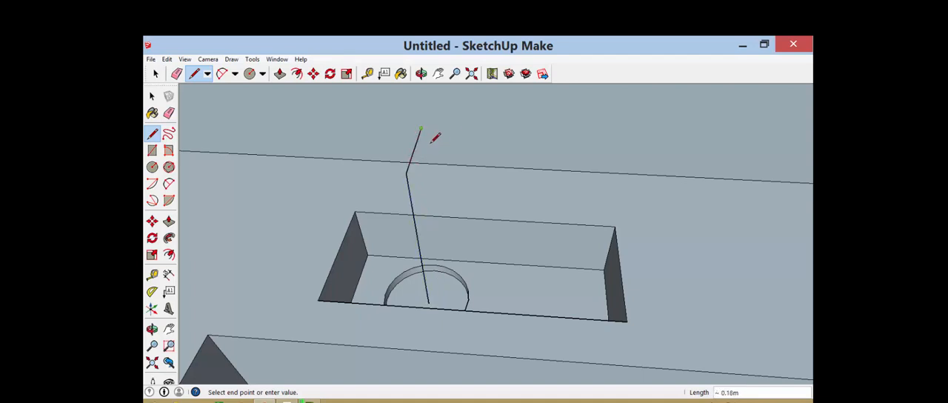
left_click(432, 209)
Split the faucet path's long vertical line partway down from its upper corner and erase the part below, leaving a short spout
middle_click_drag(430, 204, 349, 214)
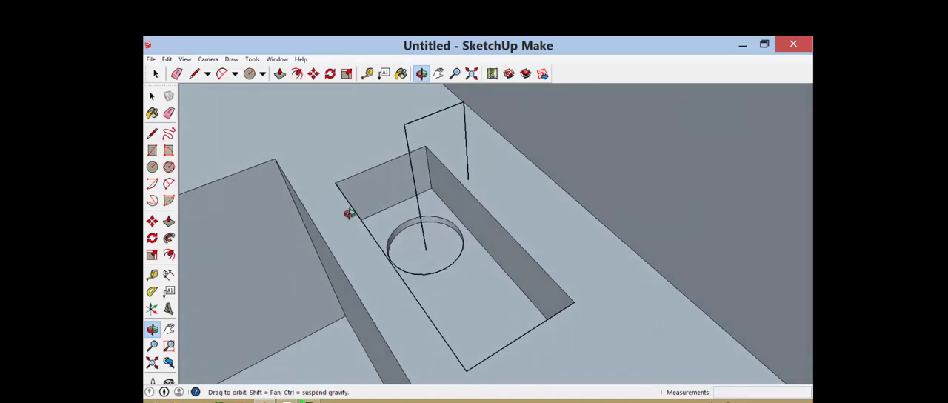
middle_click_drag(370, 181, 370, 181)
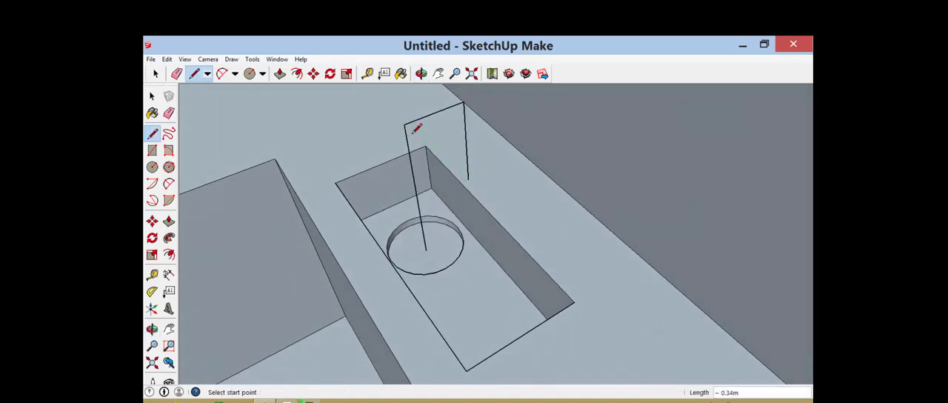
left_click(404, 125)
left_click(409, 152)
key("e")
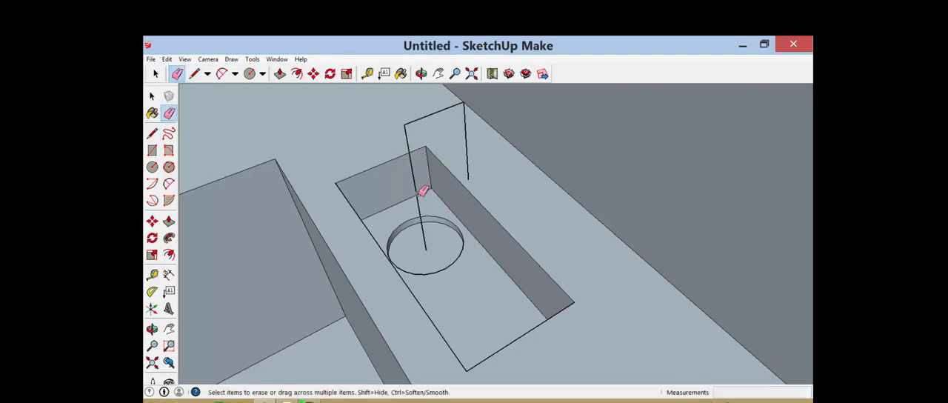
left_click(416, 189)
scroll(428, 184, "down", 2)
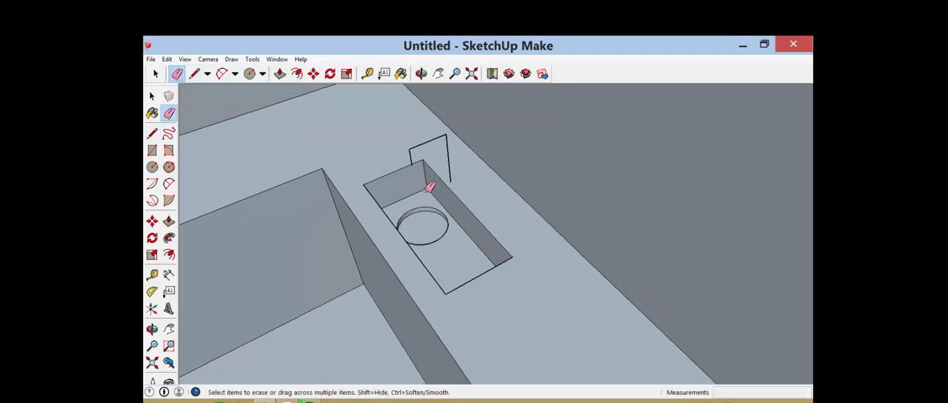
Draw a small circle at the base of the faucet path's rear leg and sweep it along the path with Follow Me
scroll(446, 169, "up", 4)
key("c")
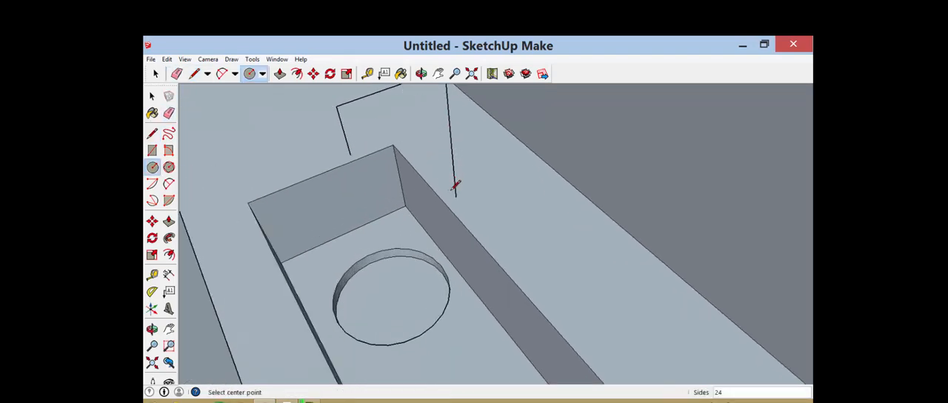
left_click(456, 197)
left_click(461, 194)
scroll(455, 198, "down", 2)
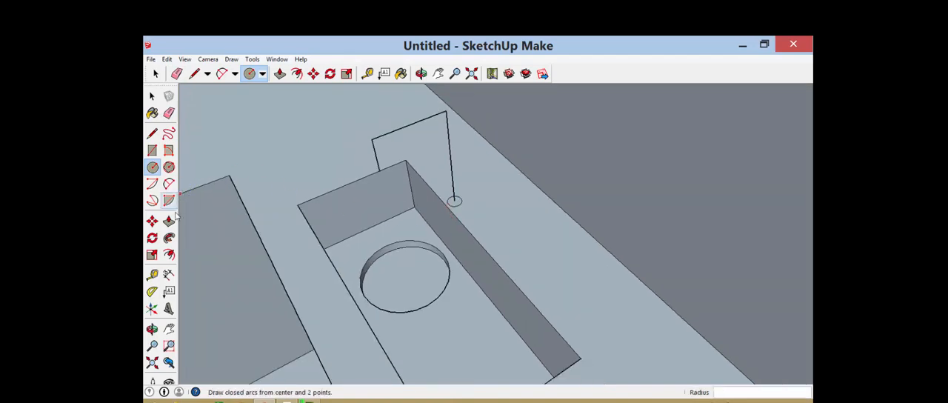
left_click(169, 238)
left_click_drag(453, 204, 379, 173)
scroll(474, 176, "down", 4)
Draw two vertical lines down the back counter's front face to form a divider strip about 0.08 m wide
middle_click_drag(474, 176, 323, 304)
scroll(462, 181, "up", 1)
key("l")
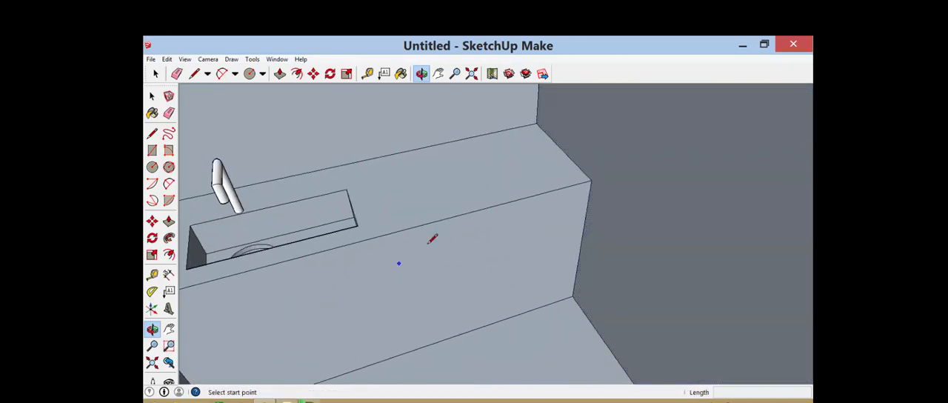
left_click(453, 216)
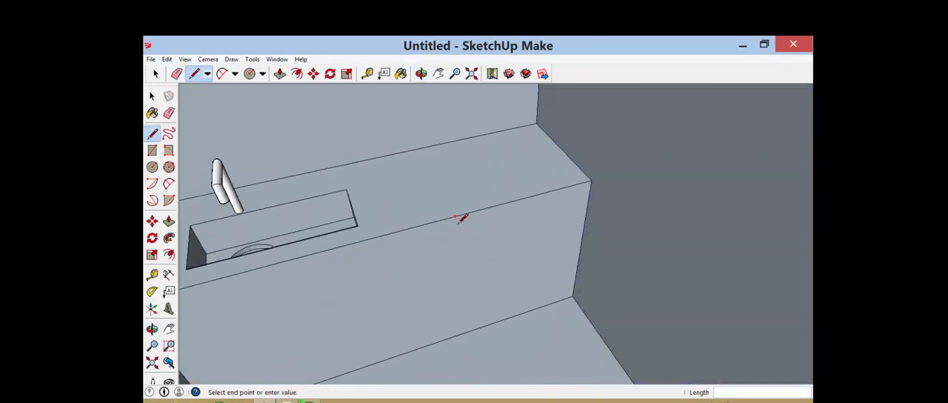
left_click(464, 331)
left_click(463, 332)
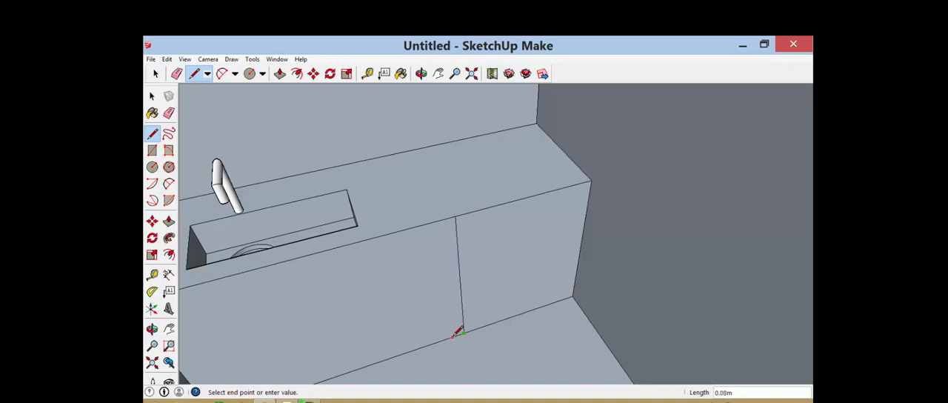
type("07")
key("Return")
left_click(454, 334)
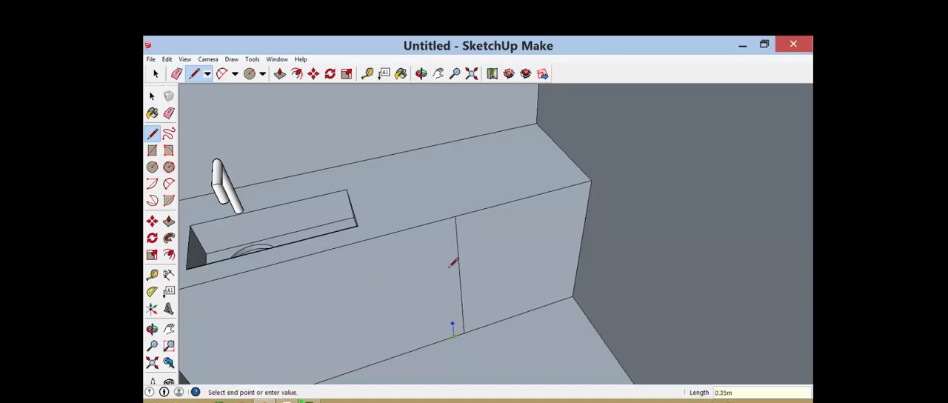
left_click(444, 219)
Copy the divider strip about 0.9 m along the counter front toward the inner corner of the L
left_click(156, 74)
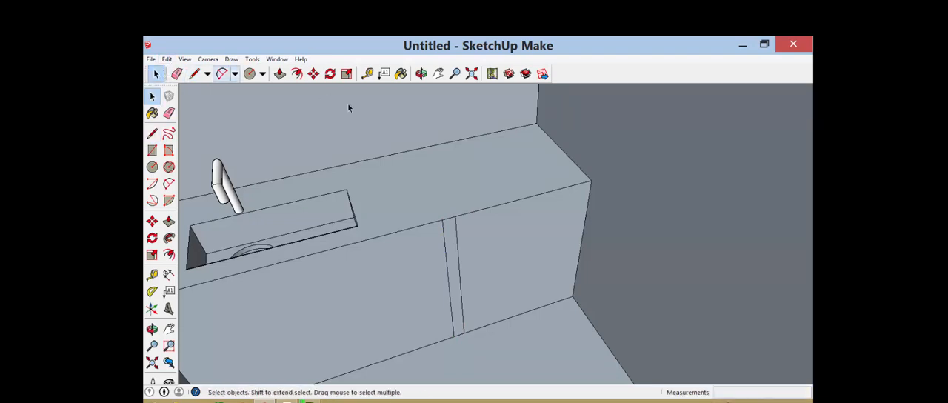
scroll(371, 118, "down", 2)
scroll(425, 223, "up", 2)
left_click(426, 223)
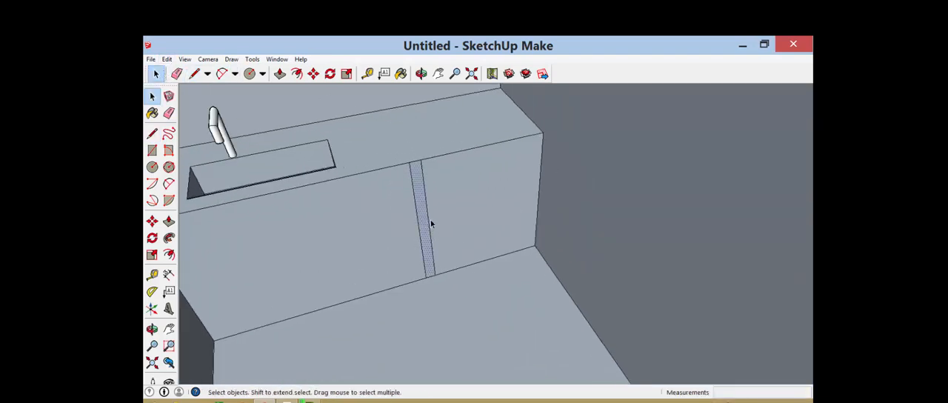
key("m")
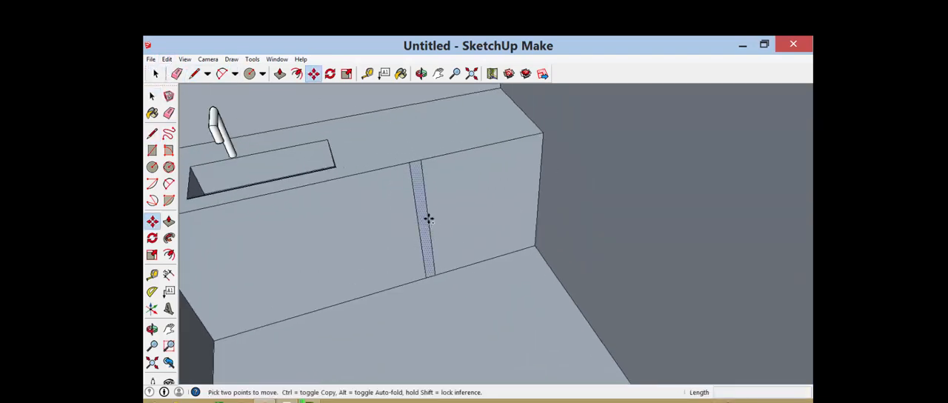
left_click(424, 277)
key("ctrl")
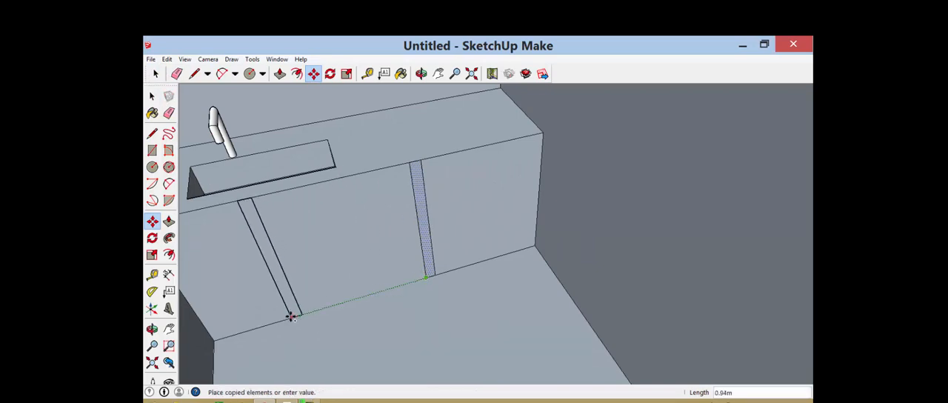
left_click(300, 314)
middle_click_drag(299, 314, 429, 228)
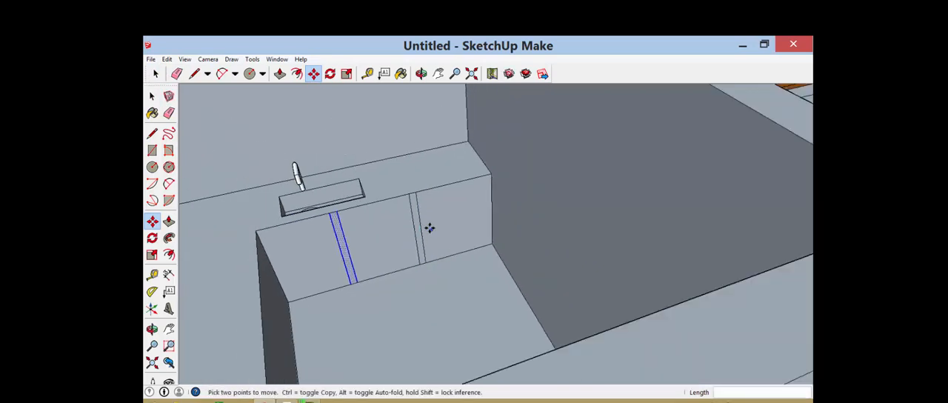
Offset the outline of the front panel farthest from the L's inner corner inward by 0.05 m
scroll(397, 168, "down", 3)
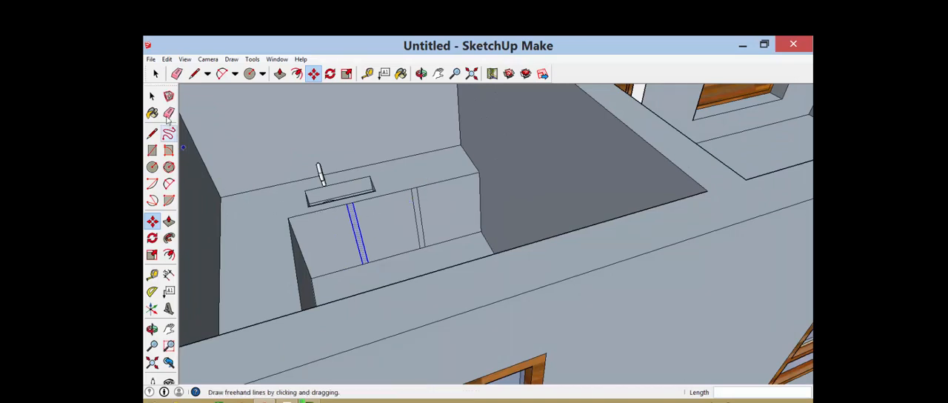
left_click(155, 74)
scroll(466, 225, "up", 3)
left_click(461, 225)
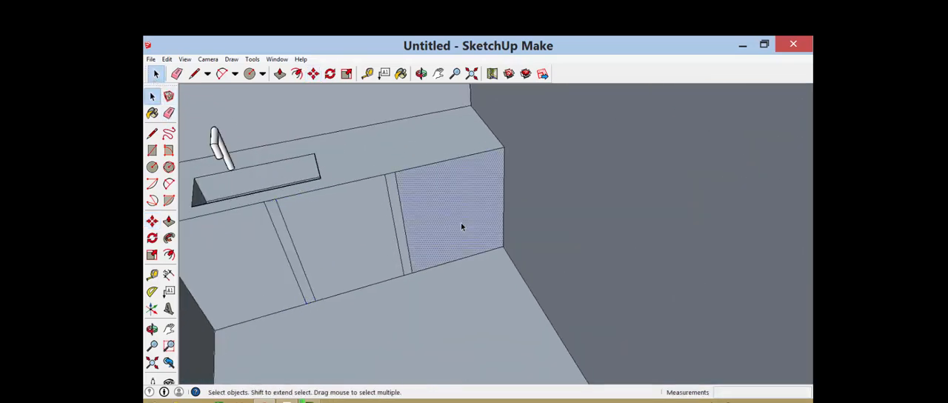
key("f")
left_click(453, 214)
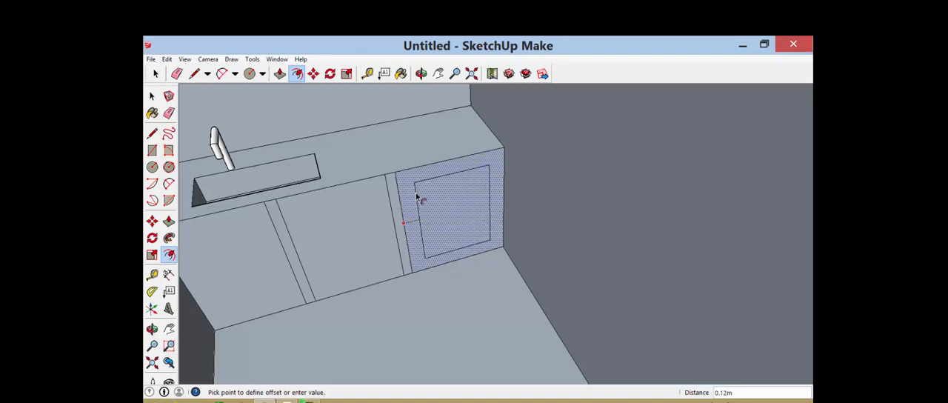
key("Return")
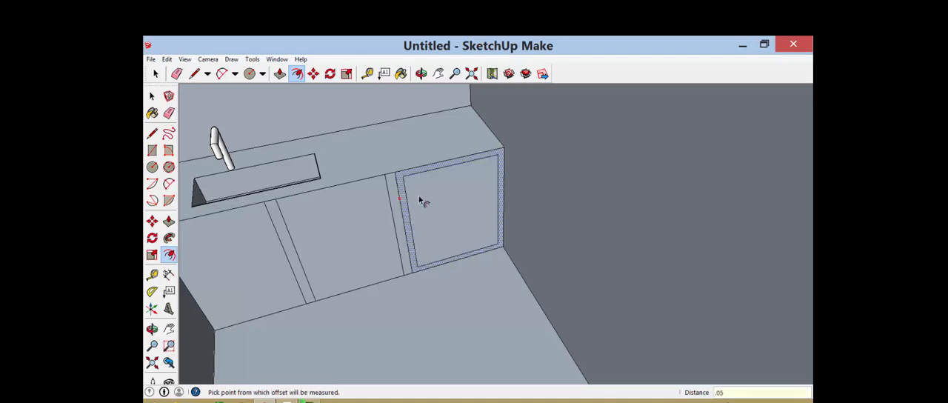
Offset the outline of the middle front panel inward to give it the same narrow frame as the end panel
key("space")
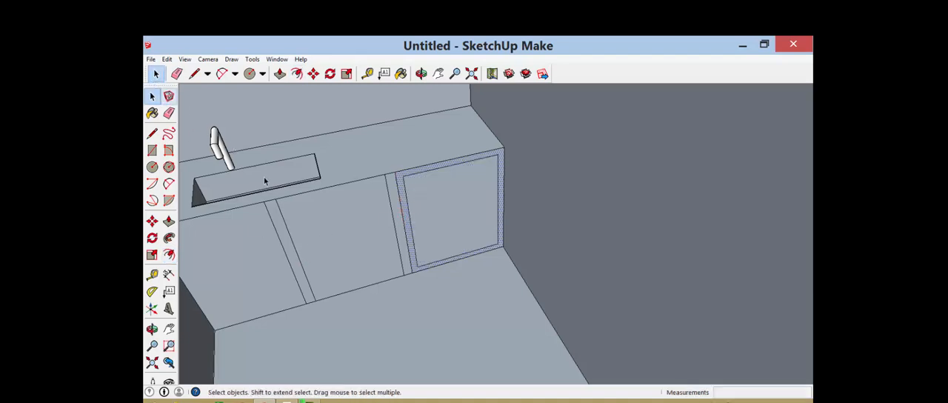
left_click(376, 239)
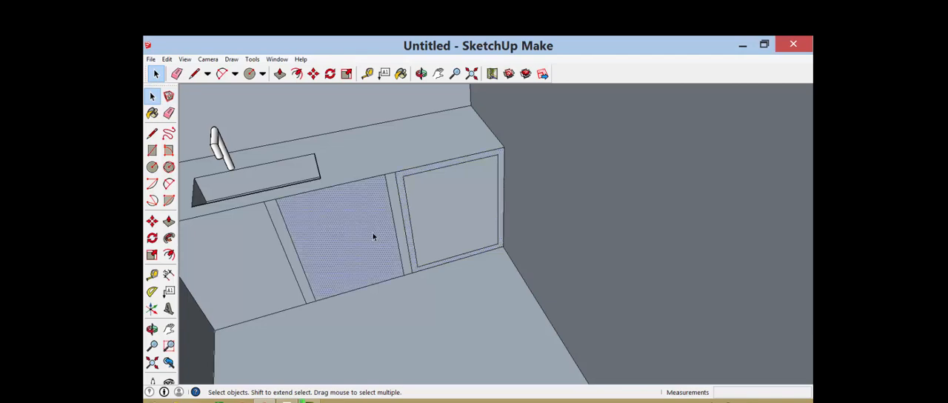
key("p")
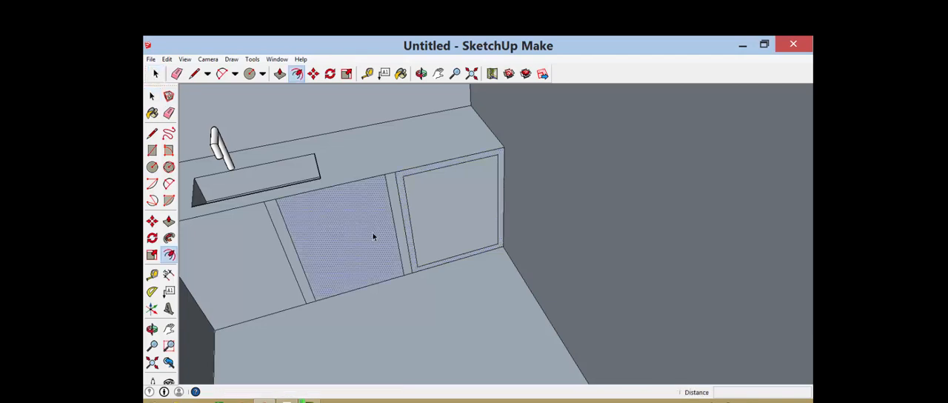
left_click(373, 237)
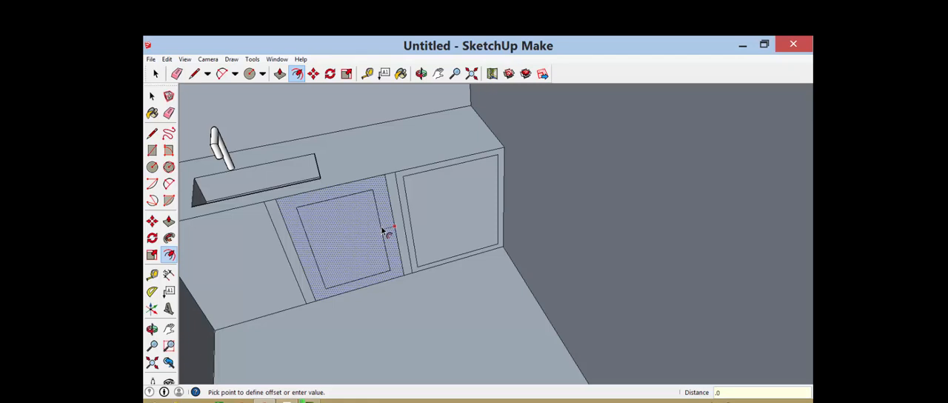
key("Return")
scroll(416, 243, "down", 3)
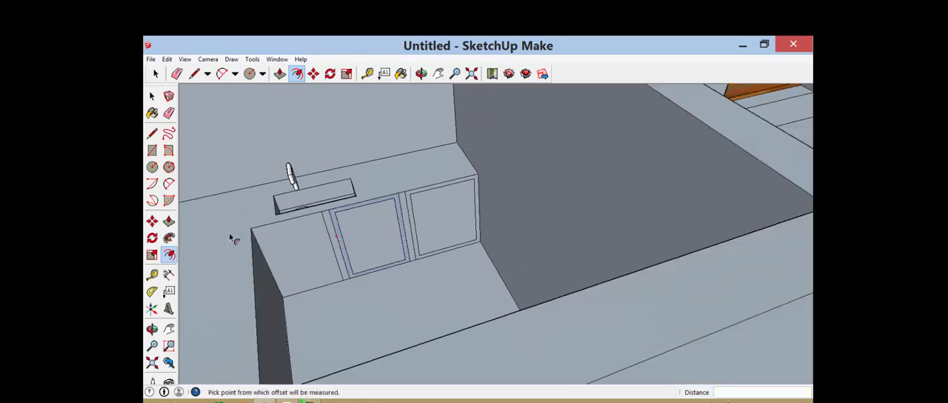
Offset the outline of the front panel at the L's inner corner inward to match the other two frames
left_click(156, 74)
scroll(313, 254, "up", 3)
left_click(292, 268)
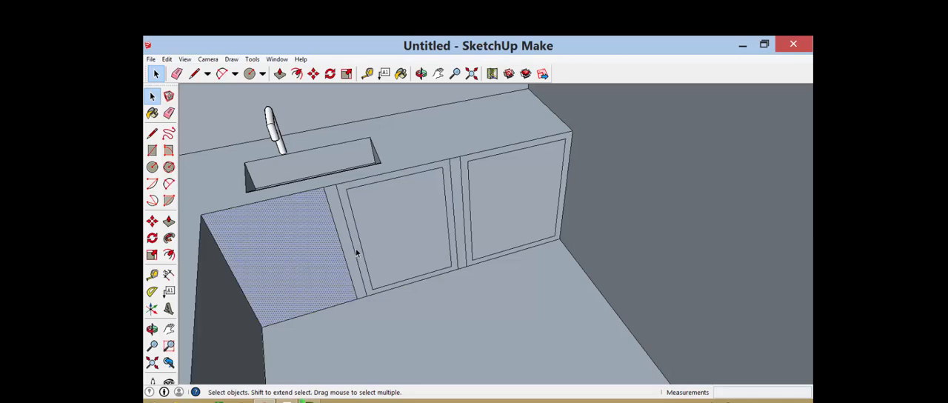
key("f")
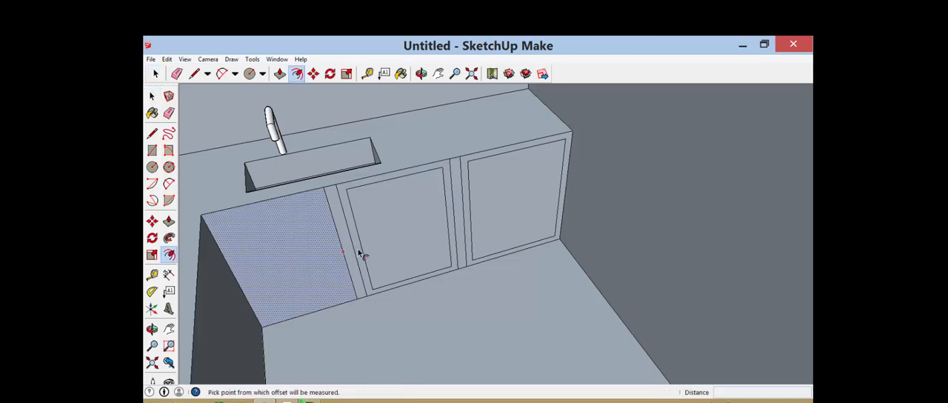
left_click(308, 257)
type(".05")
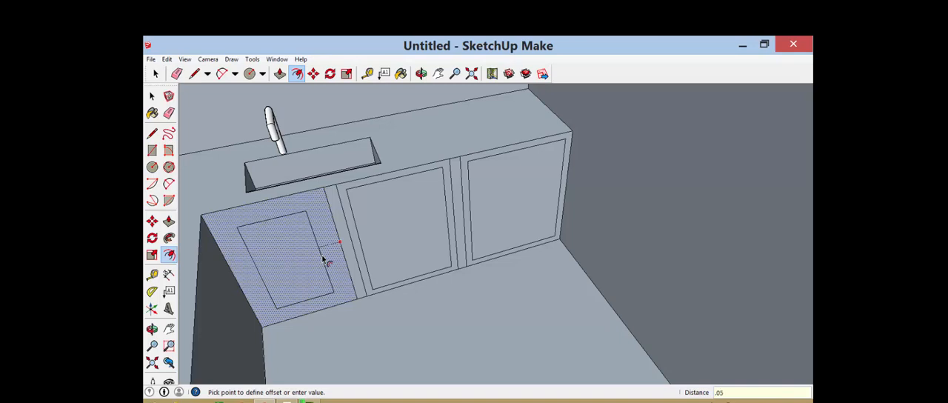
key("Return")
middle_click_drag(345, 258, 444, 226)
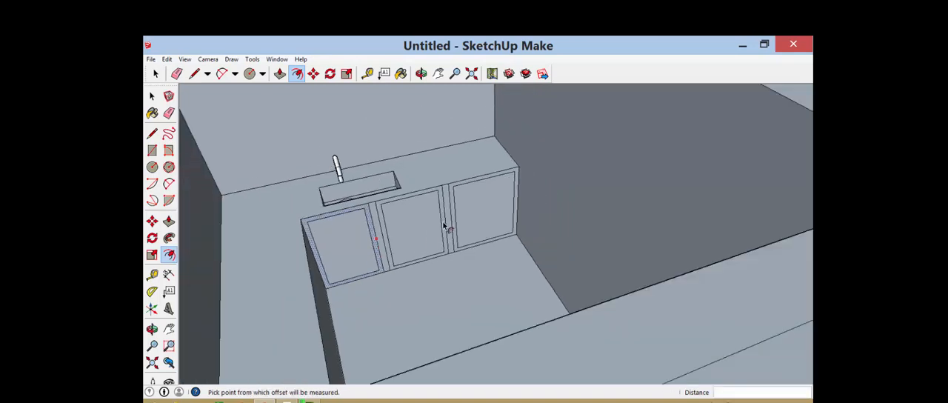
scroll(368, 214, "up", 6)
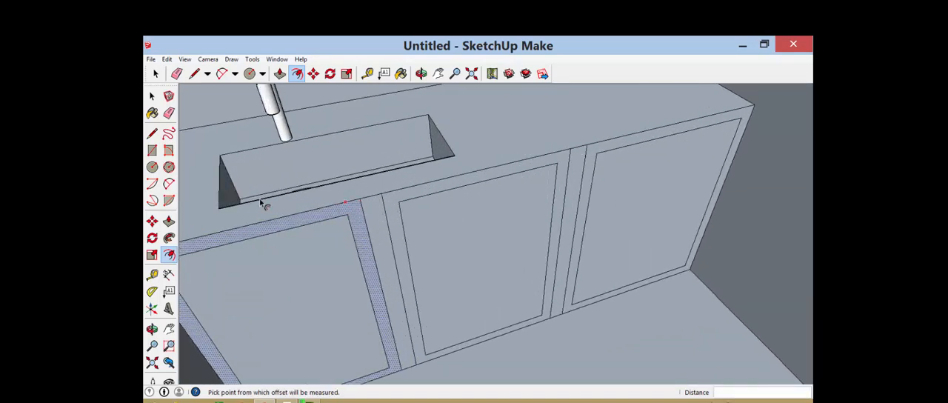
left_click(152, 95)
key("p")
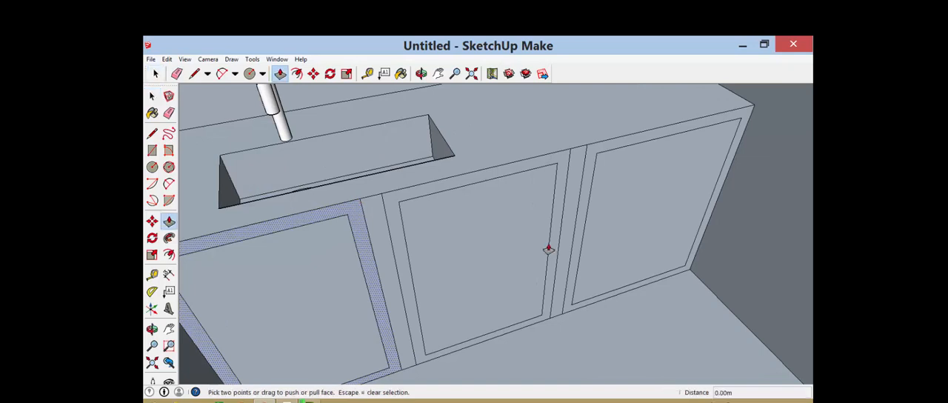
left_click(613, 216)
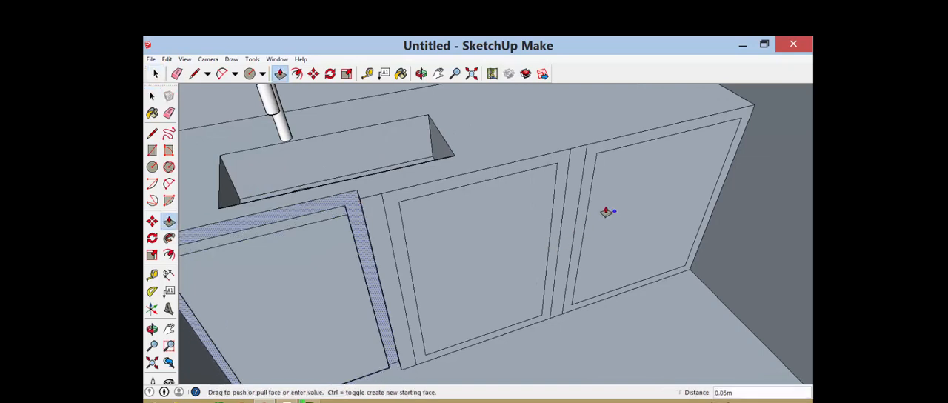
left_click(606, 212)
left_click(155, 73)
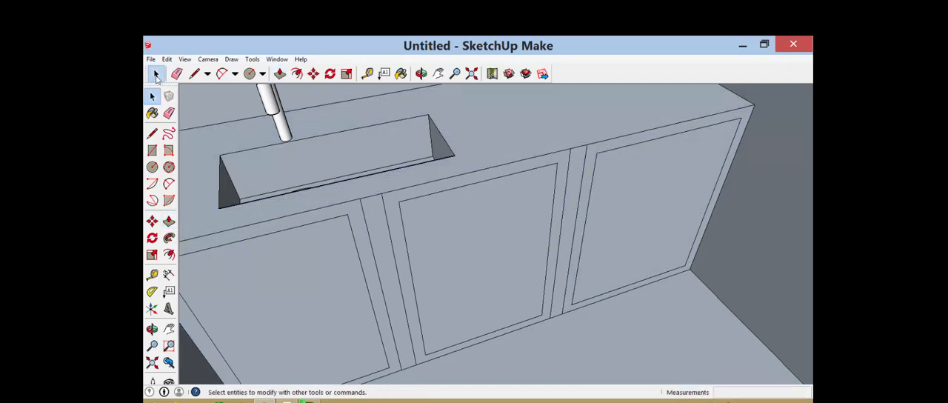
Push the inner face of the front panel farthest from the L's inner corner inward by 0.10 m
scroll(533, 248, "down", 6)
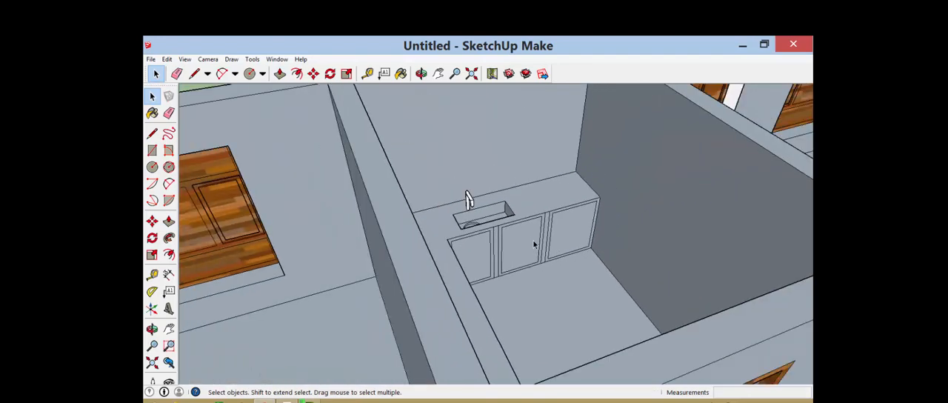
scroll(533, 245, "down", 3)
scroll(573, 236, "up", 10)
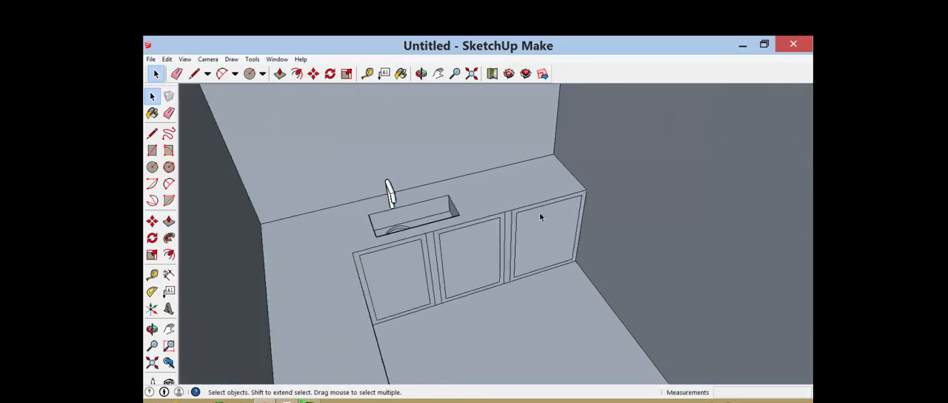
key("p")
left_click(573, 252)
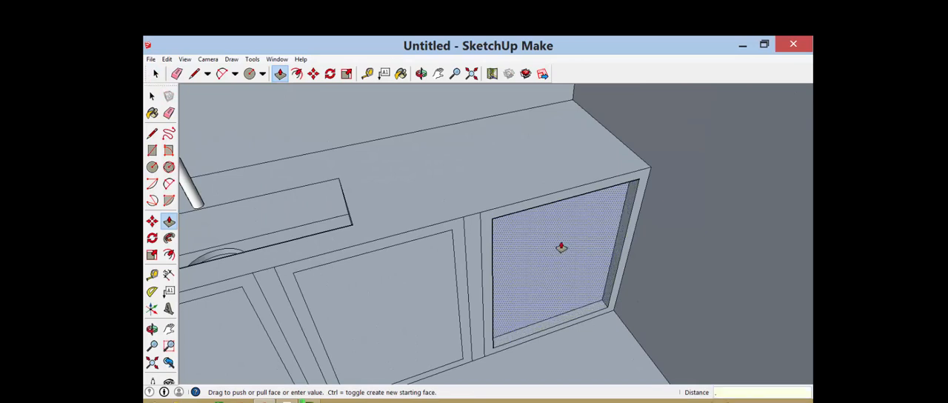
key("Return")
Push the inner faces of the middle panel and the inner-corner panel inward to the same 0.10 m depth
left_click(433, 289)
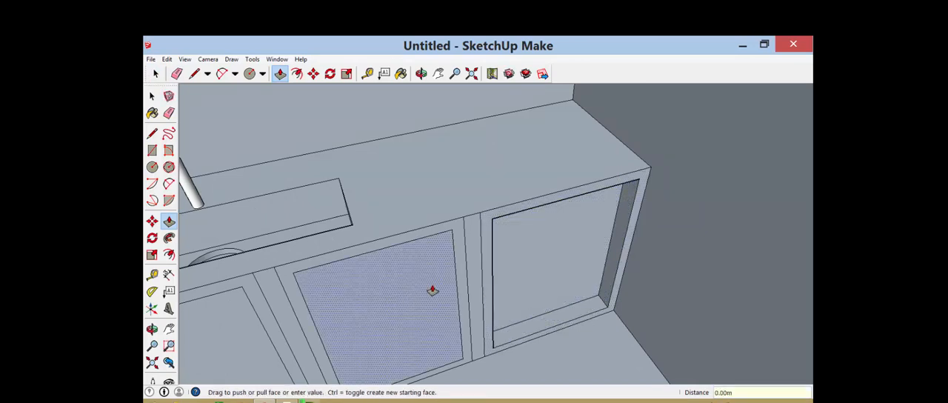
left_click(548, 257)
scroll(549, 257, "down", 3)
left_click(368, 299)
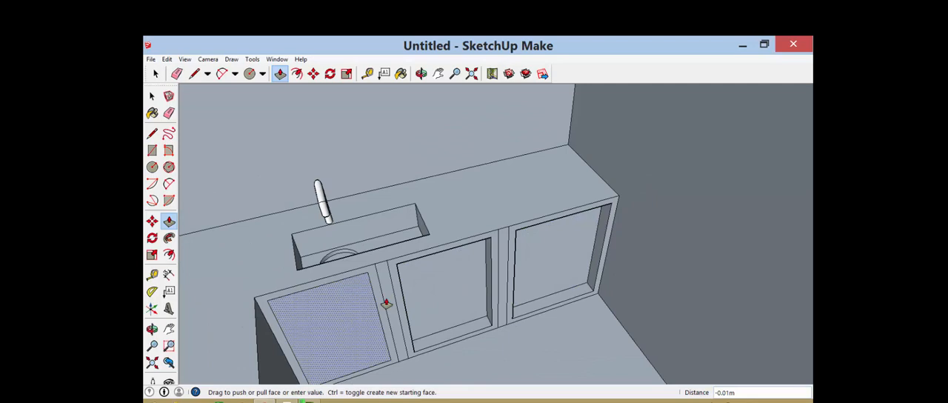
left_click(444, 287)
scroll(390, 266, "up", 4)
scroll(354, 272, "up", 1)
left_click(358, 274)
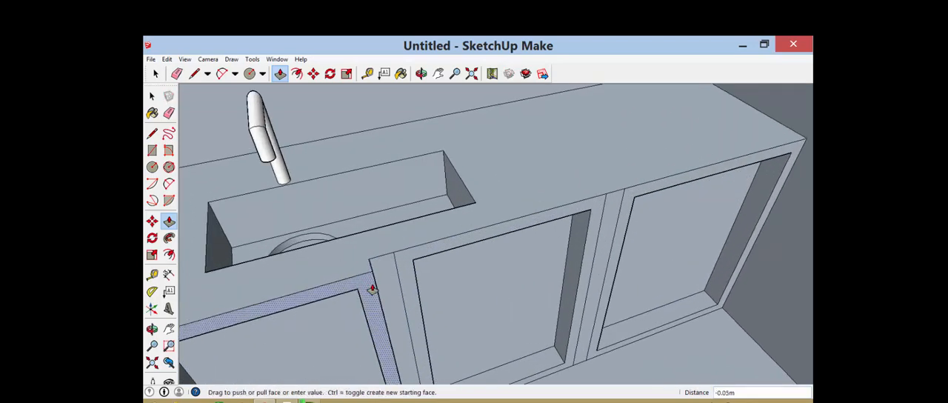
key("Escape")
scroll(476, 268, "down", 1)
scroll(475, 268, "down", 2)
scroll(446, 271, "up", 1)
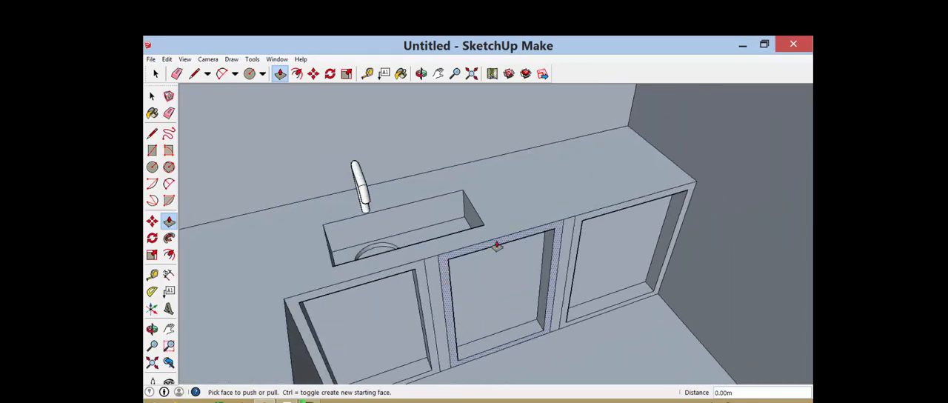
scroll(498, 246, "down", 1)
scroll(567, 268, "up", 1)
Paint the frames of the three cabinet fronts with the Wood_Floor_Dark material
key("b")
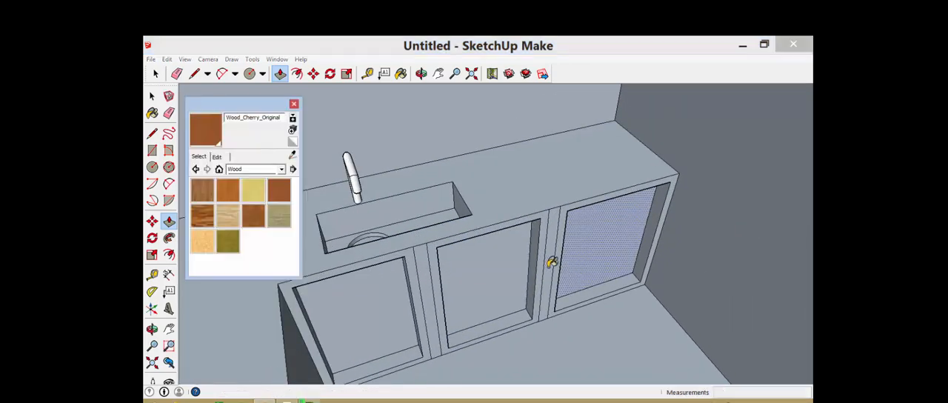
left_click(202, 215)
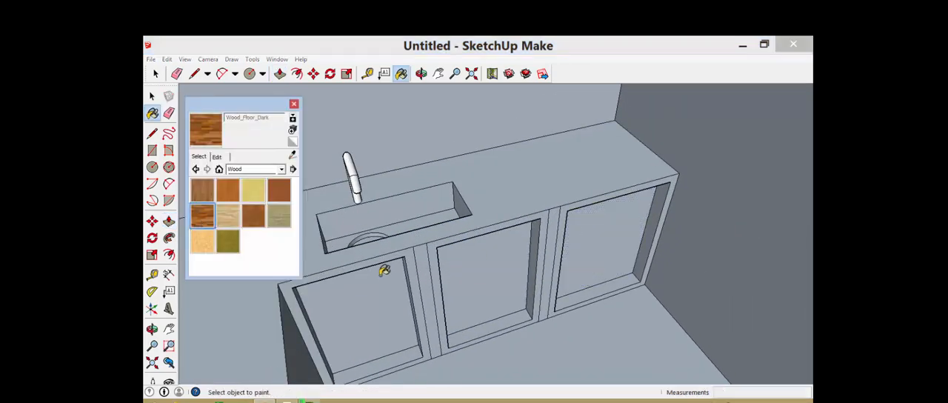
left_click(405, 255)
left_click(437, 246)
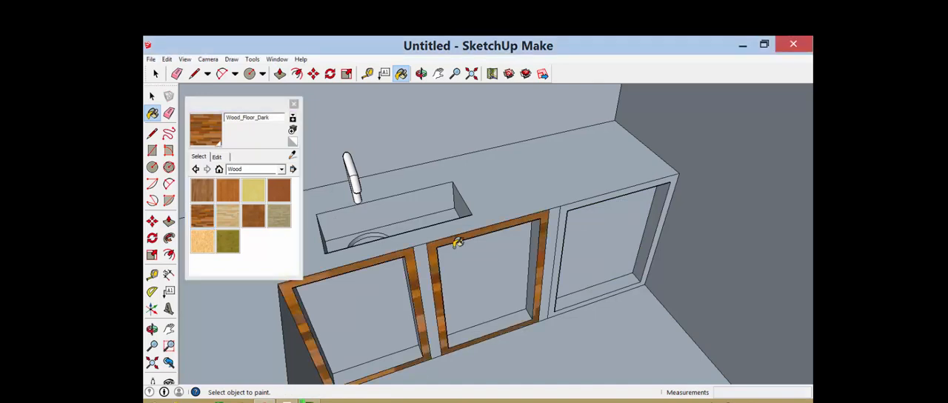
left_click(576, 202)
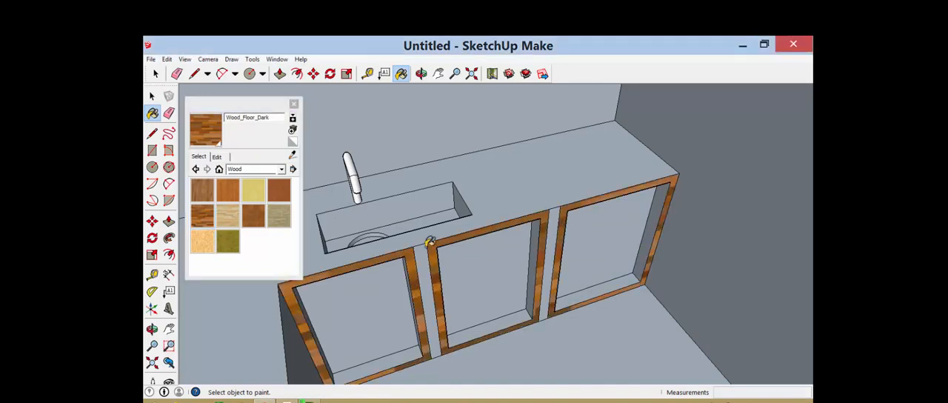
Paint the three recessed cabinet panels with the Wood_Lumber_ButtJoined material
left_click(278, 200)
left_click(278, 215)
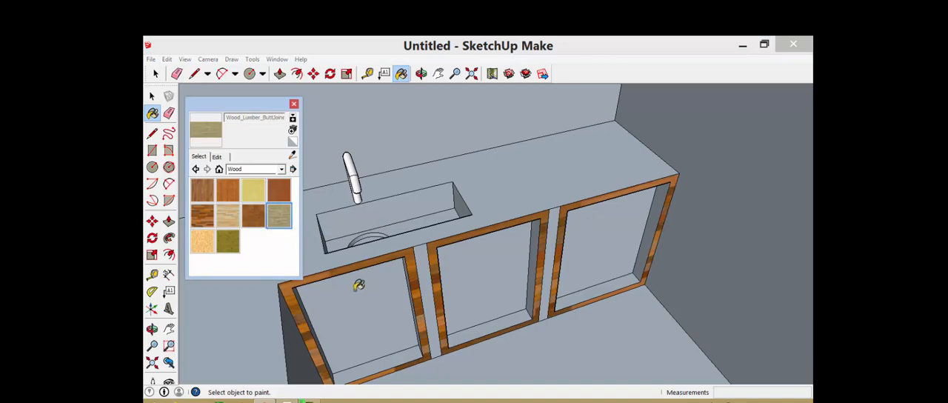
left_click(359, 285)
left_click(481, 287)
left_click(599, 237)
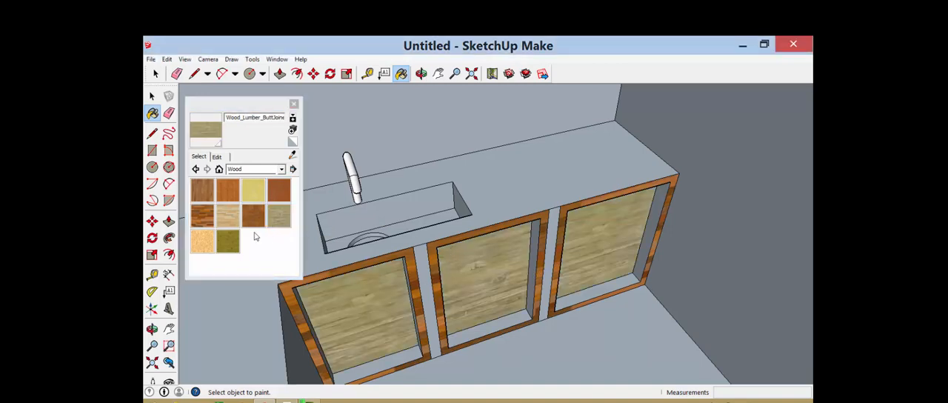
Paint the two divider strips between the cabinet fronts with the Wood_Bamboo_Medium material
left_click(202, 214)
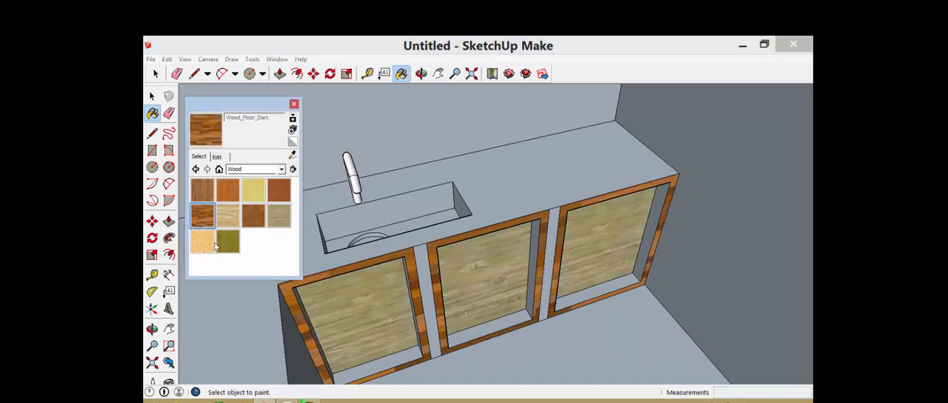
left_click(205, 247)
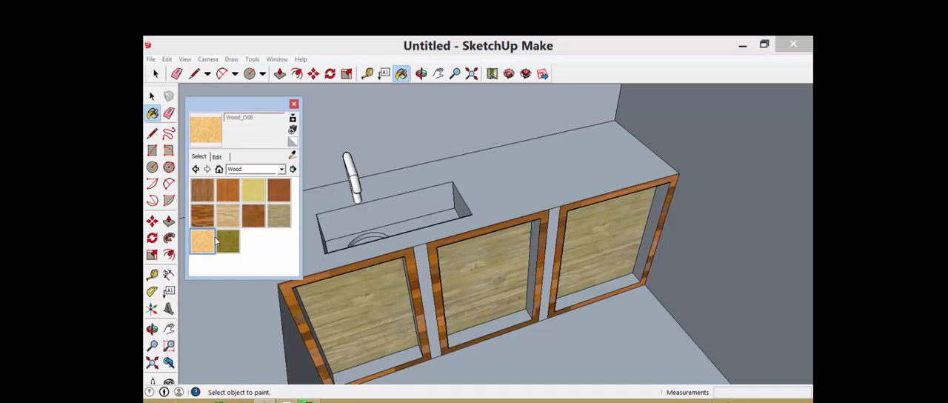
left_click(229, 198)
left_click(425, 260)
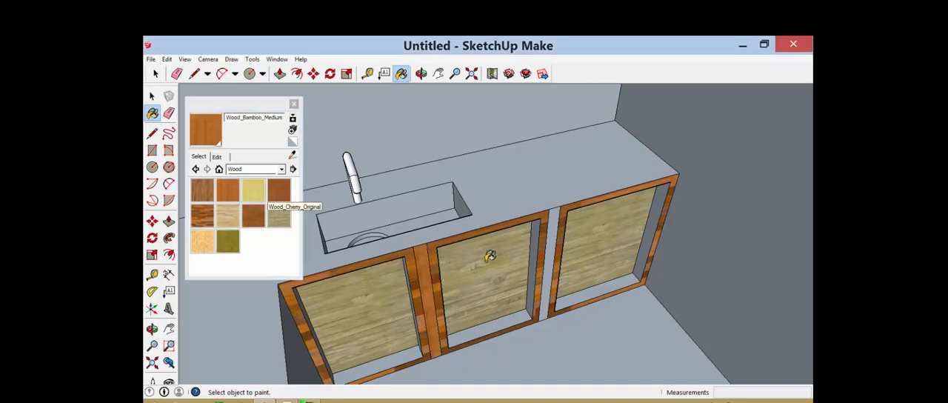
left_click(555, 222)
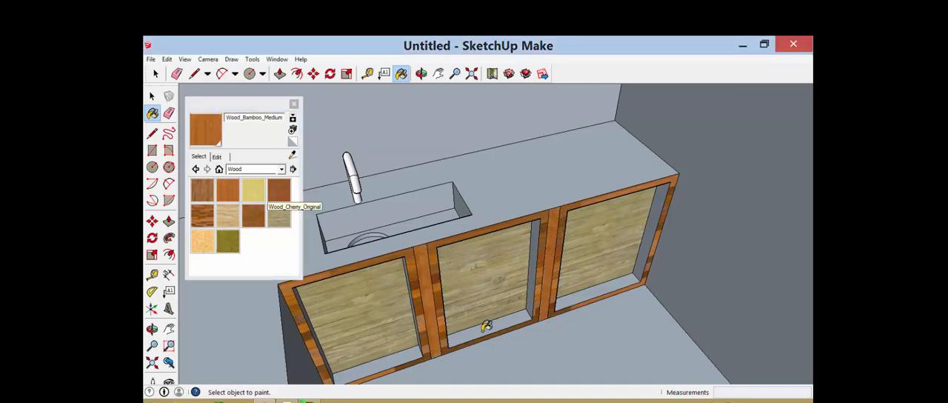
Paint the bottom faces of all three recesses and the side faces of the two farther ones with Wood_Bamboo_Medium
left_click(485, 326)
left_click(384, 356)
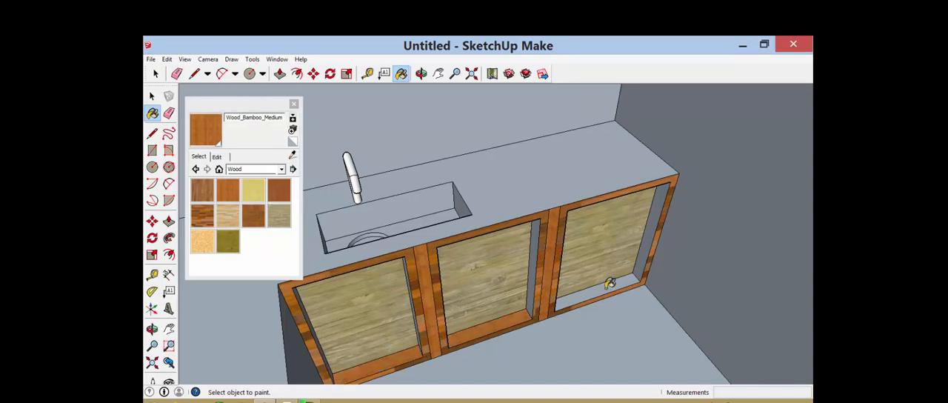
left_click(627, 282)
left_click(653, 224)
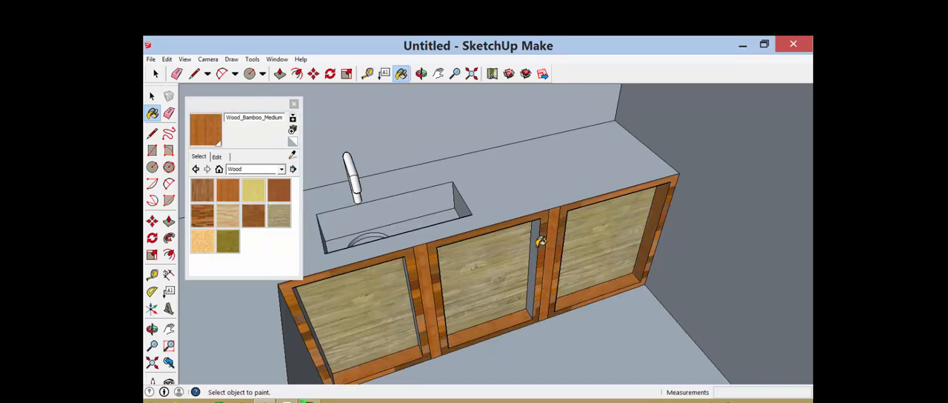
left_click(537, 235)
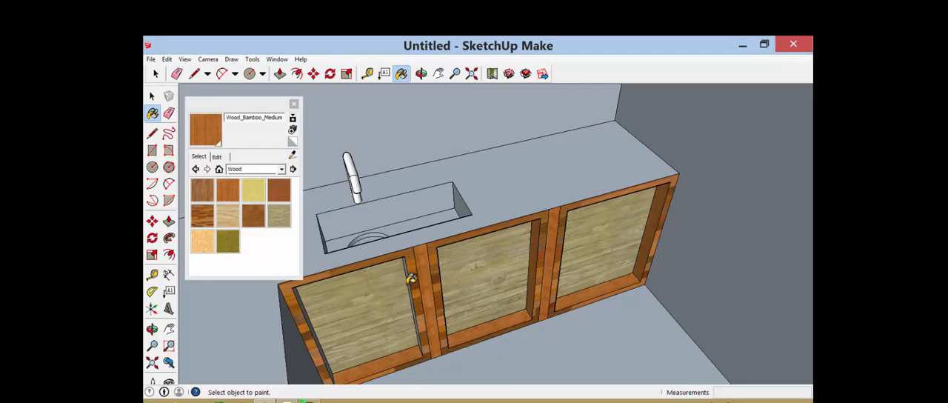
scroll(464, 277, "down", 5)
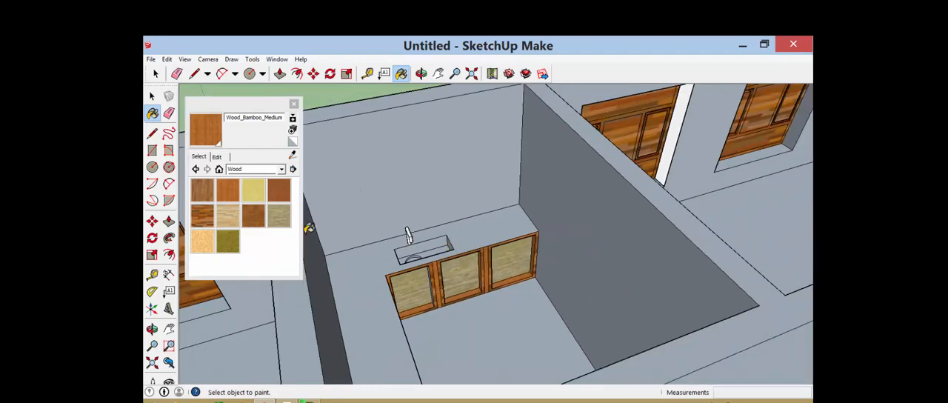
left_click(282, 169)
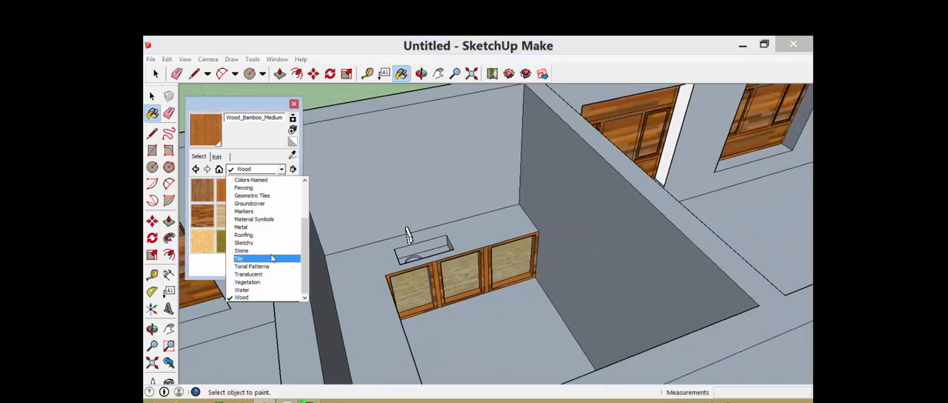
left_click(287, 108)
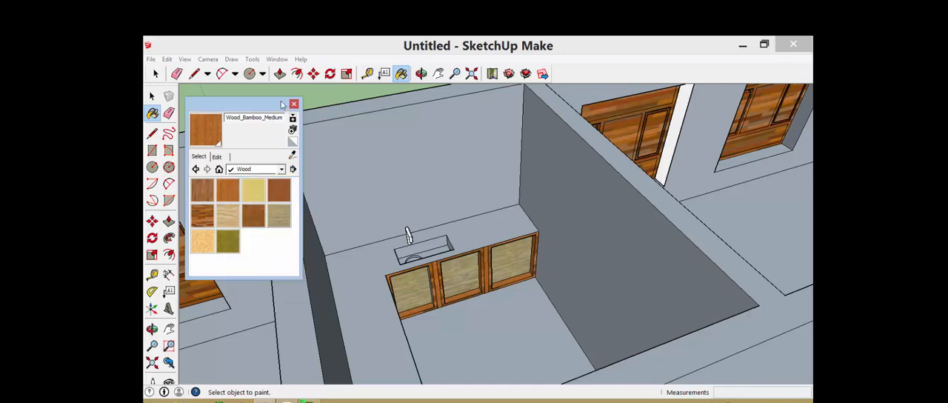
left_click(412, 297)
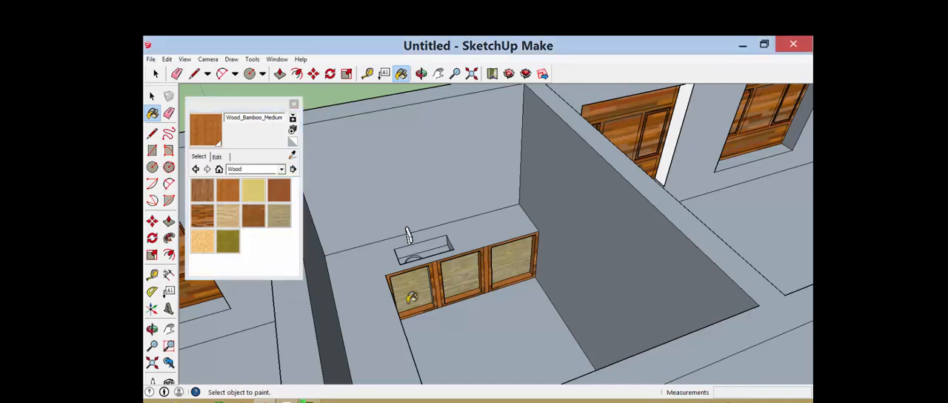
left_click(313, 316)
key("ctrl+z")
Draw a 0.5 m line down the wall corner from its top, at the end of the counter leg without the sink
key("o")
left_click_drag(489, 245, 463, 254)
mouse_move(380, 136)
left_mouse_down()
mouse_move(503, 205)
mouse_move(415, 162)
mouse_move(461, 140)
mouse_move(353, 150)
mouse_move(355, 181)
mouse_move(363, 127)
mouse_move(360, 144)
mouse_move(330, 142)
mouse_move(362, 102)
mouse_move(381, 112)
left_mouse_up()
key("l")
left_click(368, 101)
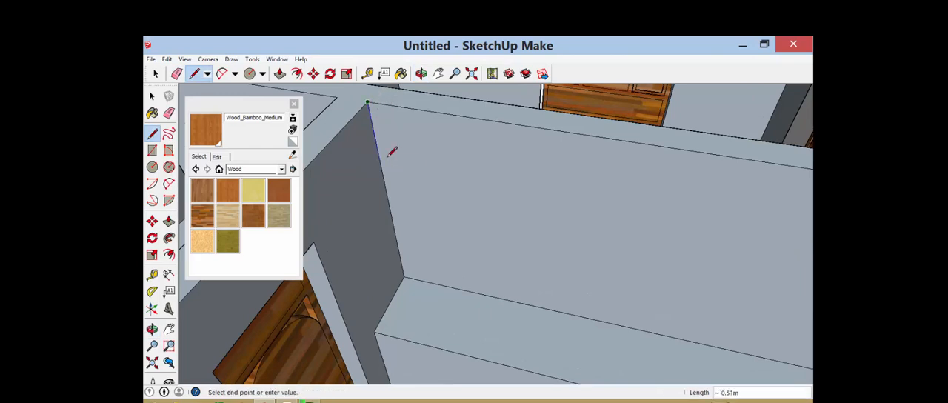
key("Escape")
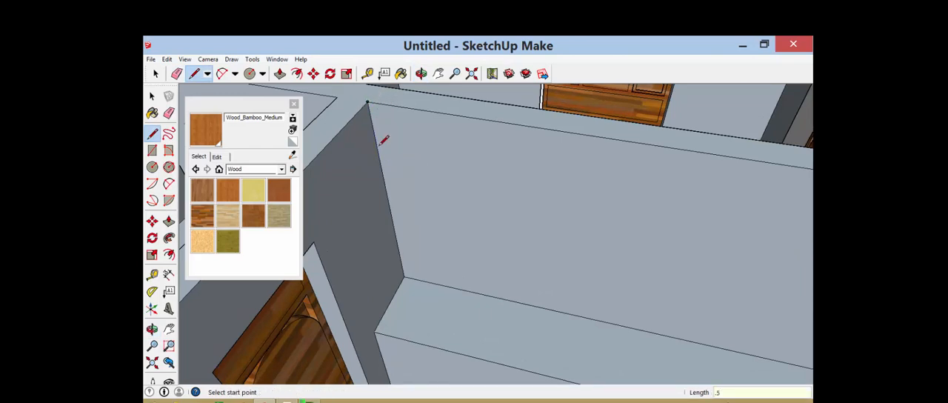
left_click(370, 144)
Draw a 4.00 m horizontal line across the wall from the 0.5 m mark to the corner on the sink side
middle_click_drag(370, 145, 594, 207)
key("o")
left_click_drag(573, 201, 668, 198)
key("l")
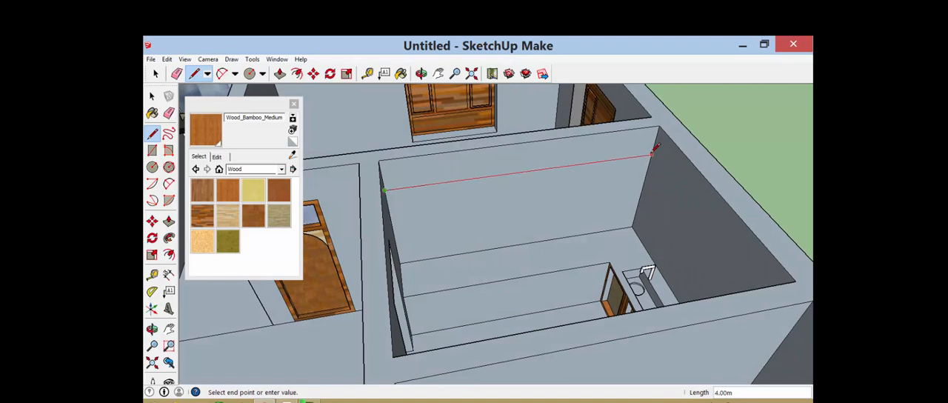
left_click(651, 152)
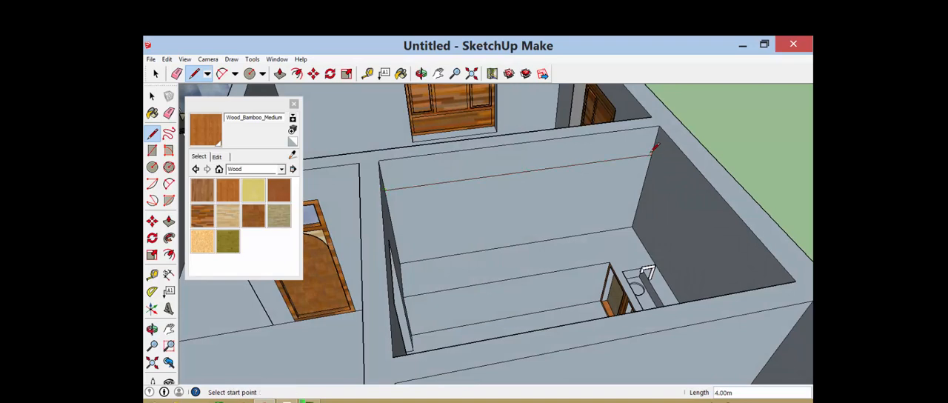
left_click(589, 134)
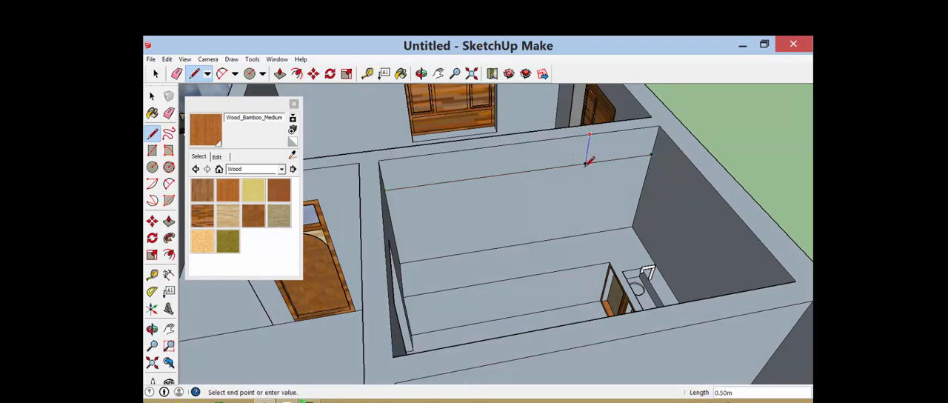
left_click(588, 156)
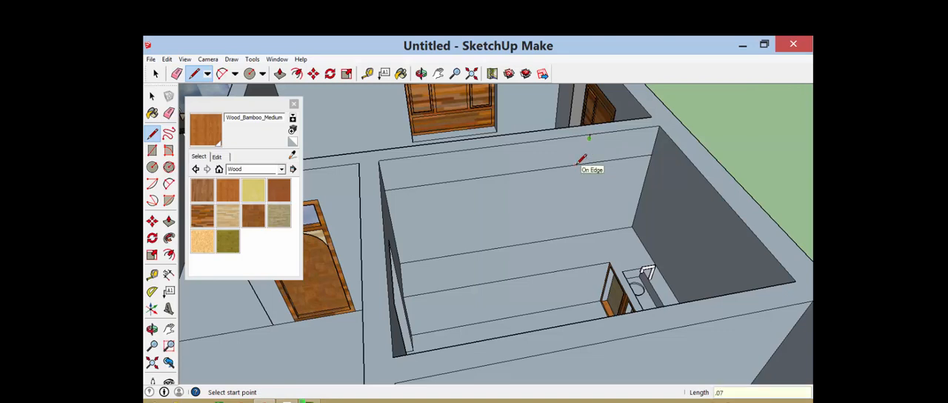
key("ctrl+z")
key("ctrl+z")
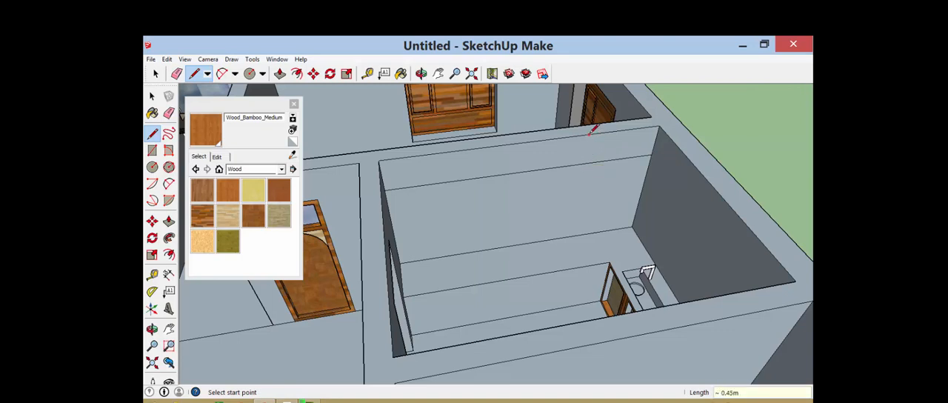
Outline a 0.07 m wide vertical divider across the band along the wall top, nearer the sink-side corner
left_click(589, 134)
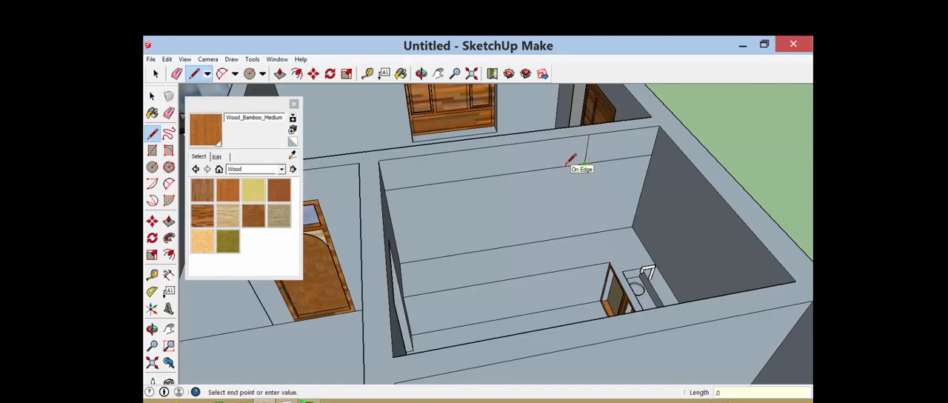
type(".07")
key("Return")
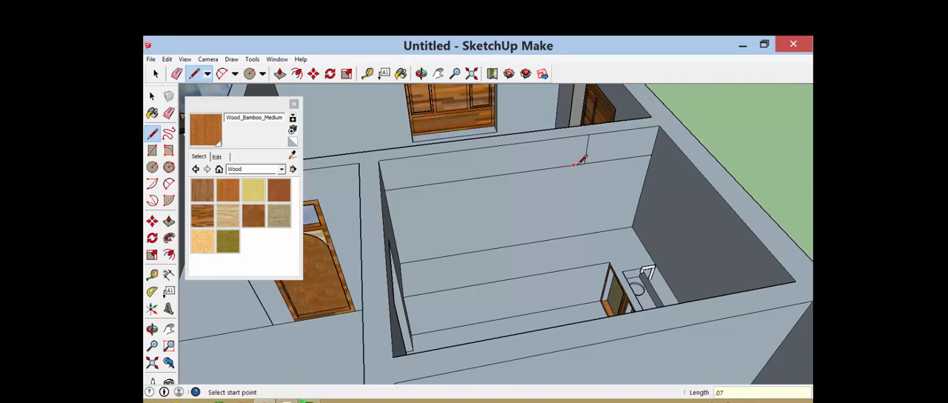
left_click(580, 162)
left_click(584, 131)
left_click(155, 73)
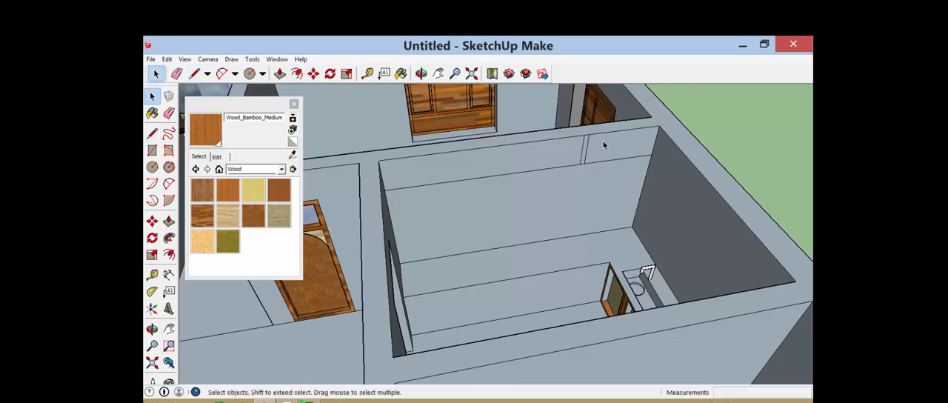
Copy the divider twice along the wall band away from the sink side, spaced about 0.83 m and 0.96 m
scroll(585, 142, "up", 3)
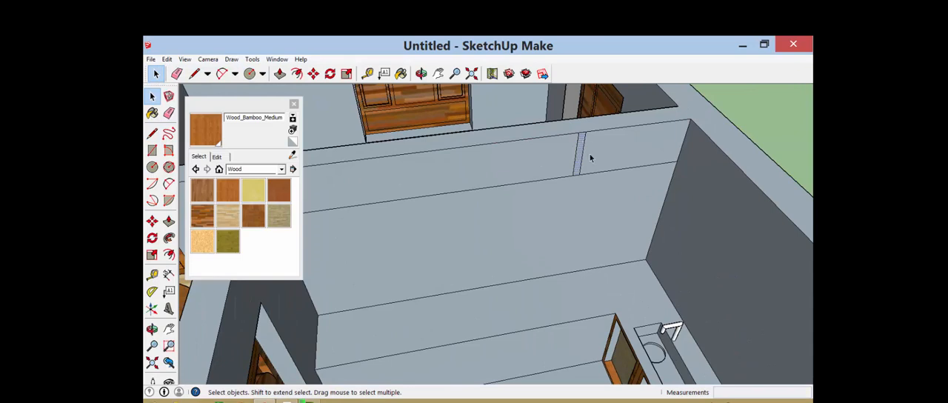
key("m")
left_click(572, 175)
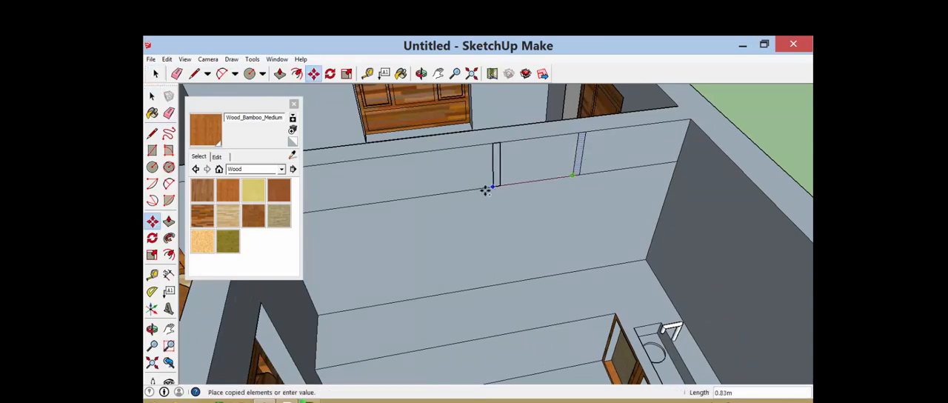
key("ctrl")
middle_click_drag(523, 178, 457, 184)
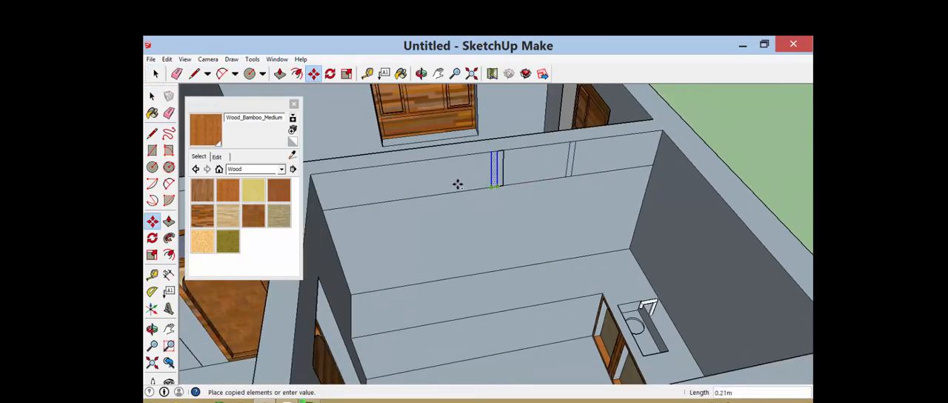
left_click(408, 193)
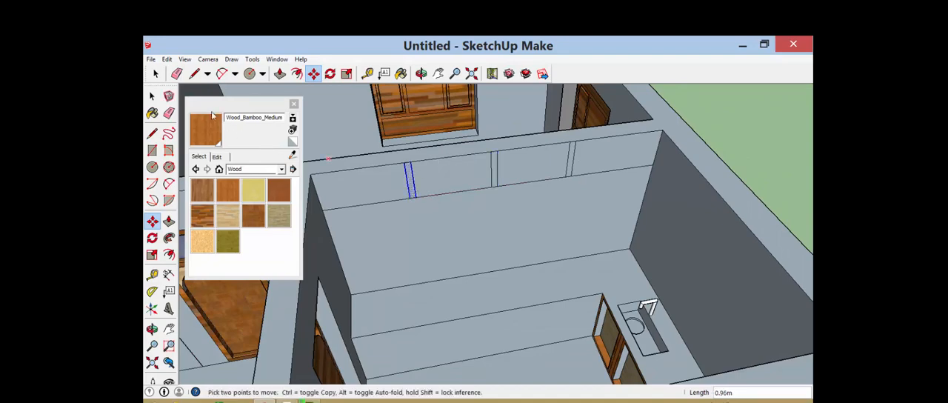
Push/Pull the band panel farthest from the sink out from the wall by 0.6 m
left_click(156, 74)
middle_click_drag(533, 174, 440, 194)
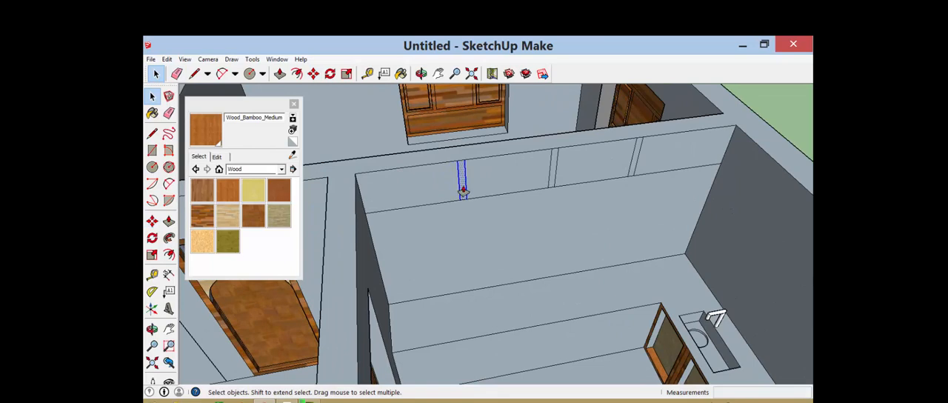
key("p")
left_click(156, 74)
key("p")
left_click_drag(405, 197, 417, 217)
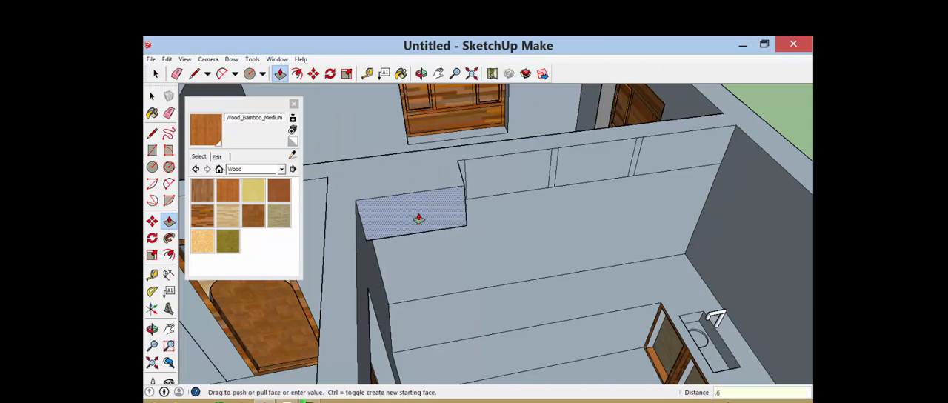
key("Return")
Extrude the other three panels of the wall band out by 0.60 m to match the first one
left_click(513, 178)
left_click(449, 220)
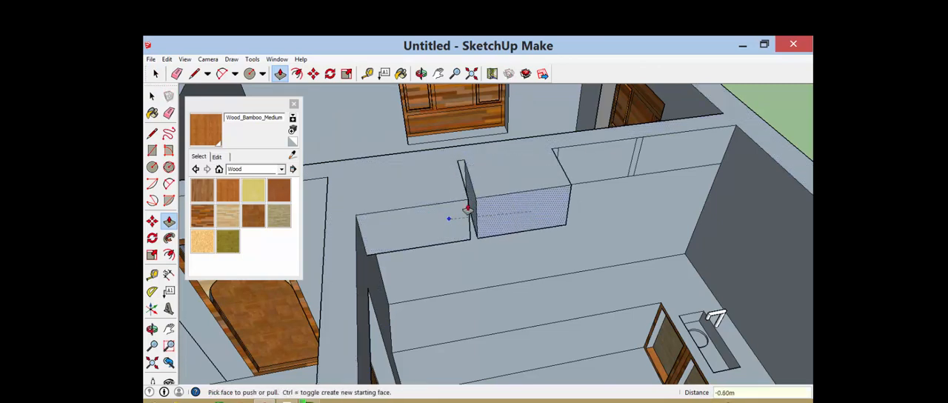
left_click(607, 159)
left_click(544, 200)
left_click(678, 158)
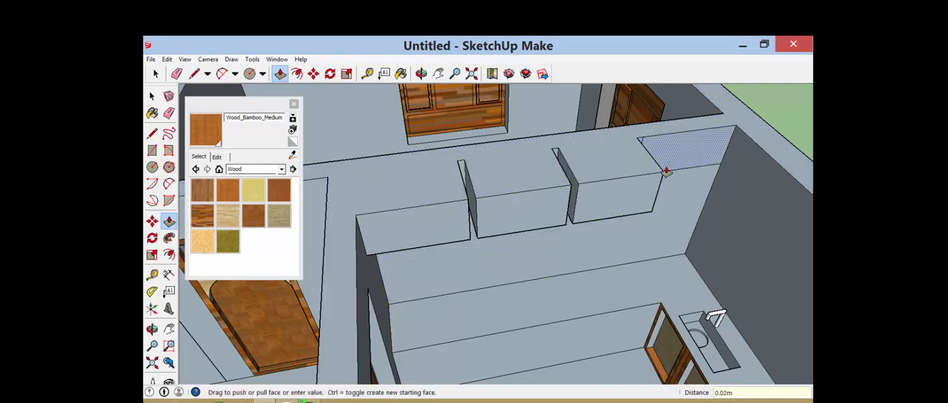
left_click(628, 192)
Pull the divider strip farthest from the sink out 0.60 m, flush with the neighbouring box fronts
scroll(463, 163, "up", 3)
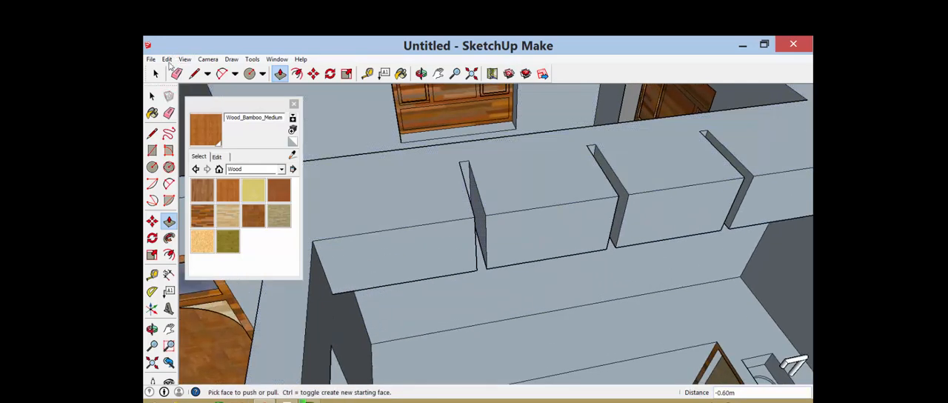
left_click(156, 73)
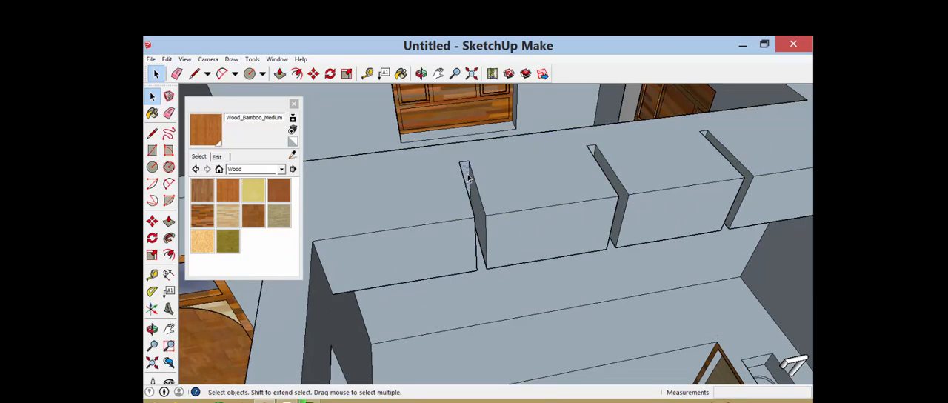
key("p")
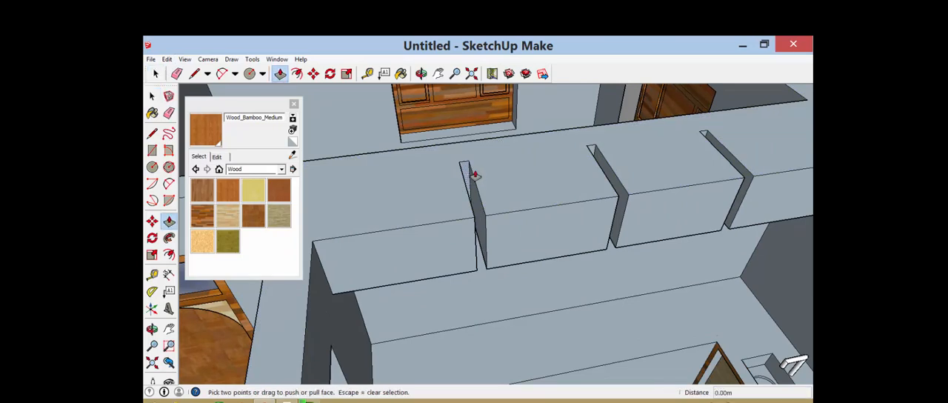
left_click(473, 174)
left_click(484, 236)
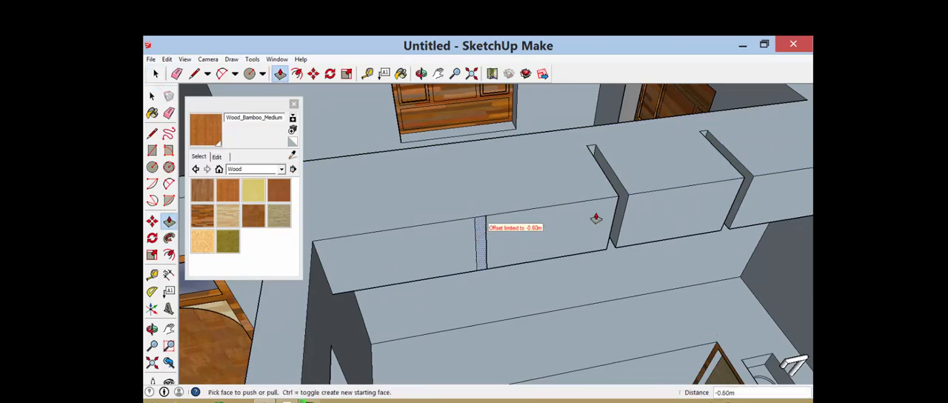
Pull the other two divider strips out 0.60 m, flush with the upper cabinet fronts
scroll(355, 151, "down", 2)
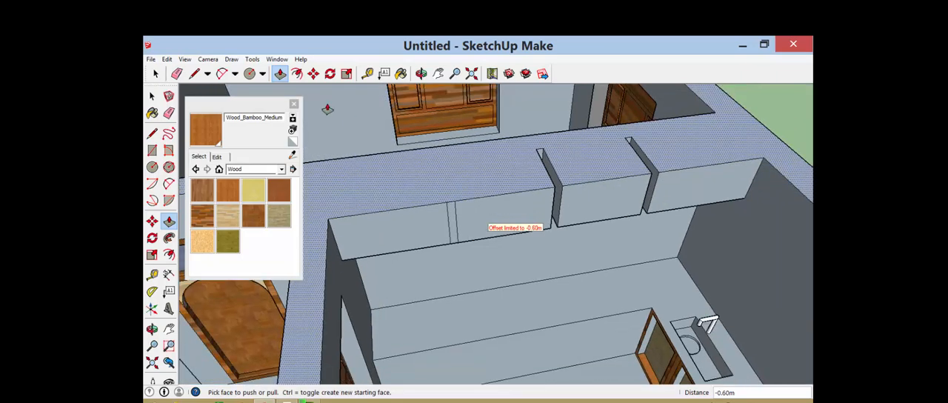
left_click(155, 73)
scroll(544, 159, "up", 3)
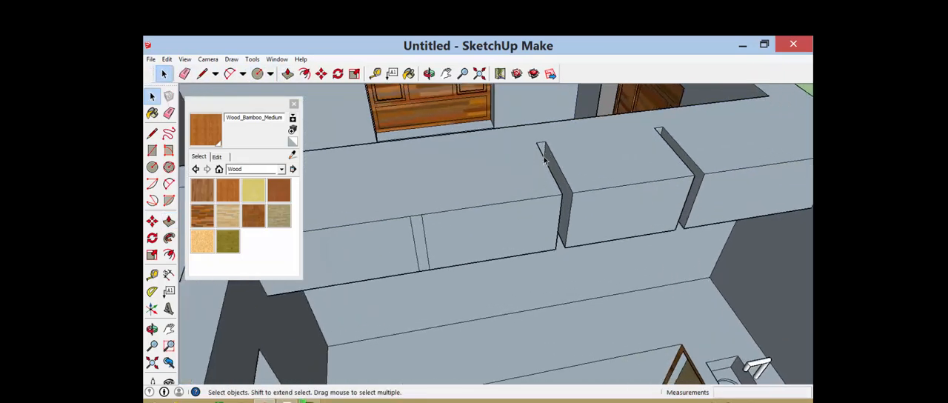
key("p")
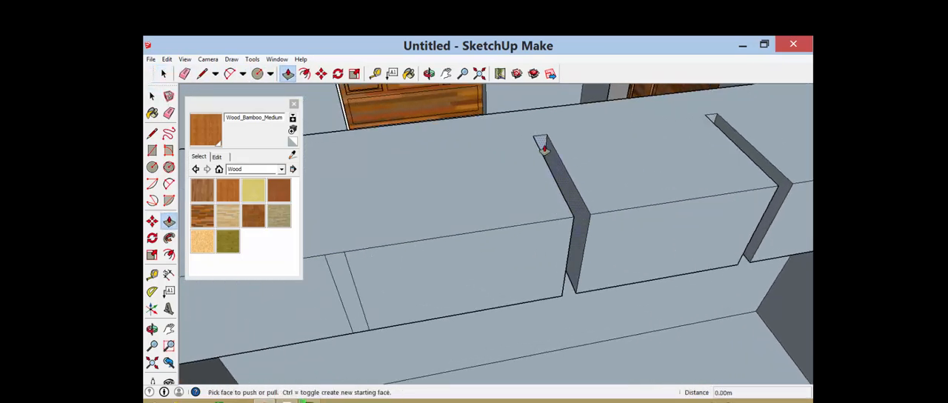
left_click(540, 143)
left_click(571, 234)
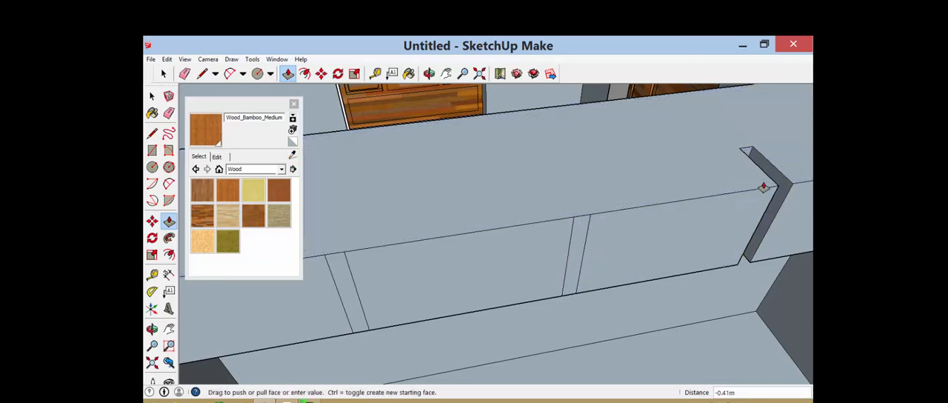
double_click(769, 187)
scroll(638, 233, "down", 5)
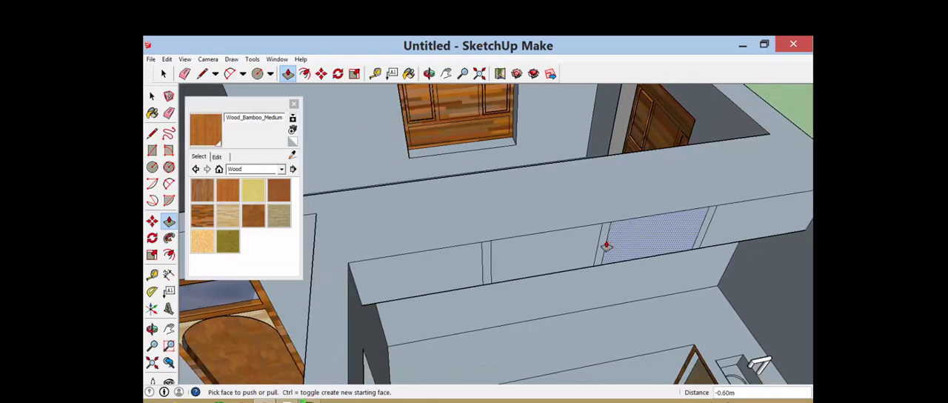
Delete the front faces of the four upper cabinet boxes, leaving the three divider strips in place
left_click(163, 74)
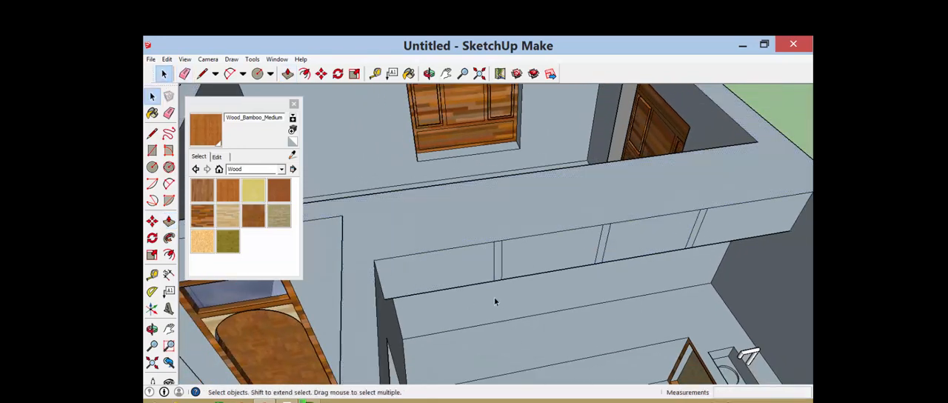
left_click(442, 267)
key("Delete")
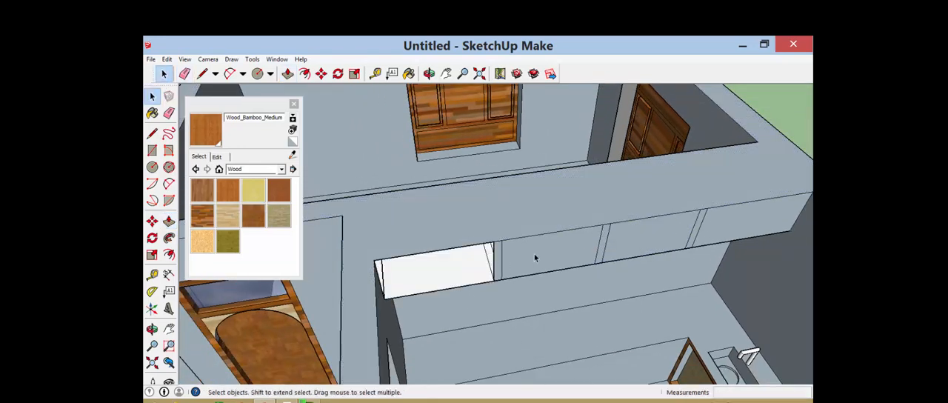
left_click(533, 256)
key("Delete")
left_click(678, 231)
key("Delete")
left_click(733, 224)
key("Delete")
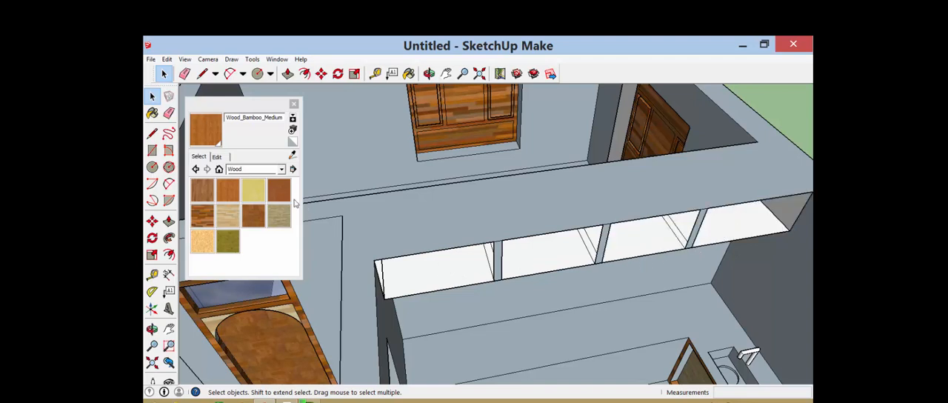
Paint the large inner face of all four open upper cabinet compartments with Wood_OSB
left_click(203, 239)
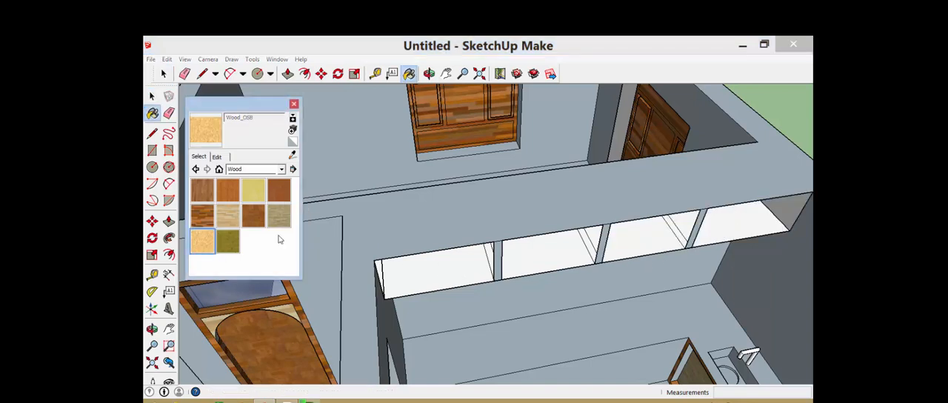
left_click(466, 260)
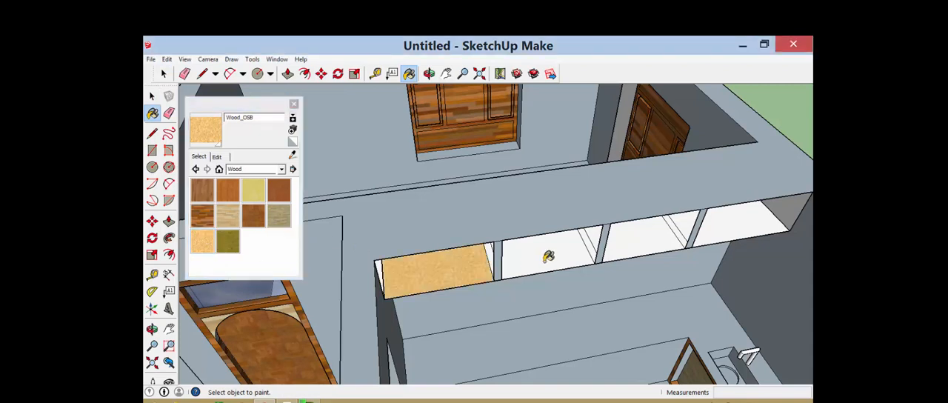
left_click(553, 253)
left_click(643, 241)
left_click(736, 219)
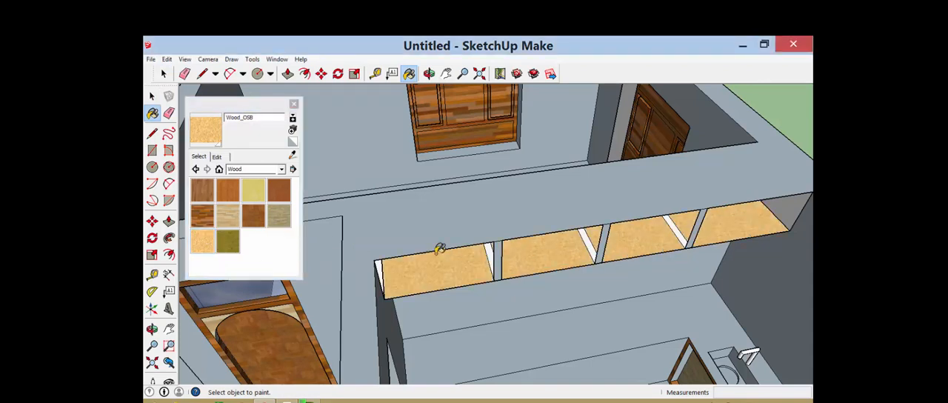
Paint the exposed side faces of the three upper cabinet dividers with Wood_Floor_Parquet
left_click(256, 216)
scroll(496, 254, "up", 1)
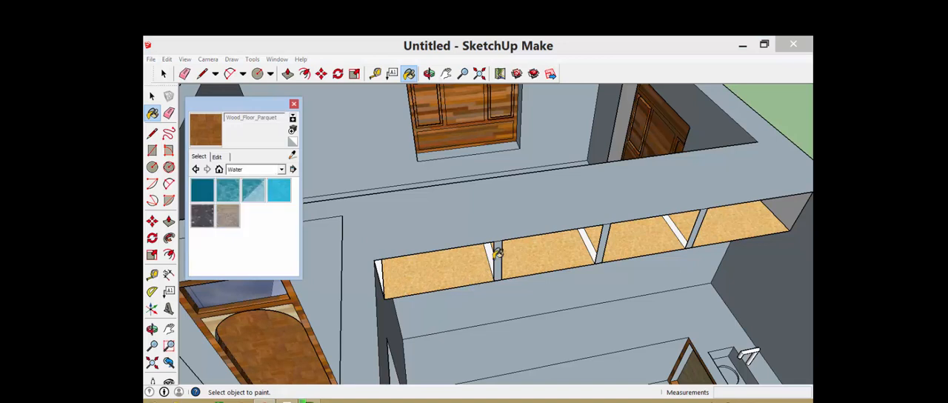
left_click(494, 253)
left_click(493, 253)
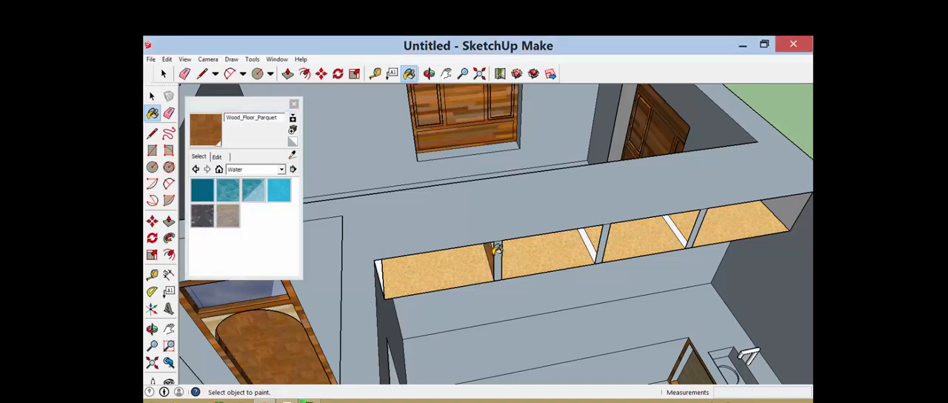
left_click(591, 241)
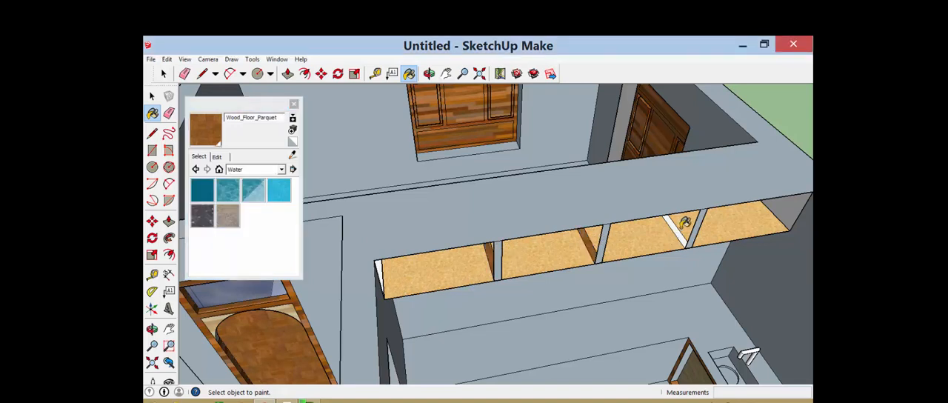
left_click(679, 226)
Paint both end faces of the upper cabinet row and the dividers' front edges with Wood_Floor_Parquet
left_click(774, 217)
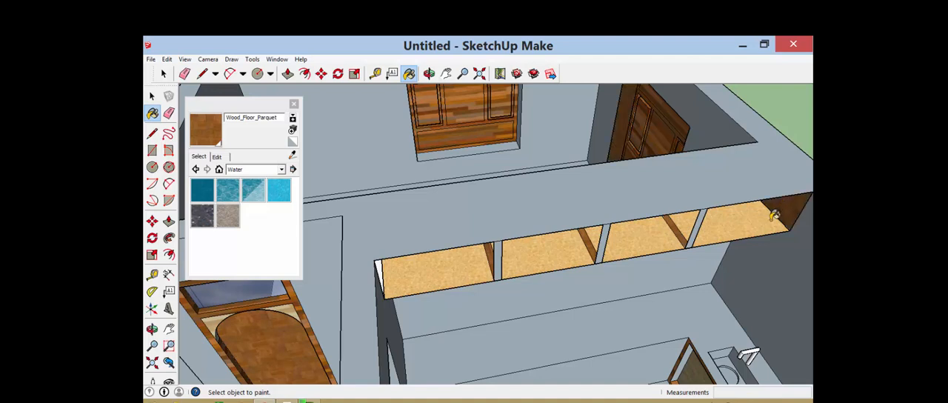
left_click(380, 273)
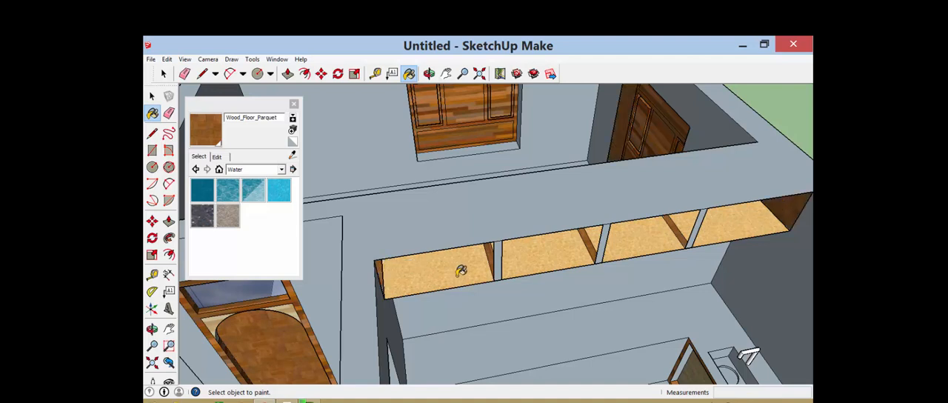
left_click(612, 228)
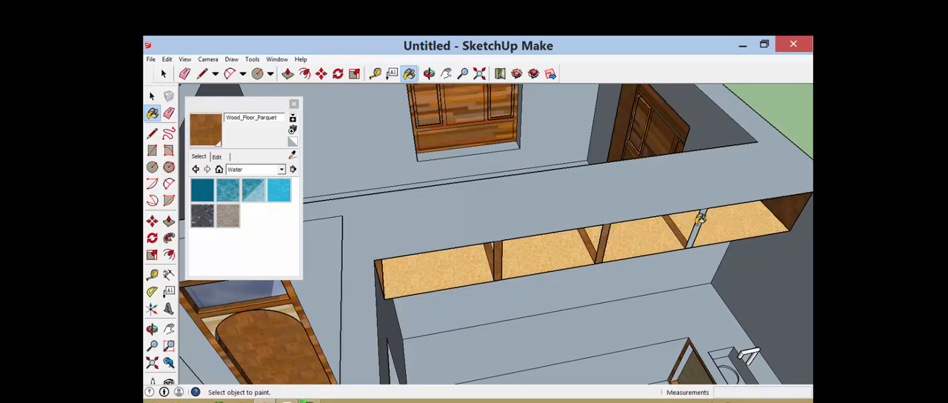
middle_click_drag(701, 218, 342, 166)
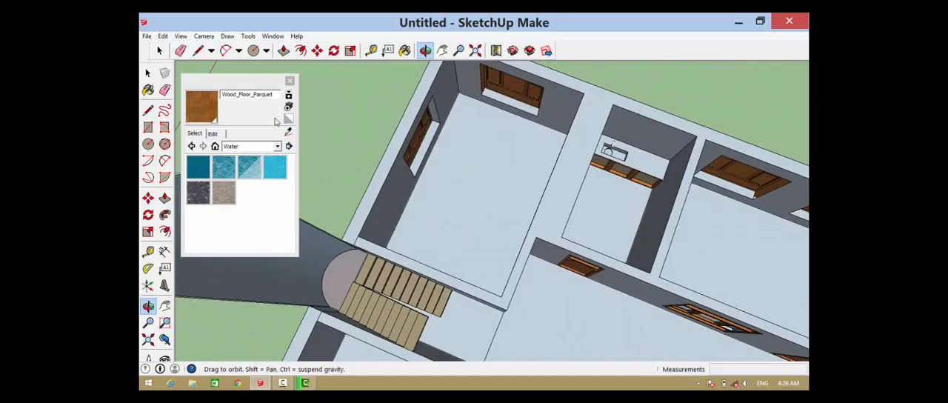
Paint the kitchen floor with the Tile_Checker_BW material
left_click(275, 146)
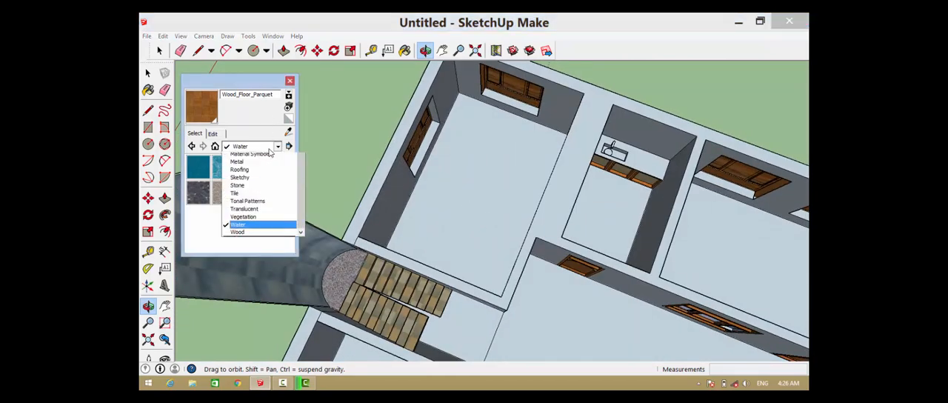
left_click(255, 236)
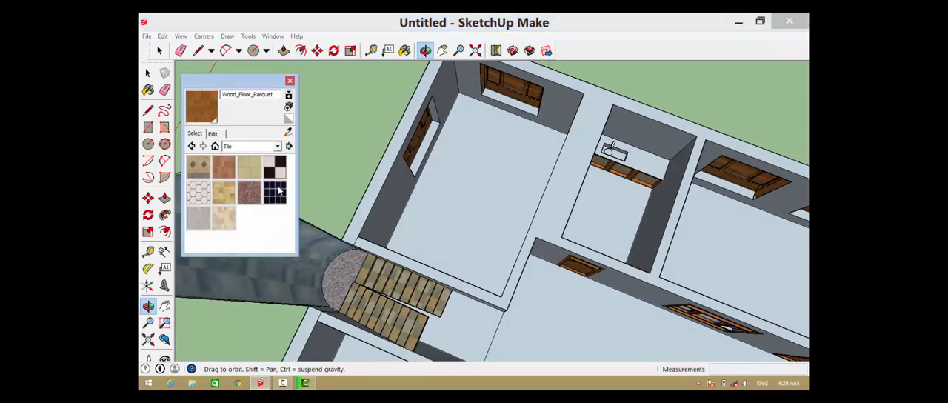
left_click(276, 169)
left_click(608, 204)
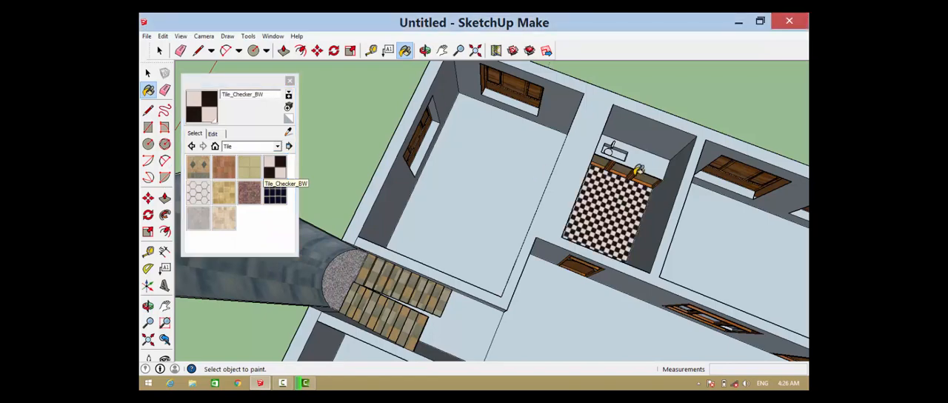
scroll(644, 163, "up", 5)
scroll(605, 169, "down", 8)
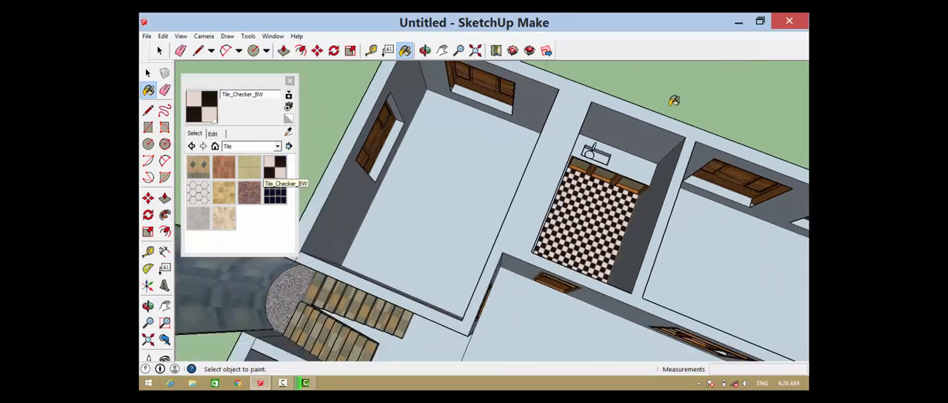
Paint the floors of the two small adjoining rooms across the hall with Tile_Checker_BW
scroll(608, 300, "up", 7)
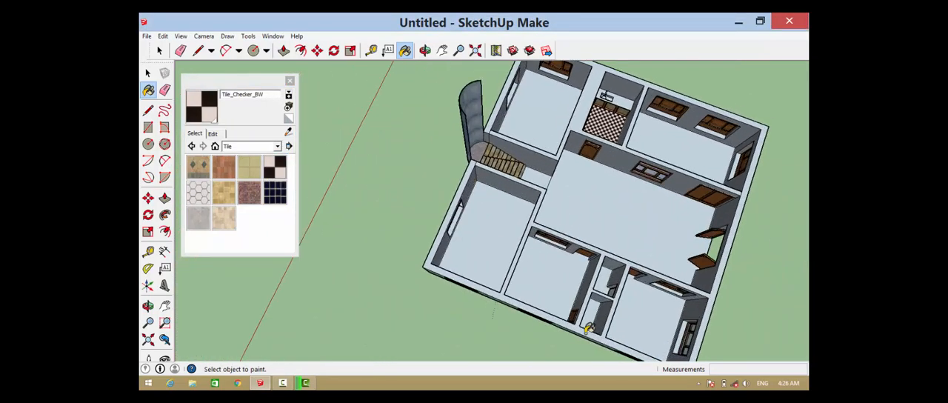
left_click(592, 310)
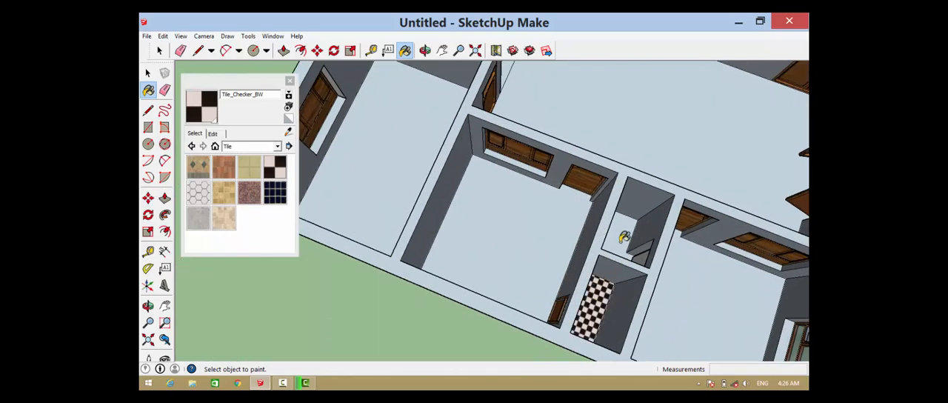
left_click(624, 236)
scroll(624, 237, "down", 5)
Paint the bottom of the rectangular kitchen sink basin with Metal_Steel_Textured_White
left_click(259, 147)
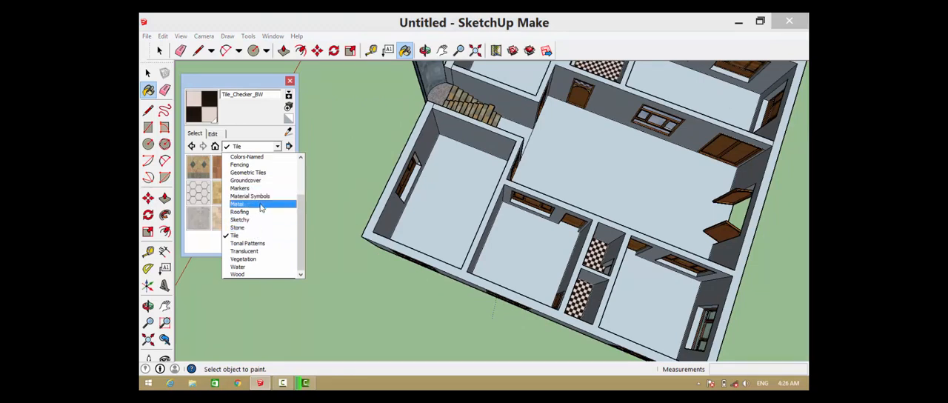
left_click(258, 202)
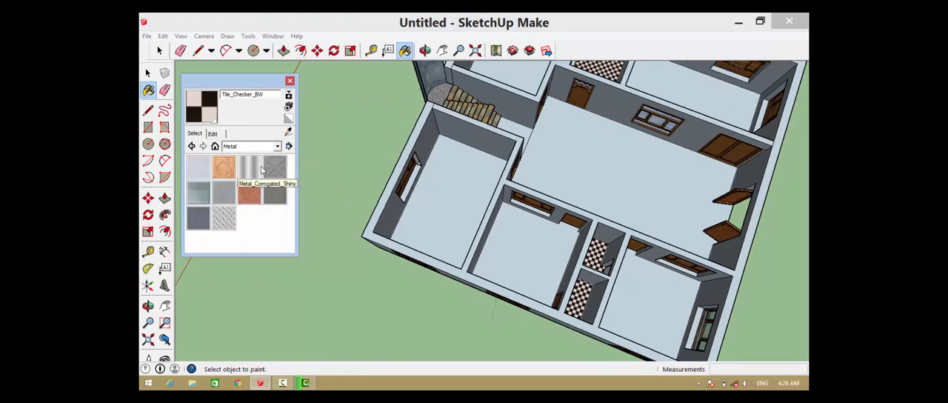
left_click(225, 219)
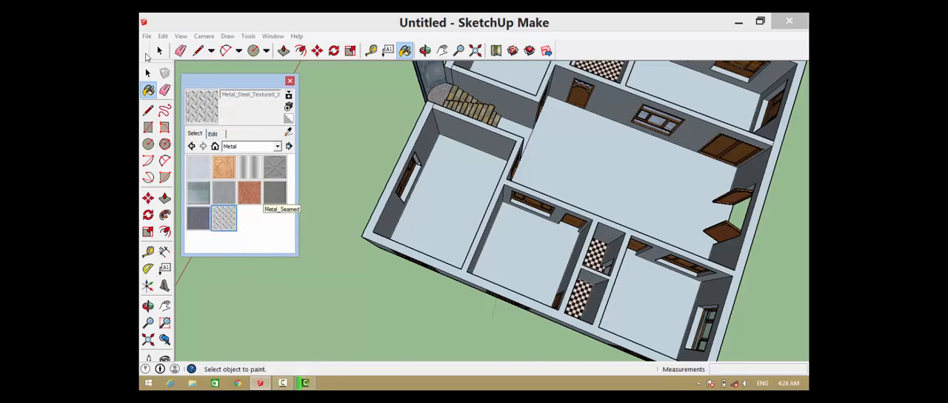
left_click(159, 52)
scroll(451, 165, "down", 4)
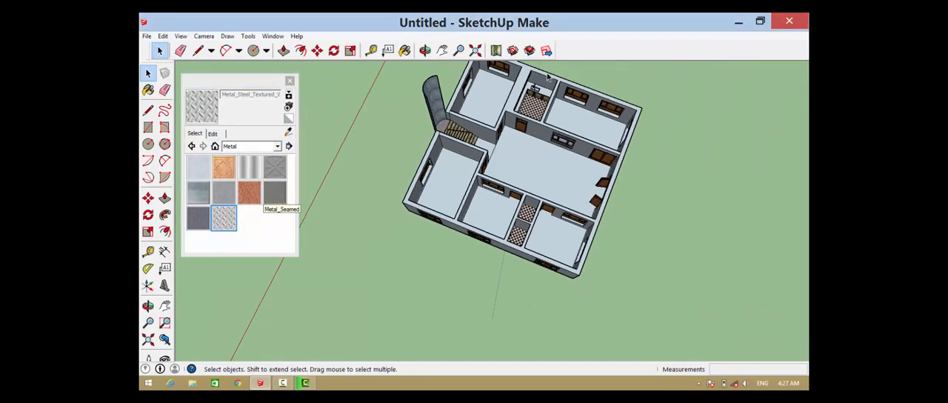
scroll(547, 76, "up", 10)
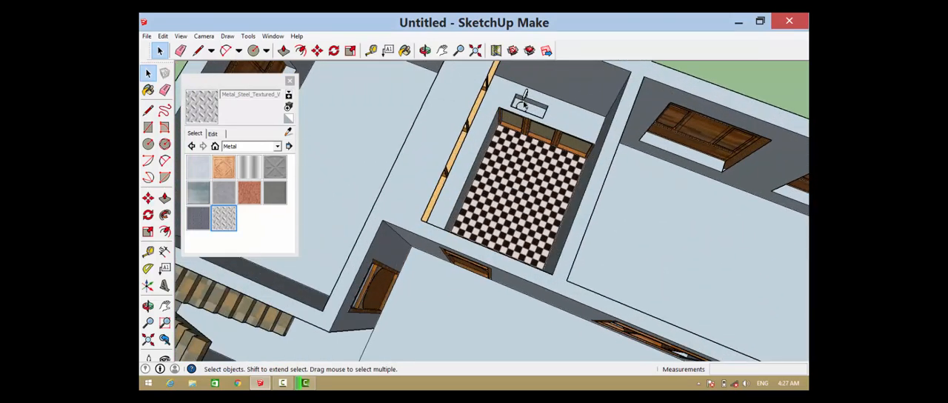
scroll(524, 105, "up", 5)
left_click(230, 218)
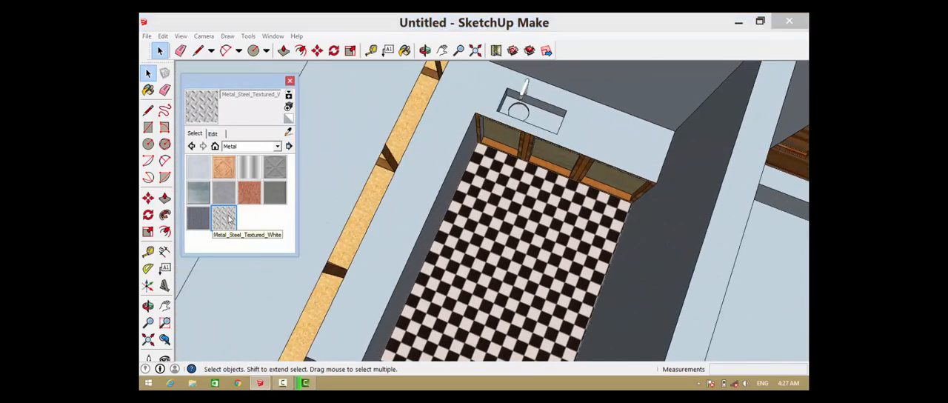
left_click(526, 108)
scroll(526, 108, "up", 1)
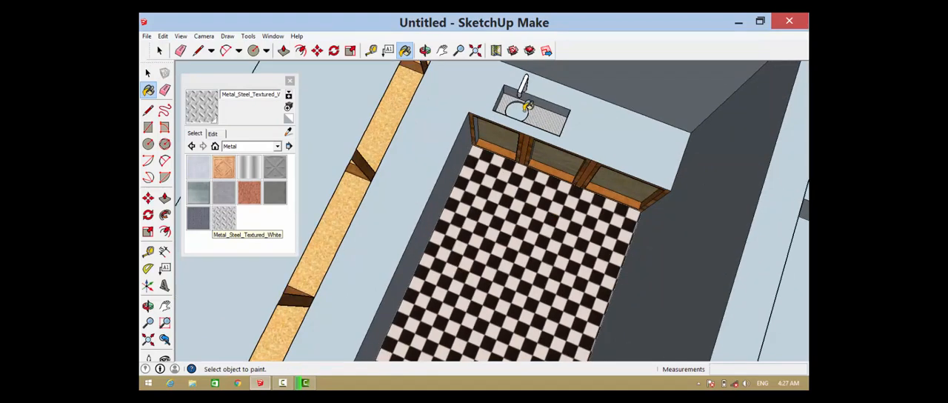
Paint the round recess in the sink basin with Metal_Embossed
scroll(526, 108, "up", 5)
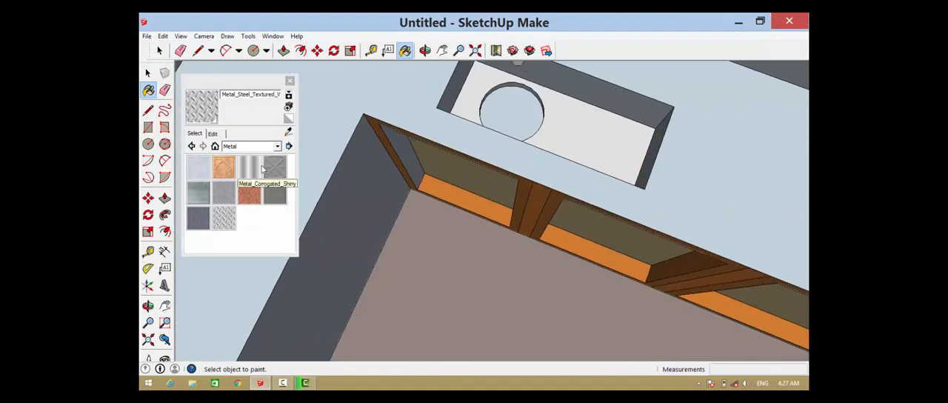
left_click(274, 168)
left_click(516, 112)
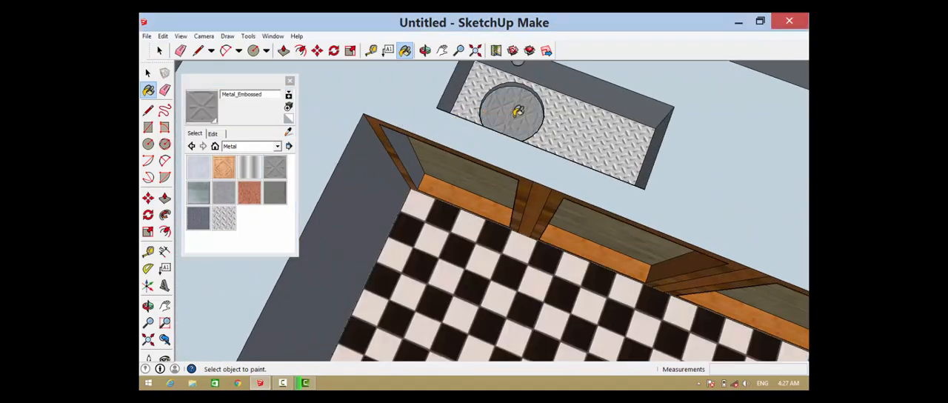
Repaint the round recess in the sink basin with Metal_Panel
left_click(205, 197)
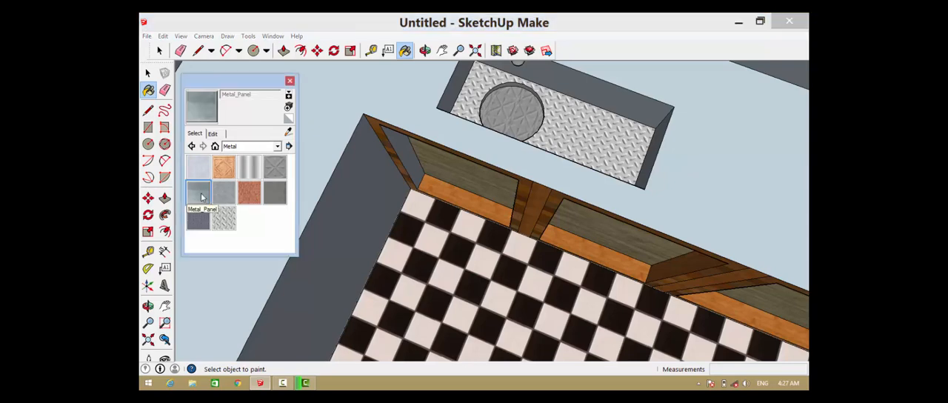
left_click(523, 119)
scroll(523, 119, "down", 1)
scroll(523, 120, "down", 2)
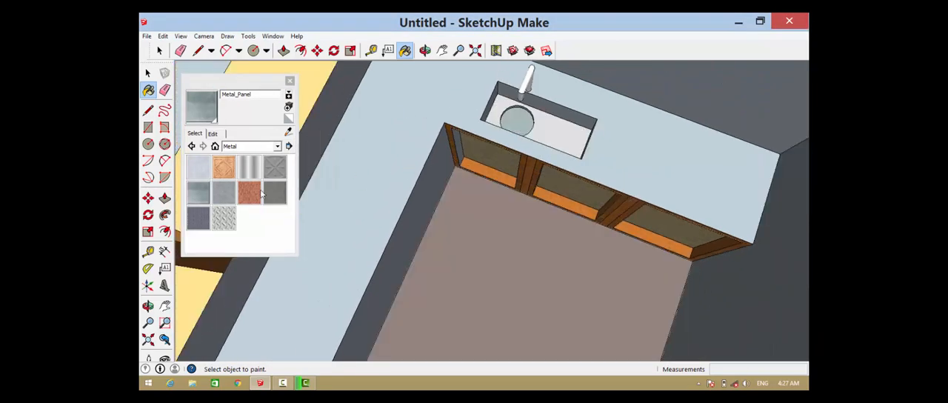
Paint the L-shaped kitchen countertop with Stone_Masonry_Multi
left_click(277, 145)
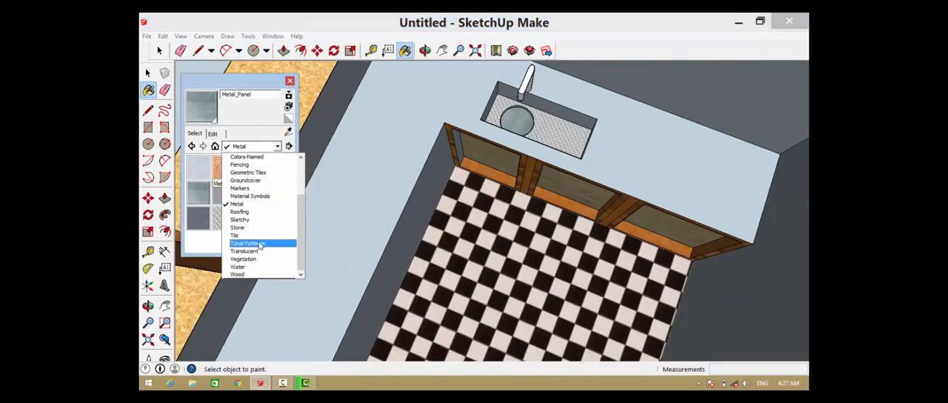
left_click(251, 227)
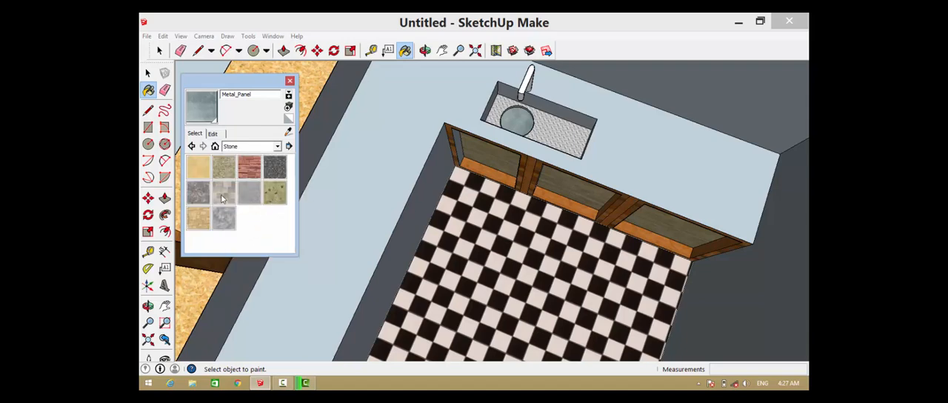
left_click(223, 194)
left_click(640, 164)
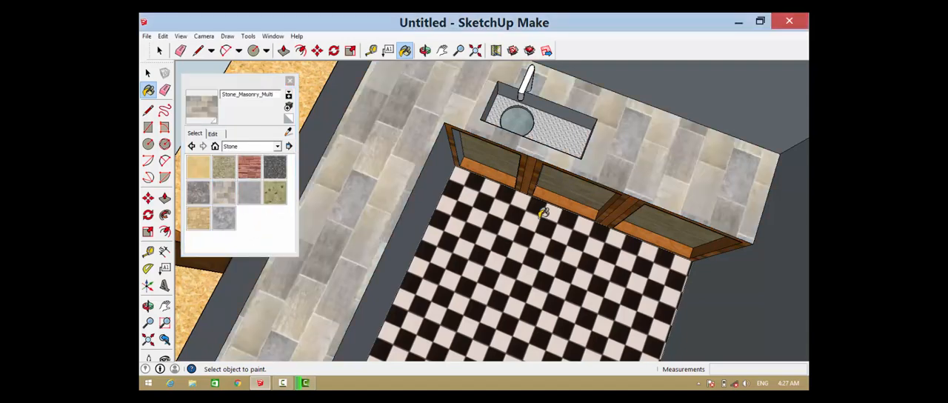
scroll(543, 212, "down", 2)
scroll(559, 186, "down", 2)
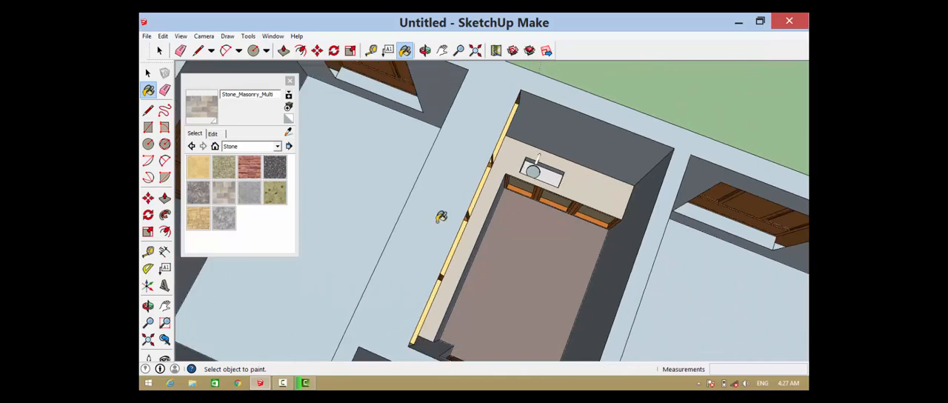
Repaint the L-shaped kitchen countertop with Stone_Pavers_Walk
scroll(268, 196, "up", 1)
left_click(275, 192)
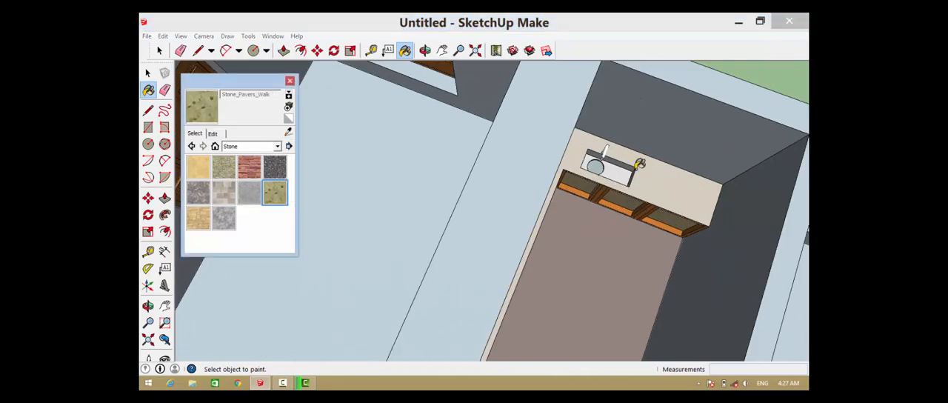
left_click(648, 172)
scroll(605, 190, "down", 4)
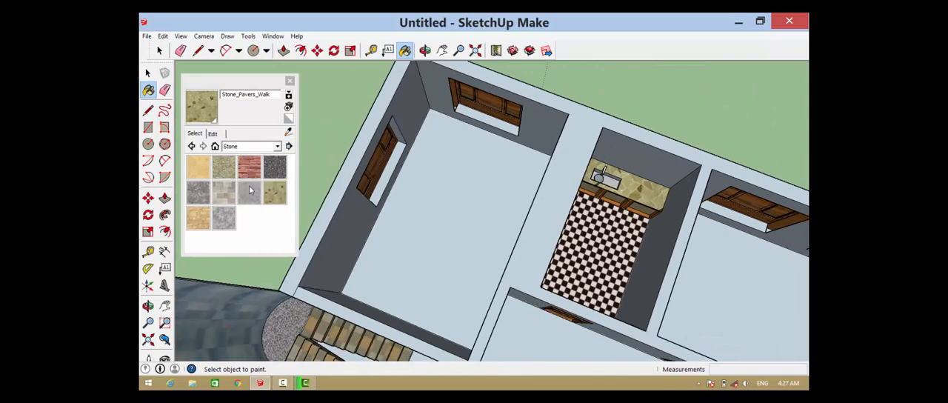
Examine the whole house from several angles, including the tiled rooms, the main hall and the outer walls
scroll(249, 194, "down", 3)
scroll(369, 210, "down", 4)
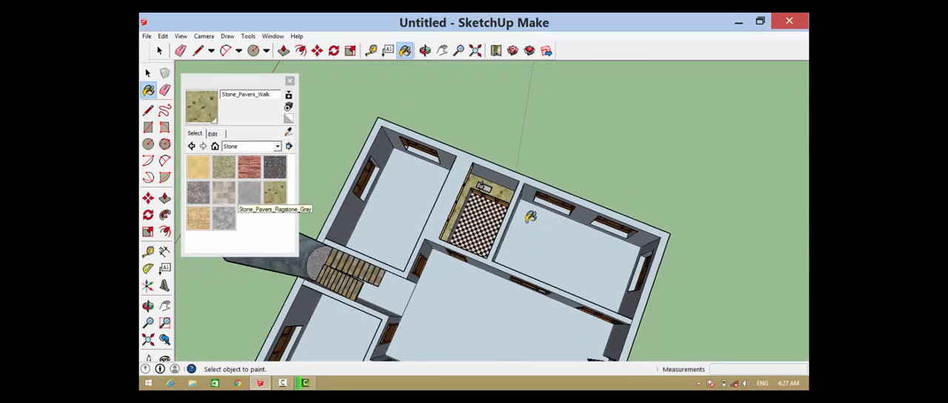
scroll(442, 214, "down", 5)
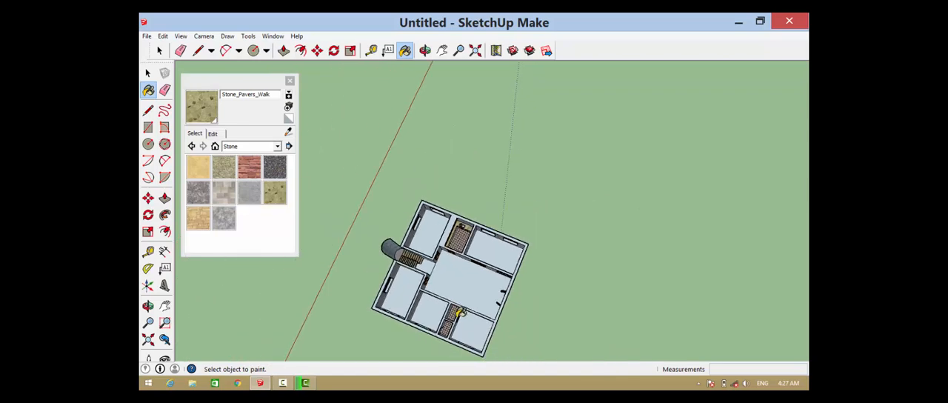
scroll(452, 323, "up", 4)
scroll(450, 324, "up", 5)
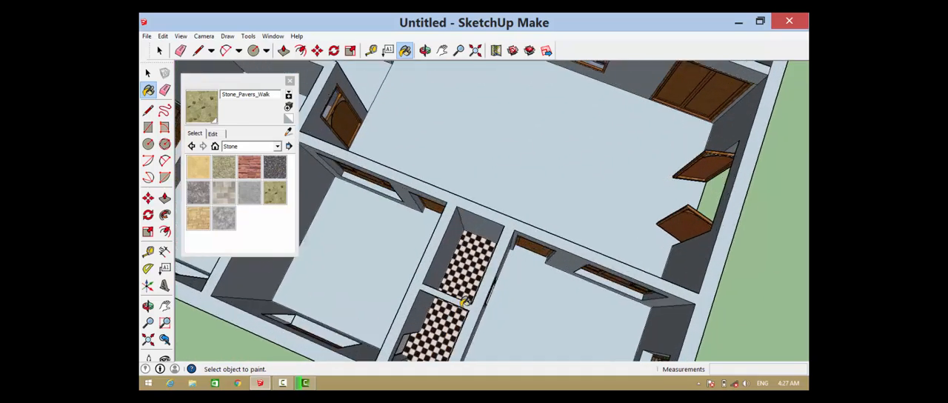
mouse_move(492, 291)
middle_mouse_down()
mouse_move(423, 229)
mouse_move(565, 200)
middle_mouse_up()
left_click_drag(566, 199, 717, 291)
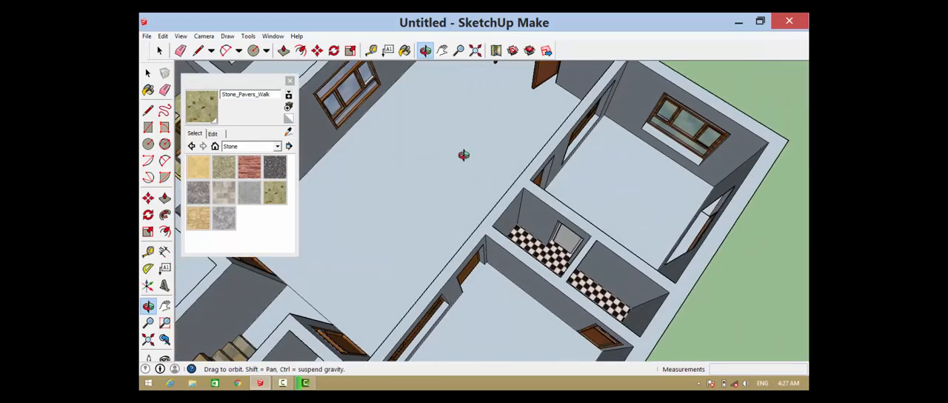
scroll(549, 300, "down", 2)
scroll(550, 299, "down", 2)
scroll(383, 135, "down", 2)
scroll(548, 256, "up", 5)
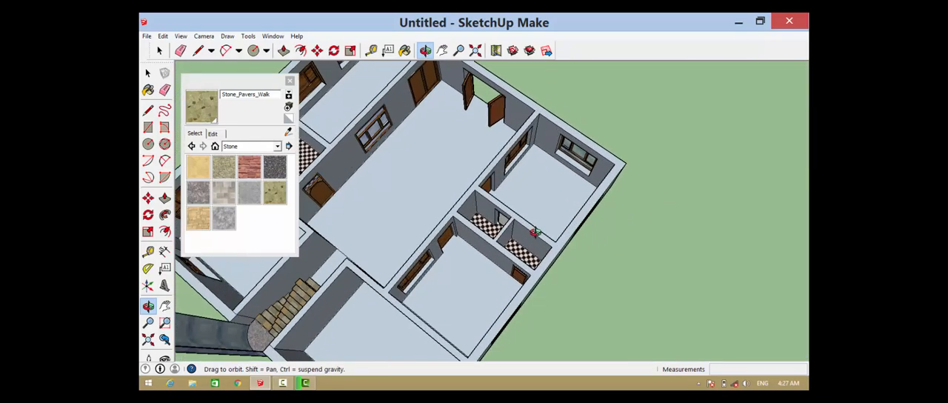
left_click_drag(532, 246, 363, 229)
scroll(466, 207, "down", 4)
left_click_drag(570, 217, 376, 195)
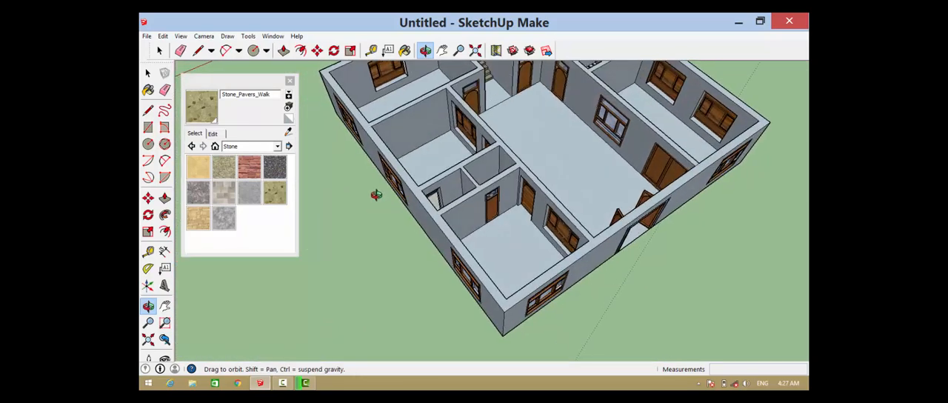
Paint the floors of the three larger rooms on the small tiled rooms' side of the house with Carpet_Pattern_LeafSquares_Tan
scroll(376, 195, "down", 2)
scroll(443, 213, "down", 2)
left_click_drag(607, 176, 378, 219)
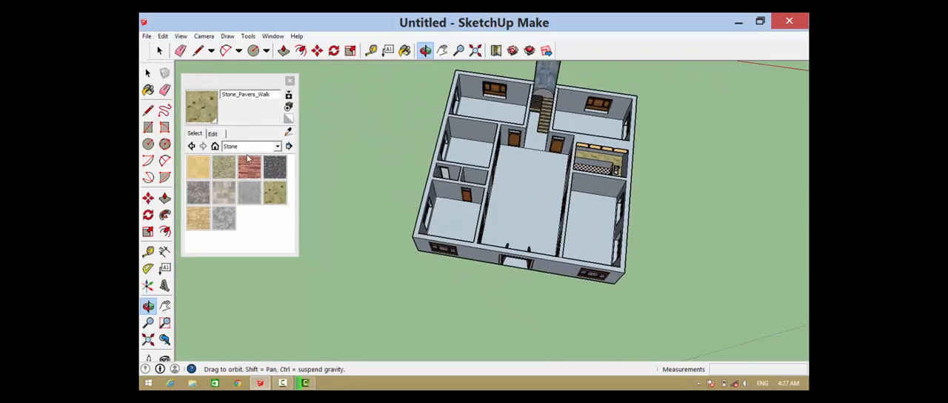
left_click(255, 148)
scroll(255, 207, "up", 5)
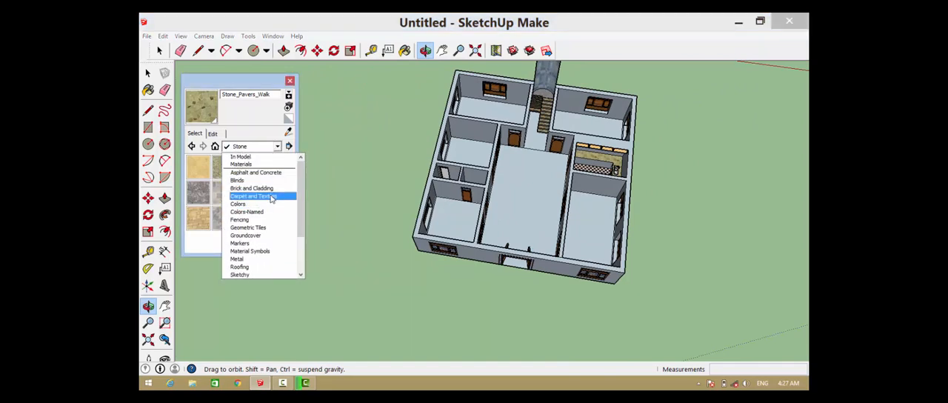
left_click(272, 196)
left_click(222, 194)
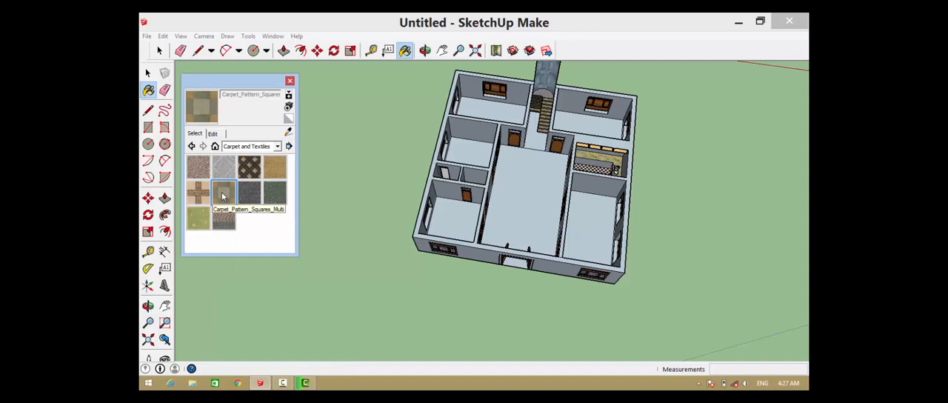
left_click(197, 191)
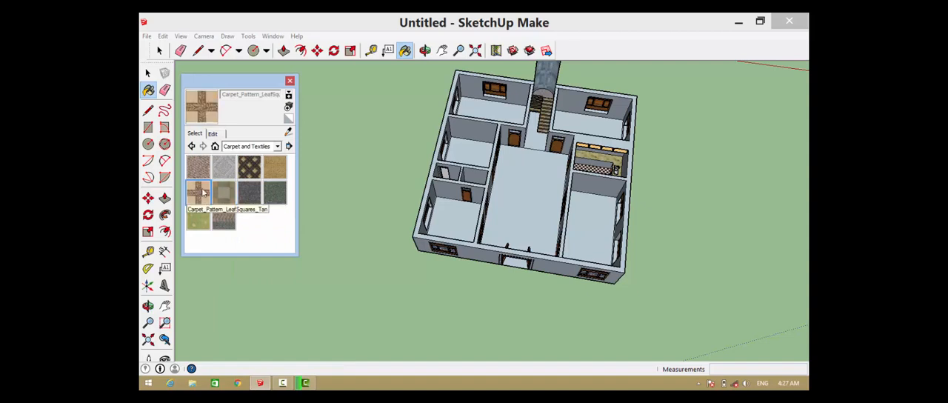
left_click(459, 214)
left_click(470, 157)
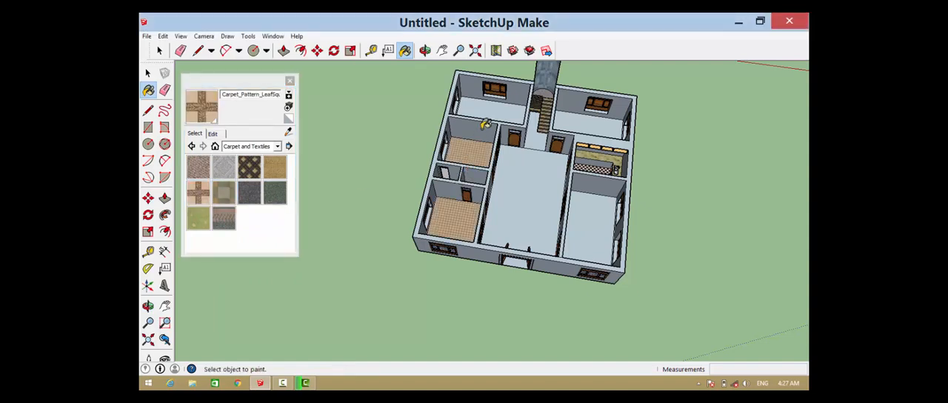
left_click(518, 107)
Paint the floors of those three rooms and the room across the staircase, behind the kitchen, with Carpet_Loop_Pattern
left_click(273, 169)
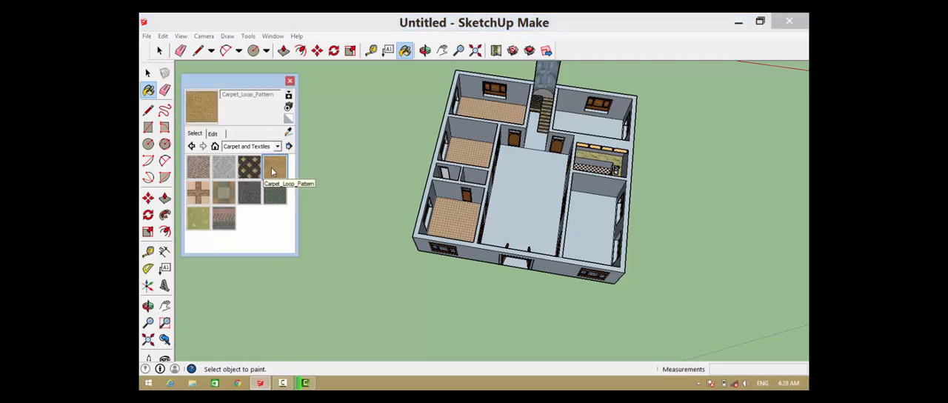
left_click(275, 193)
left_click(275, 171)
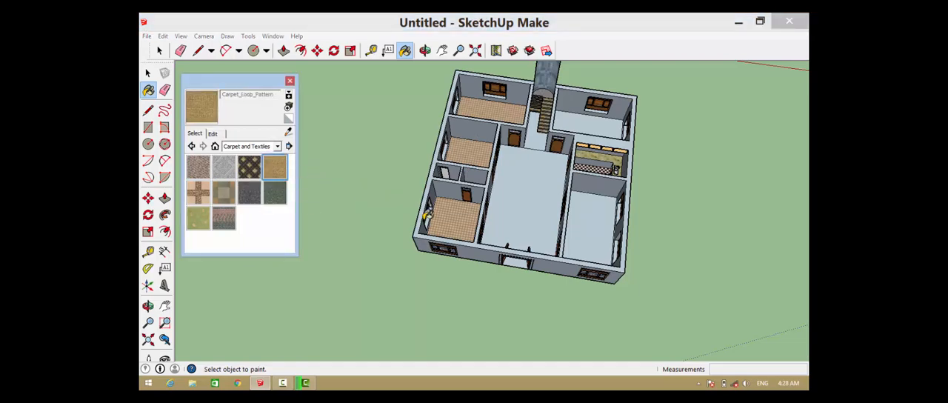
left_click(457, 214)
scroll(459, 214, "up", 6)
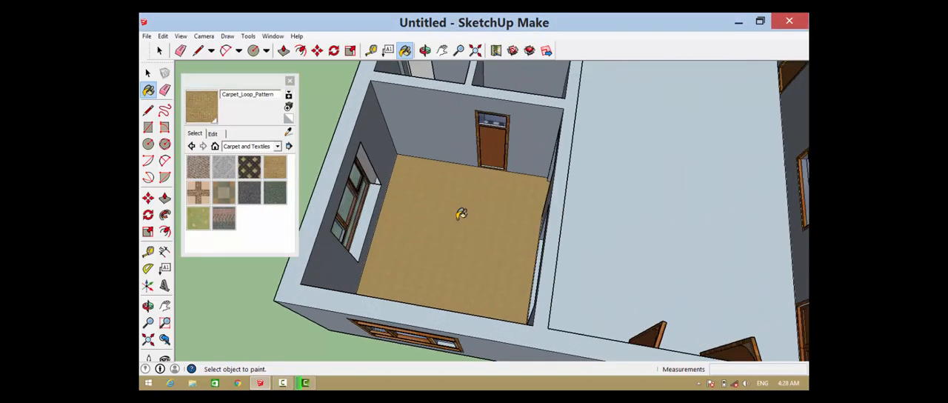
scroll(459, 222, "down", 6)
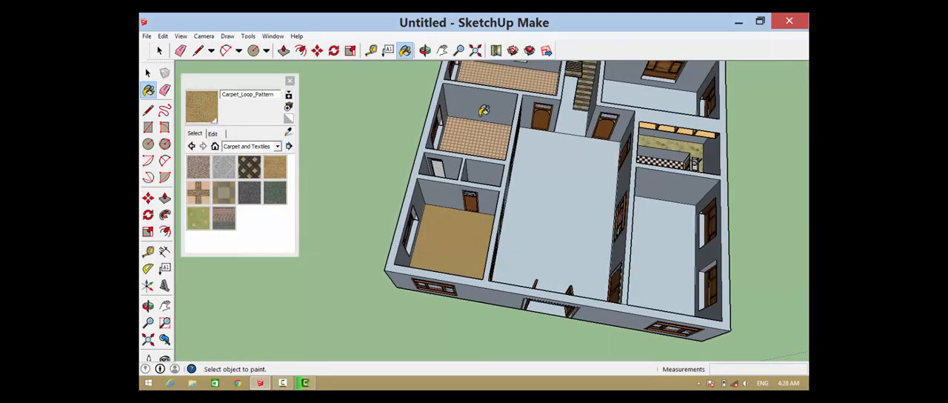
left_click(490, 120)
left_click(515, 81)
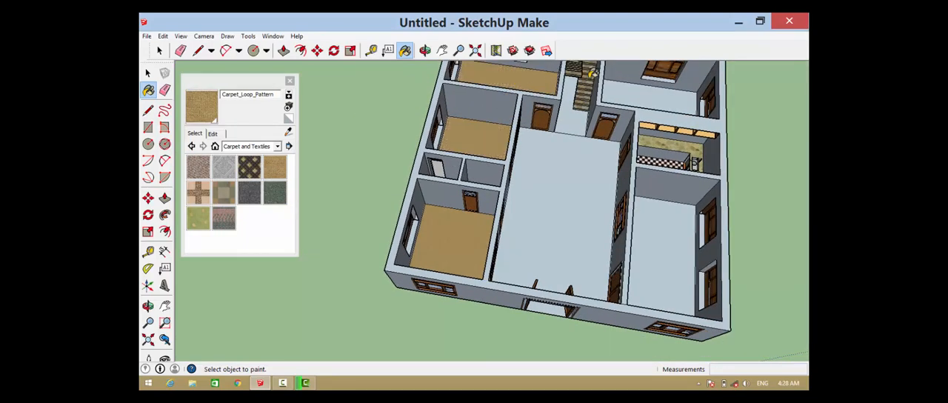
left_click(650, 94)
Paint the long room's floor in front of the kitchen with Carpet_Pattern_LeafSquares_Tan and repaint it with Carpet_Berber_Pattern_Gray
left_click(207, 197)
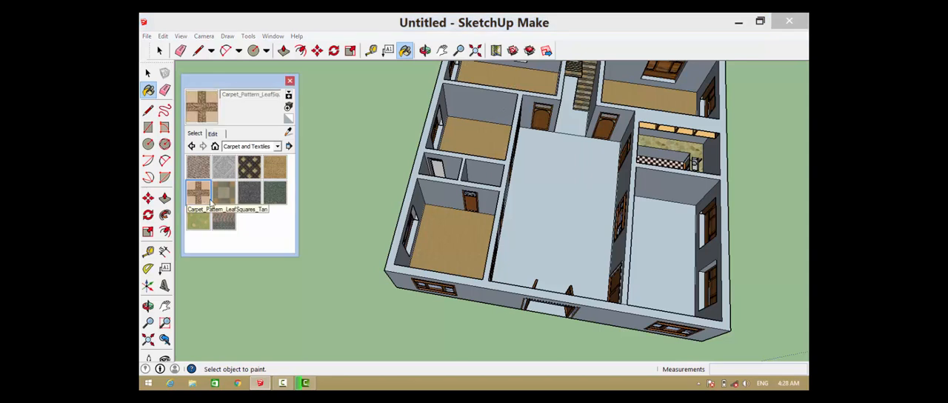
left_click(666, 261)
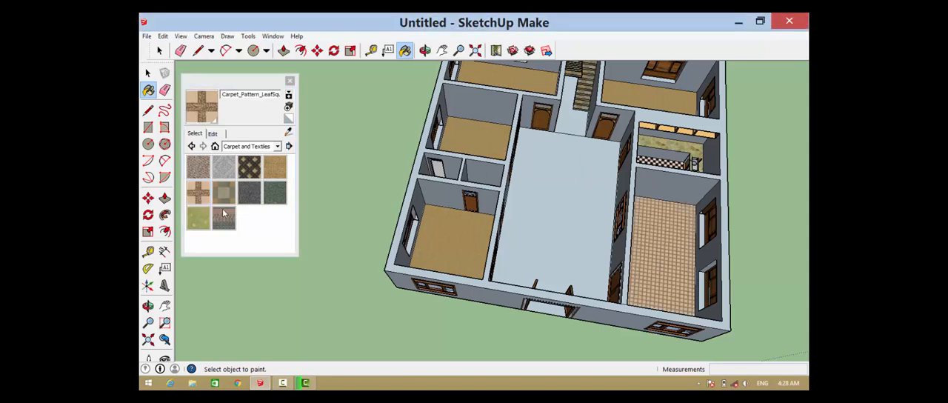
left_click(232, 166)
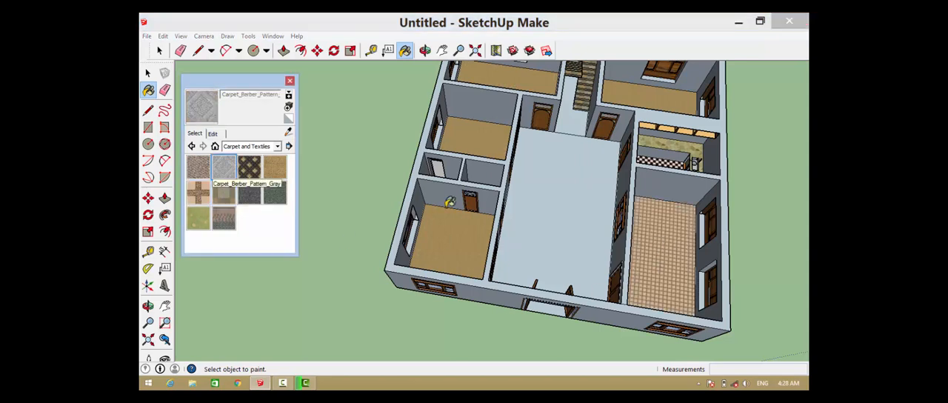
left_click(648, 253)
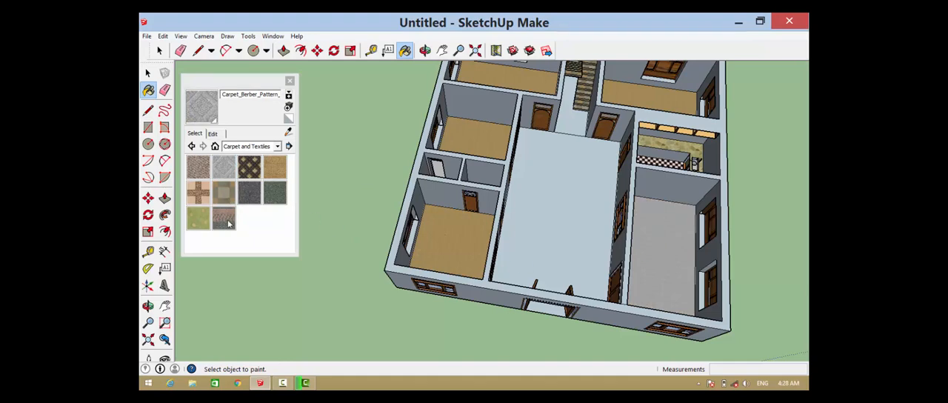
Paint the main hall floor with Textile_Rug_Stripes and repaint it with Carpet_Berber_Multi
left_click(224, 218)
left_click(569, 196)
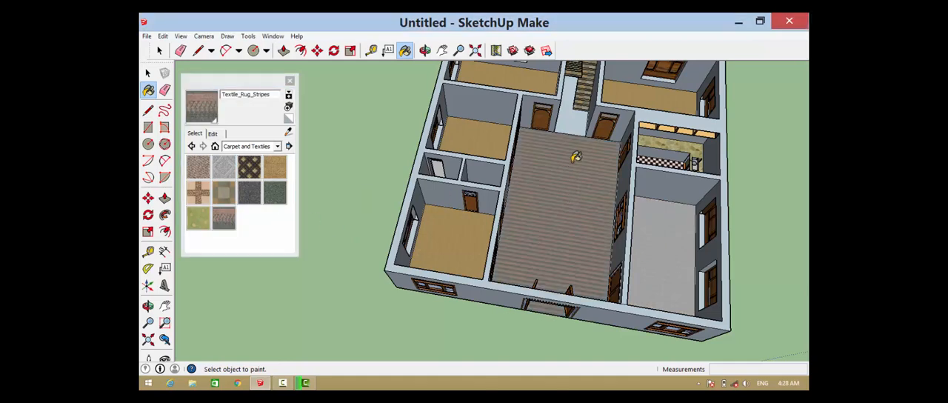
scroll(576, 157, "up", 2)
left_click(224, 168)
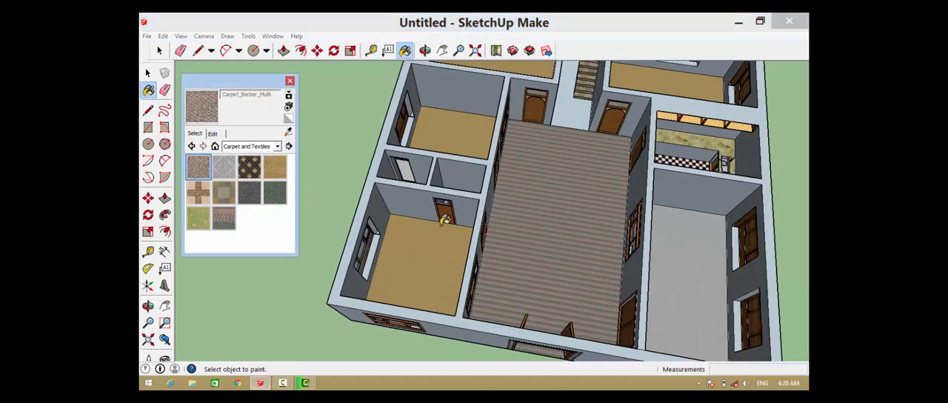
left_click(581, 206)
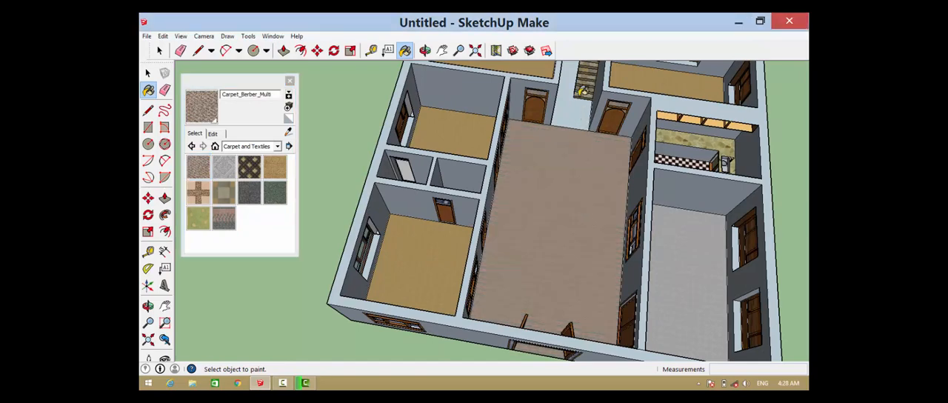
Erase the edge dividing the main hall floor from the passage leading to the staircase
scroll(581, 91, "up", 3)
scroll(538, 211, "down", 1)
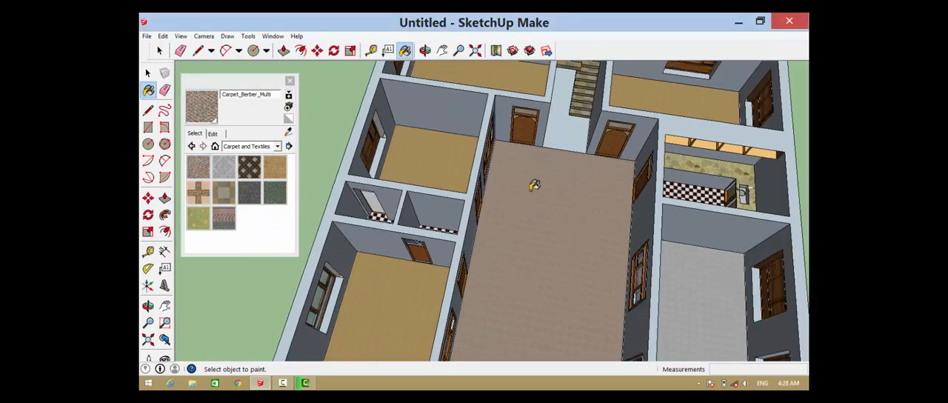
key("e")
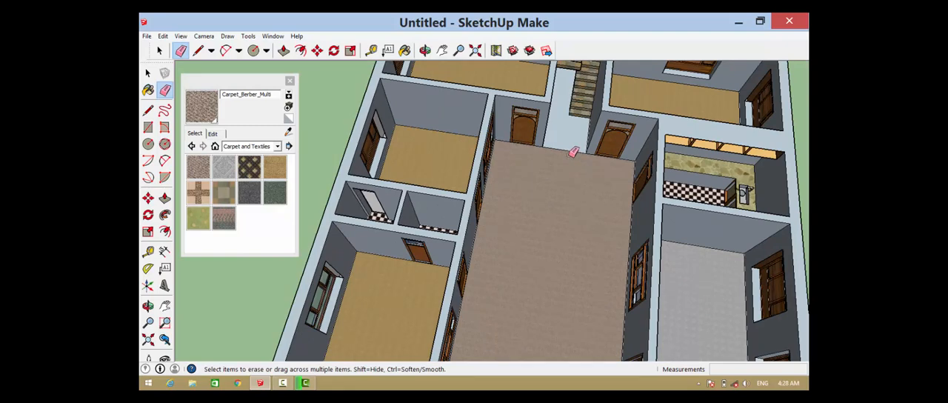
left_click(569, 146)
scroll(563, 214, "down", 5)
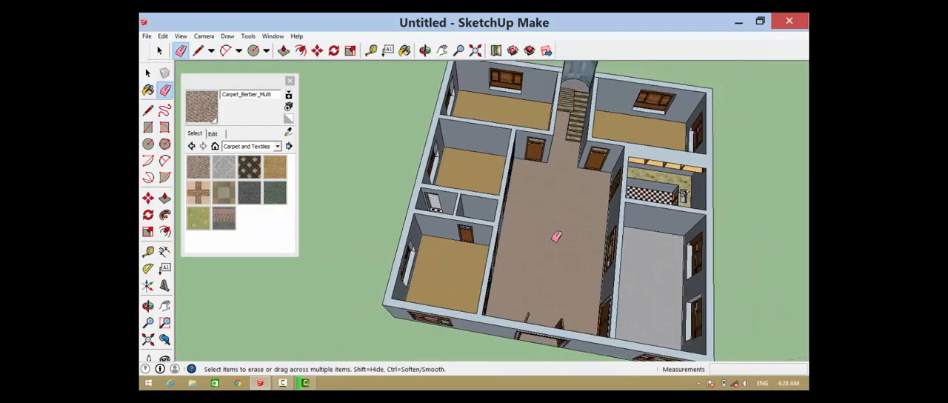
Look through the Brick and Cladding, Groundcover and Geometric Tiles material collections for a floor finish
left_click(277, 146)
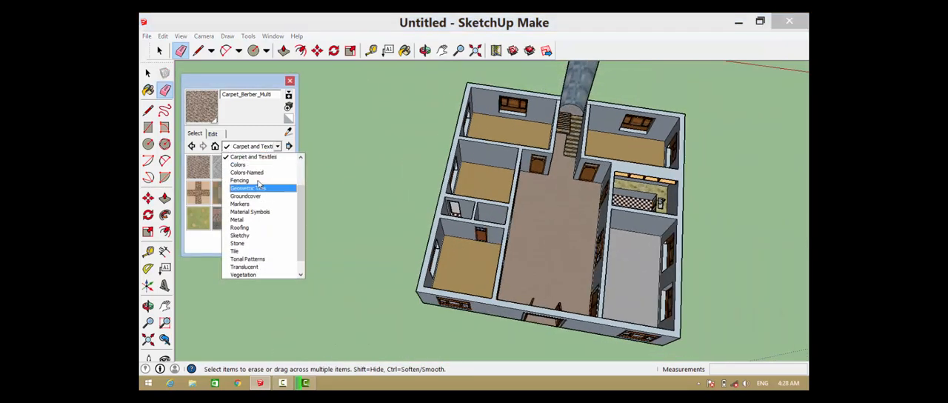
scroll(263, 199, "up", 3)
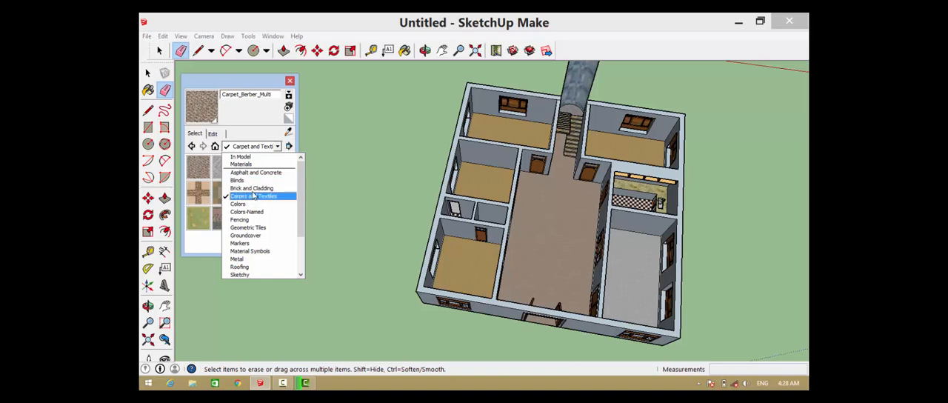
left_click(252, 188)
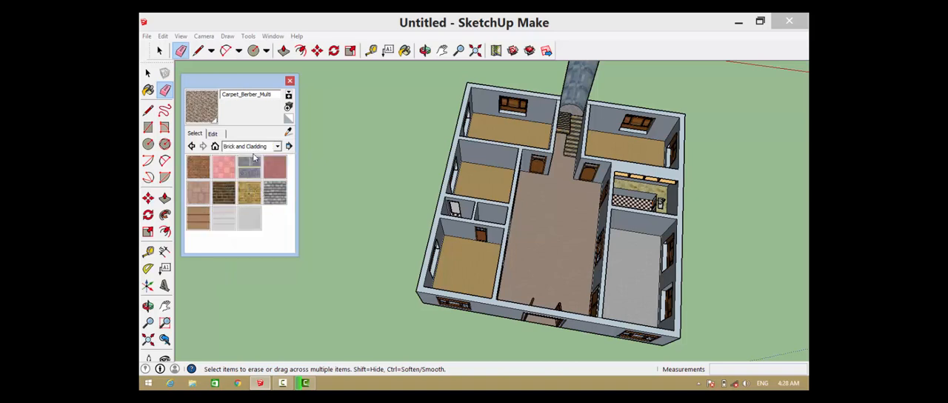
left_click(252, 146)
scroll(258, 185, "up", 3)
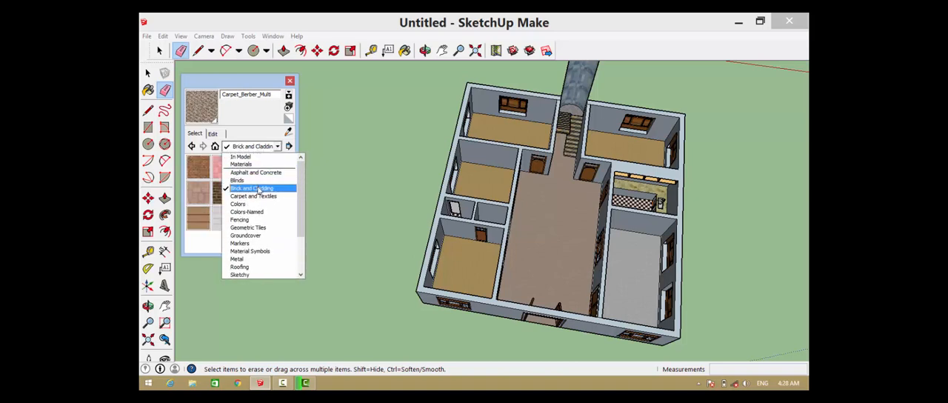
left_click(255, 236)
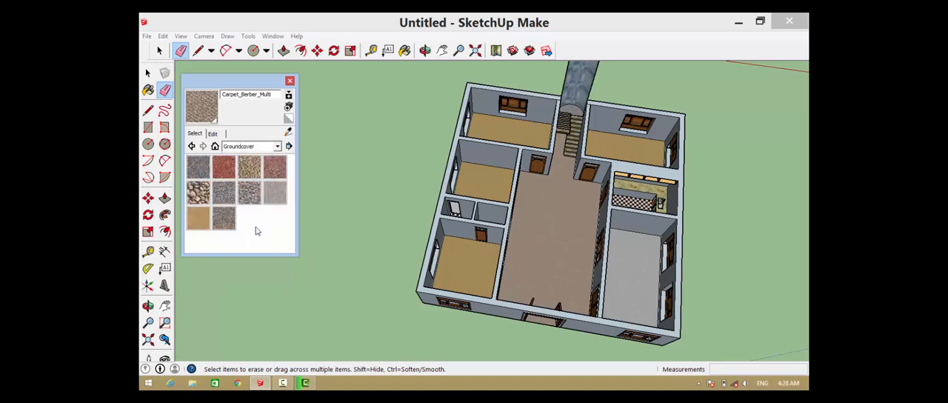
left_click(254, 147)
left_click(258, 175)
Repaint the joined floor of the main hall and stair passage with Carpet_Plush_Charcoal from the Carpet and Textiles collection
left_click(254, 146)
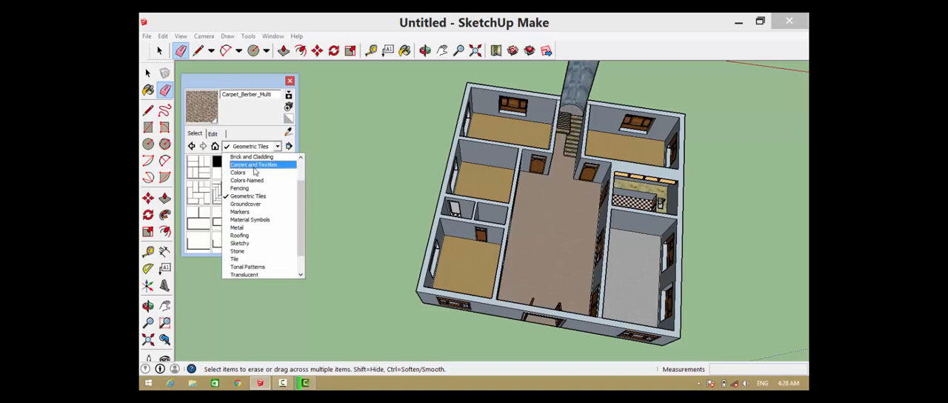
left_click(260, 194)
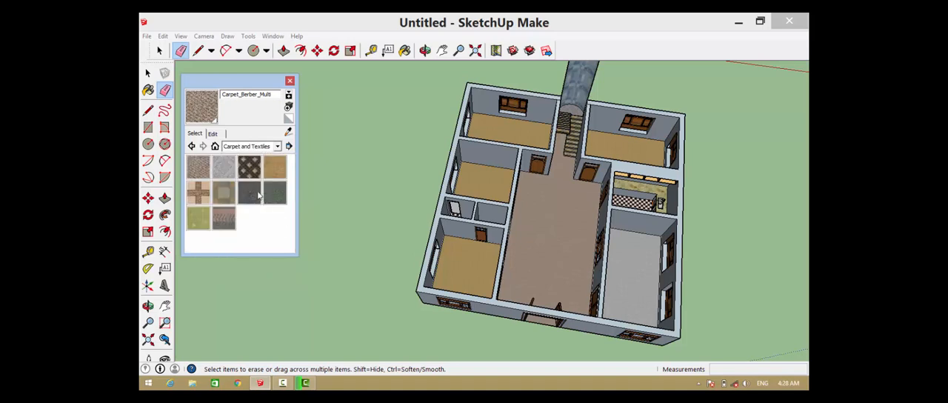
left_click(256, 194)
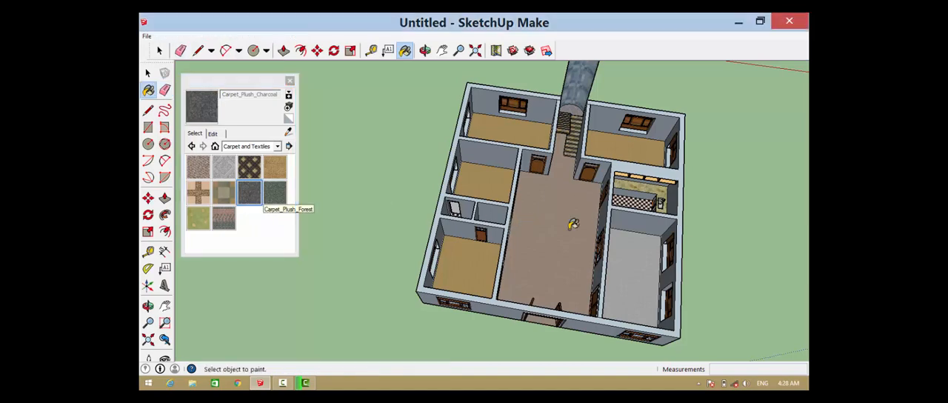
left_click(572, 225)
scroll(570, 222, "up", 4)
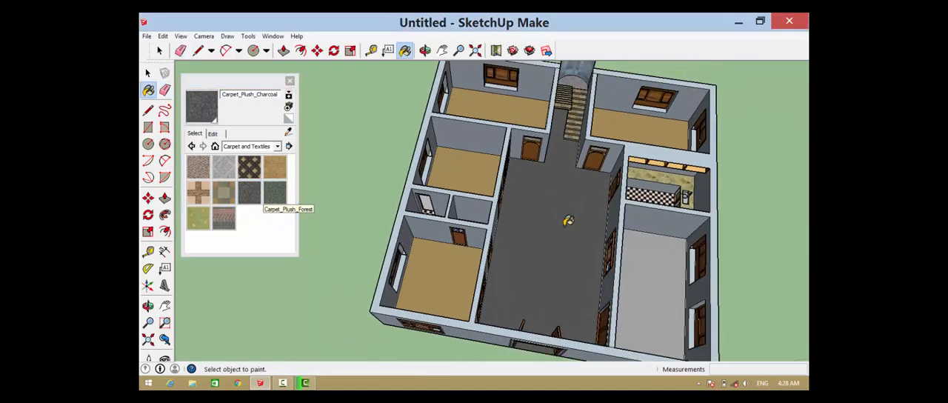
scroll(567, 221, "down", 3)
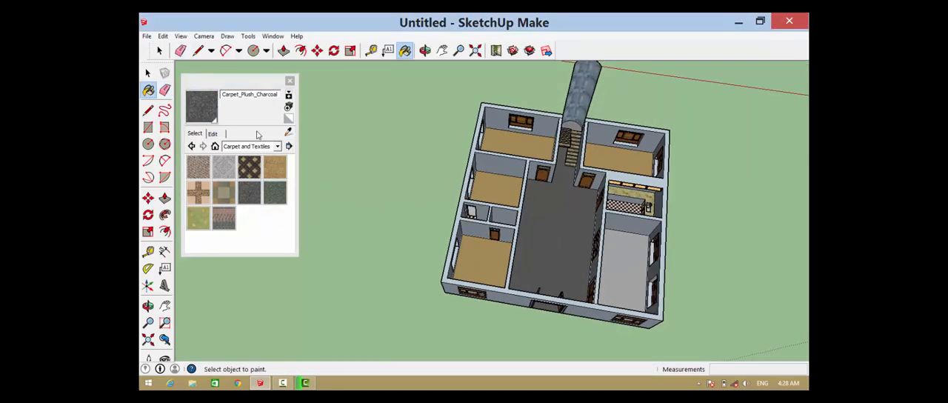
Paint the window wall of the corner bedroom beside the staircase tower with Color_D05 from the Colors collection
left_click(265, 146)
scroll(255, 189, "up", 2)
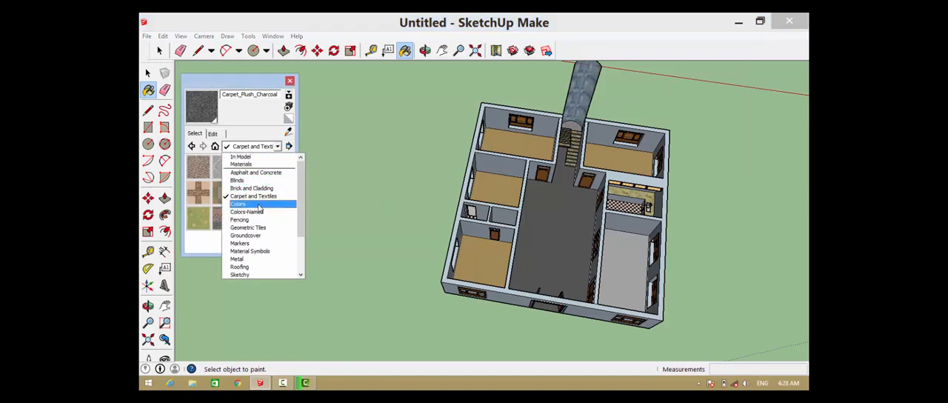
left_click(295, 203)
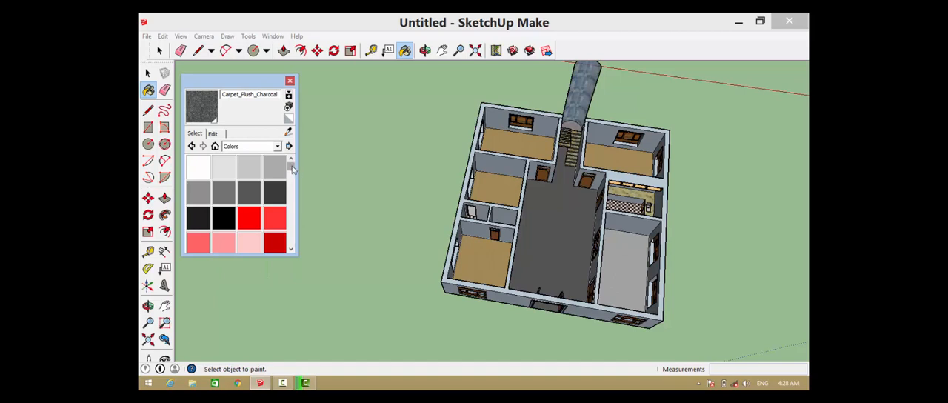
left_click_drag(291, 169, 292, 188)
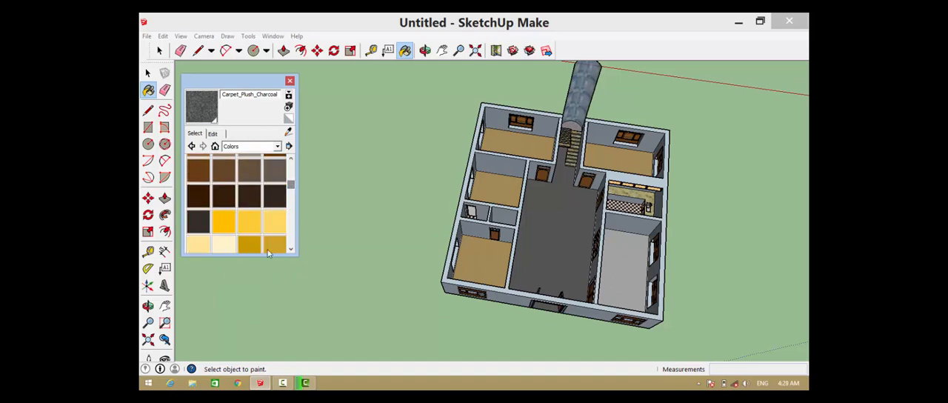
left_click(234, 249)
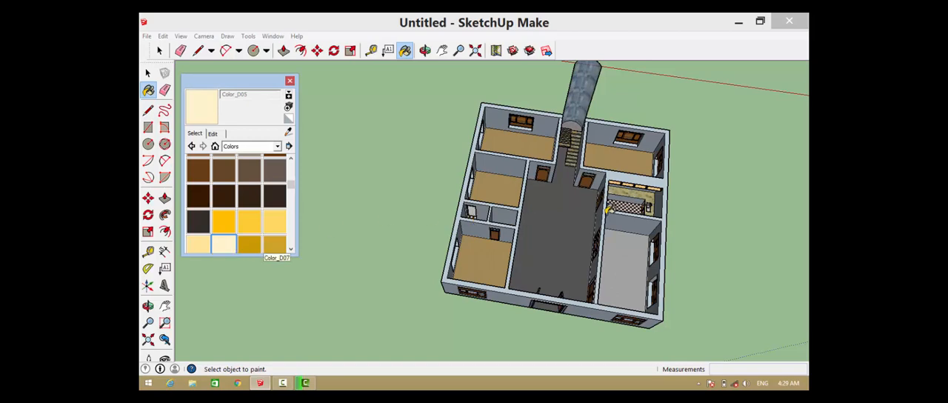
key("o")
left_click_drag(543, 191, 465, 153)
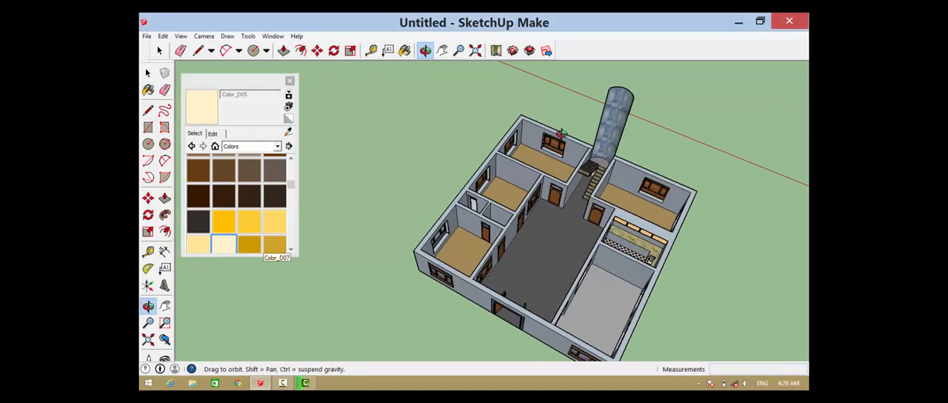
scroll(512, 134, "up", 3)
scroll(511, 134, "up", 3)
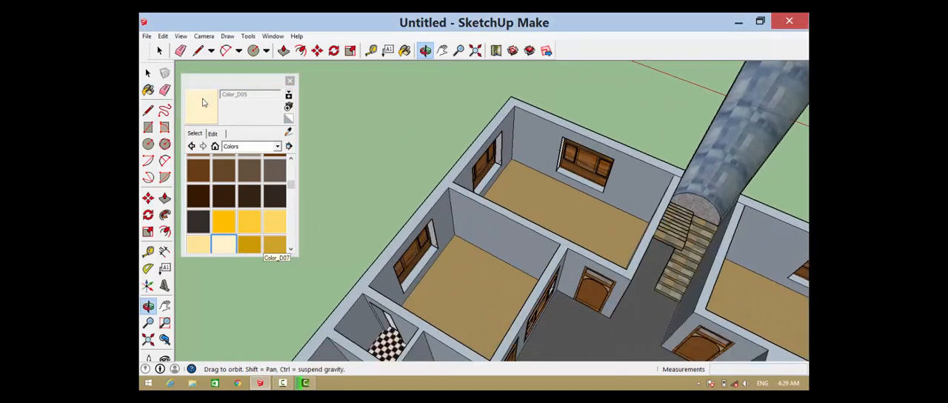
left_click(205, 103)
left_click(516, 136)
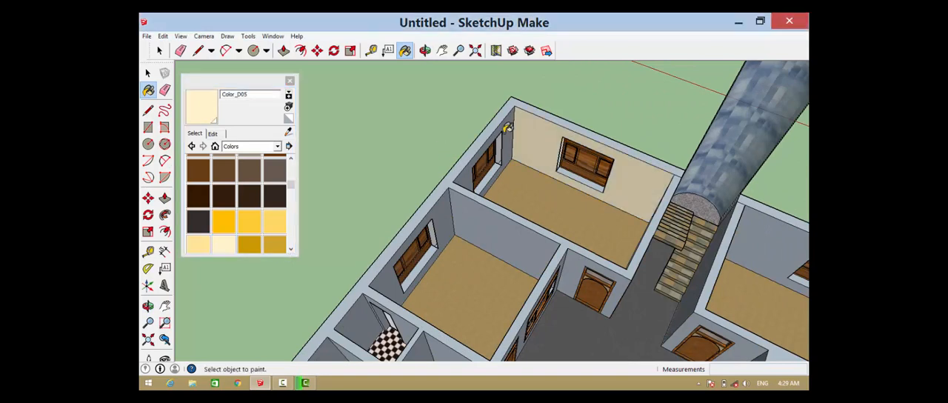
Paint Color_D05 on two walls of the adjoining bedroom, the window wall across the staircase and one wall of the small checkered room
left_click(465, 208)
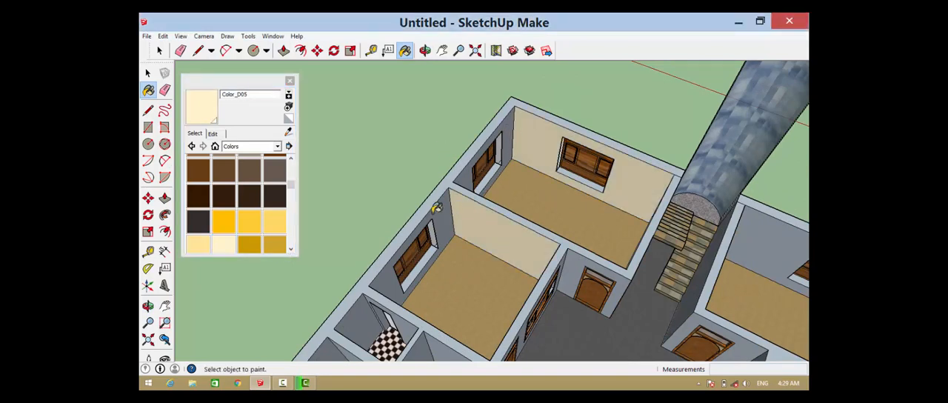
left_click(447, 218)
scroll(526, 220, "down", 2)
left_click(742, 243)
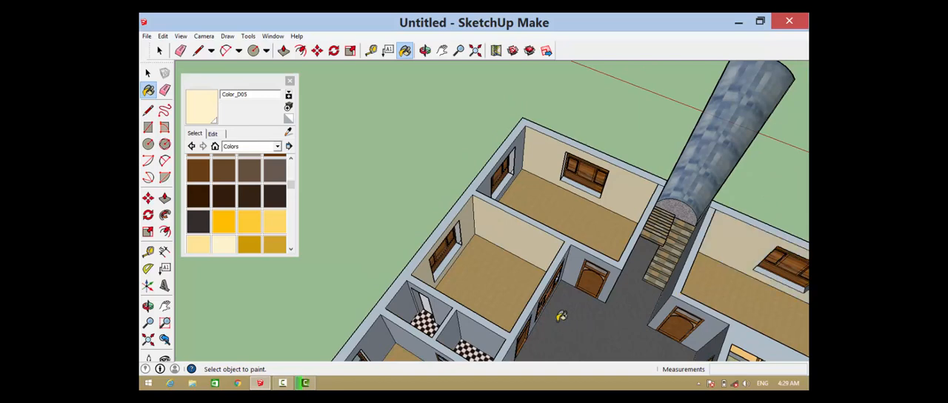
left_click(449, 304)
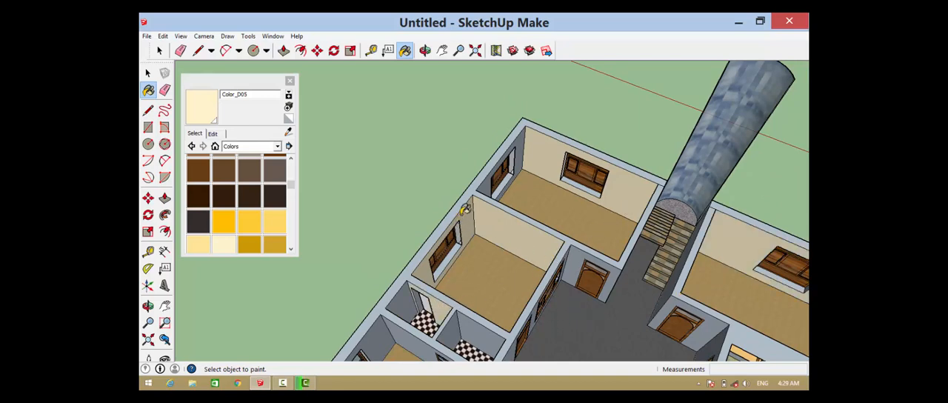
Paint the front bedroom's wall with the door and the wall of the second small room with Color_D05
scroll(465, 210, "down", 5)
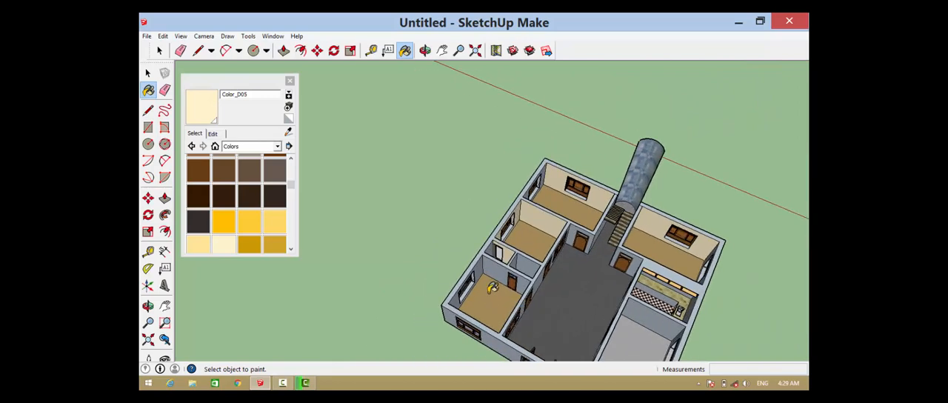
scroll(496, 278, "up", 5)
left_click(505, 255)
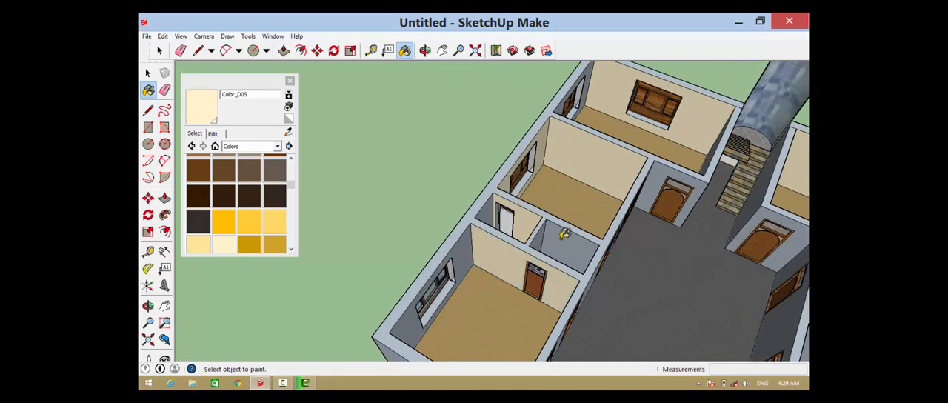
left_click(563, 237)
scroll(492, 217, "down", 2)
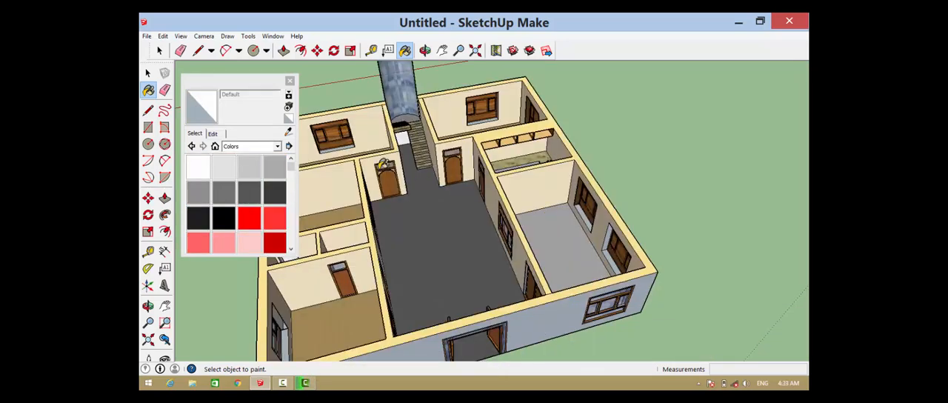
Paint the exterior front wall around the main entrance with Tile_Border_Travertine from the Tile collection
scroll(383, 164, "down", 5)
scroll(500, 191, "up", 4)
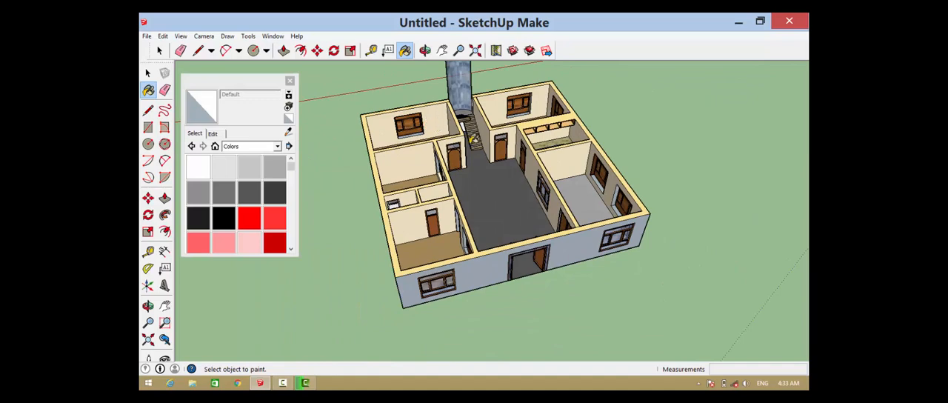
scroll(485, 174, "down", 5)
scroll(488, 186, "up", 6)
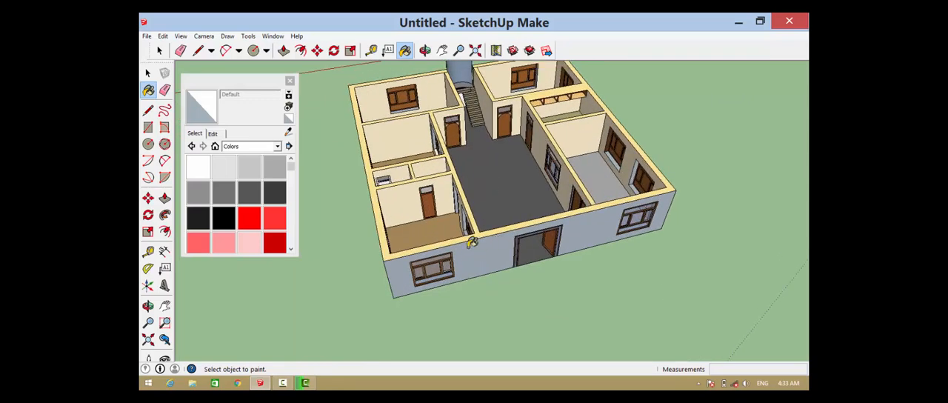
left_click(277, 146)
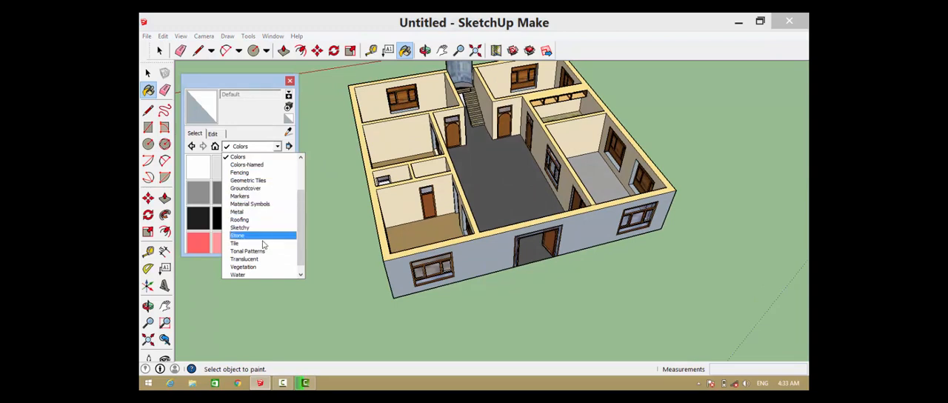
left_click(256, 246)
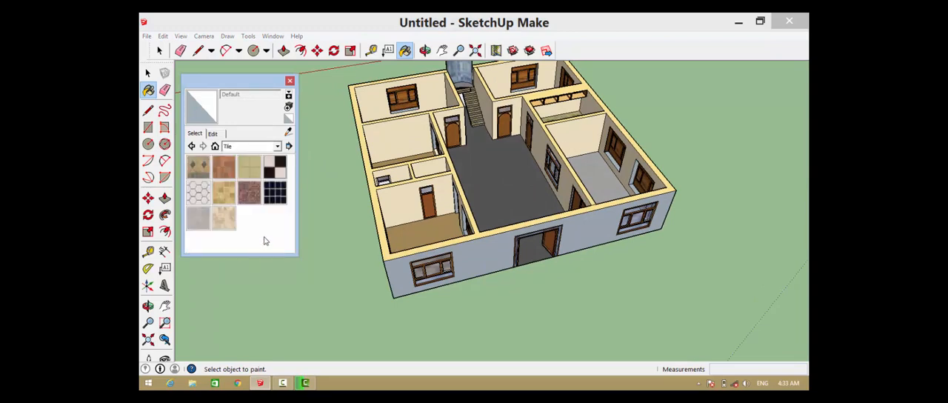
left_click(197, 167)
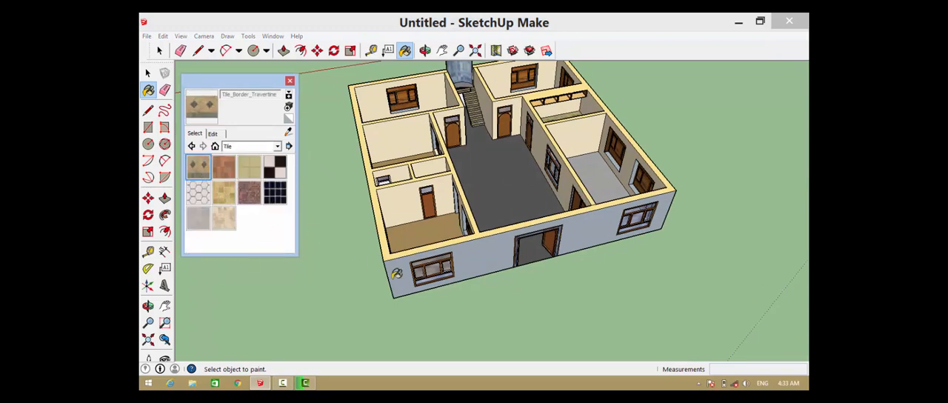
left_click(467, 258)
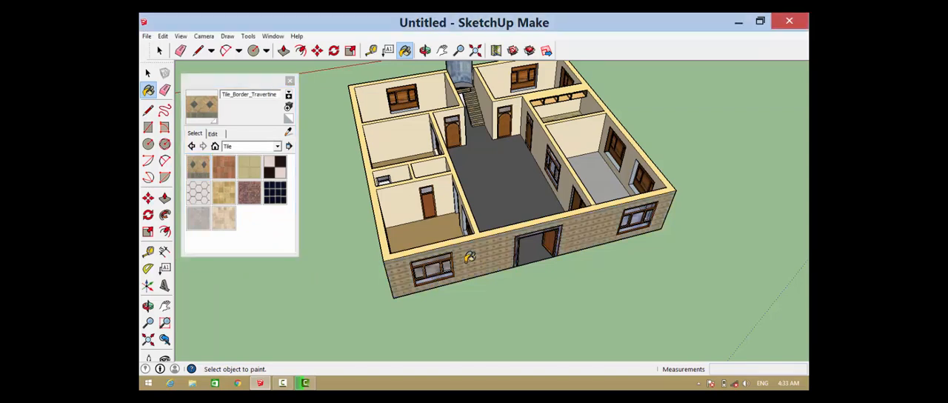
Paint the rear wall and both side walls of the house exterior with Tile_Border_Travertine
middle_click_drag(415, 262, 534, 158)
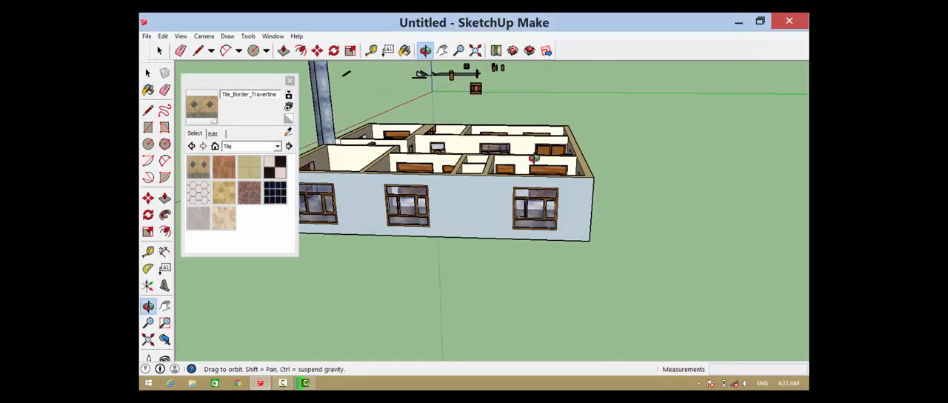
key("b")
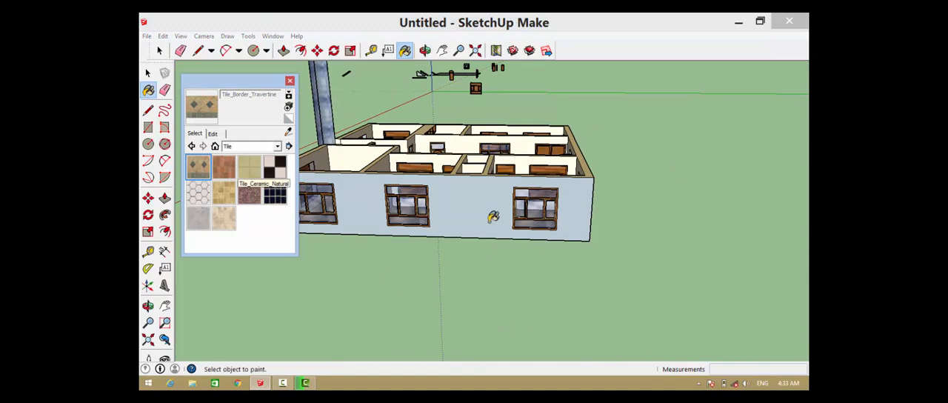
left_click(563, 203)
scroll(567, 205, "down", 3)
middle_click_drag(387, 206, 584, 220)
left_click(198, 168)
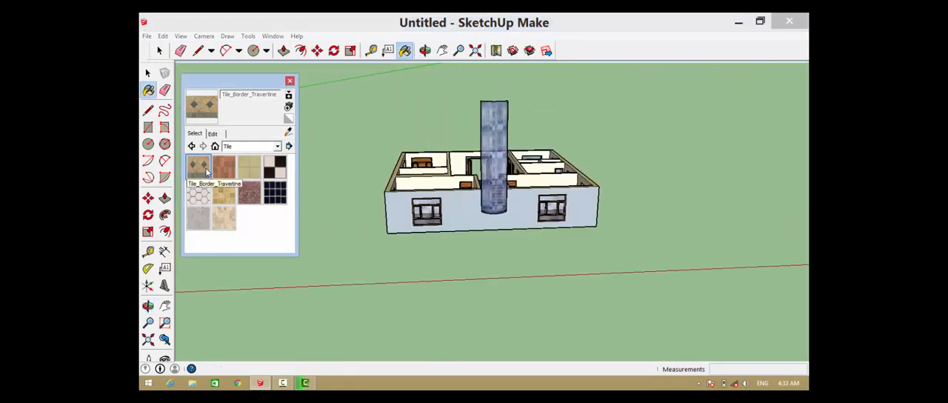
left_click(470, 218)
middle_click_drag(418, 214, 237, 109)
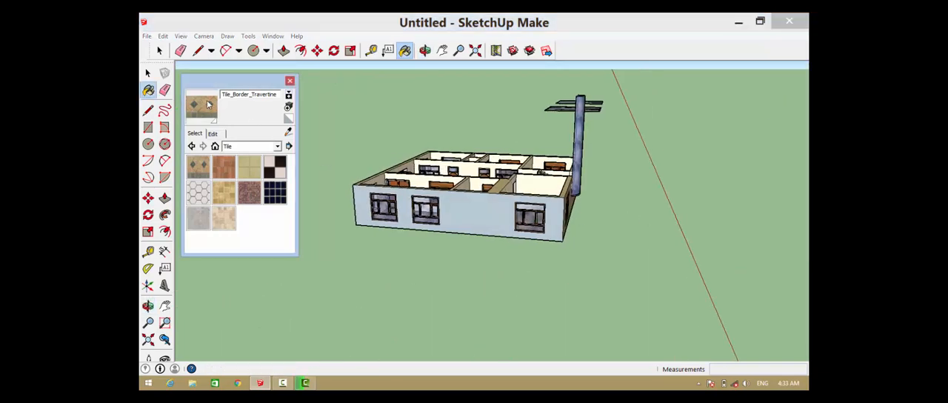
left_click(202, 107)
left_click(481, 219)
Draw a 1 m vertical line up from the floor corner of the grey-floored room beside the kitchen
middle_click_drag(436, 209, 572, 265)
left_click_drag(572, 265, 564, 288)
scroll(524, 209, "up", 5)
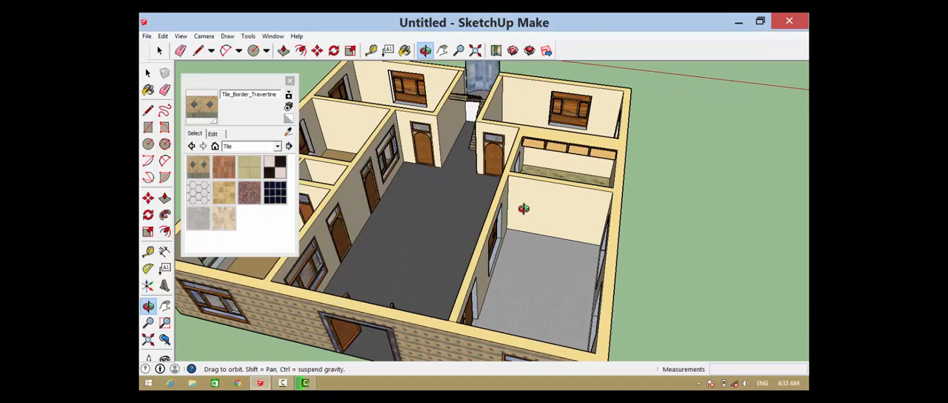
scroll(523, 209, "up", 4)
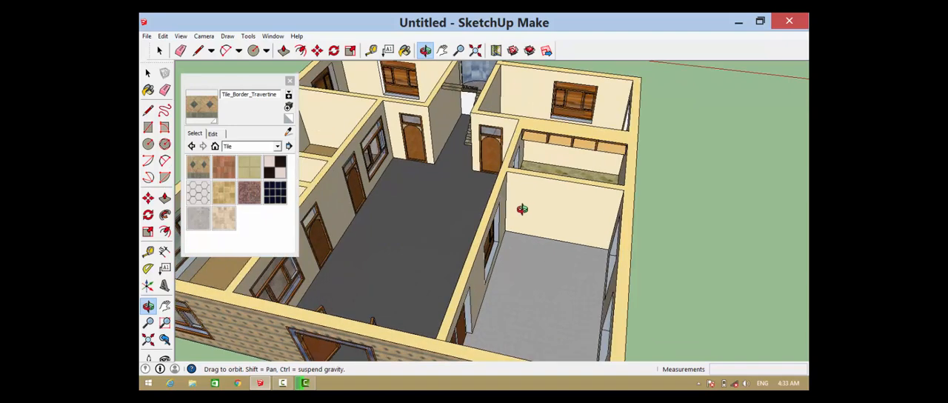
key("l")
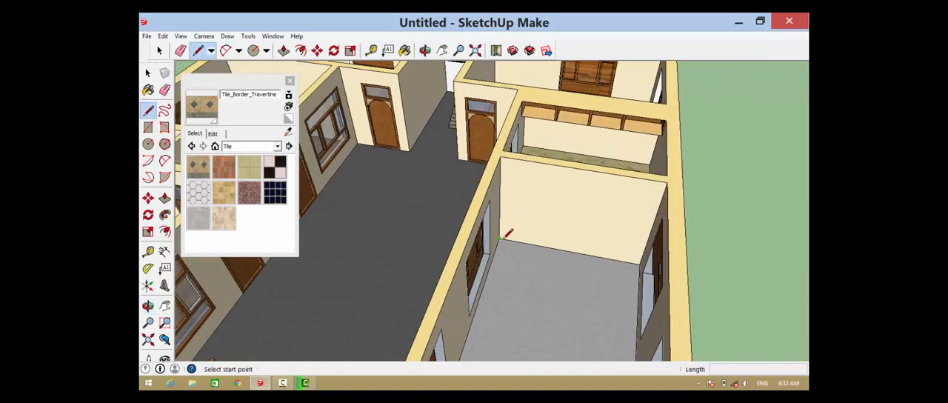
left_click(502, 239)
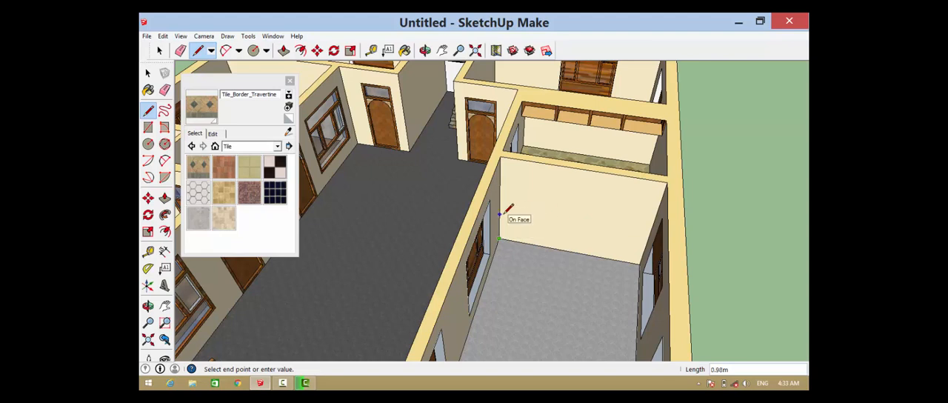
type("1")
key("Return")
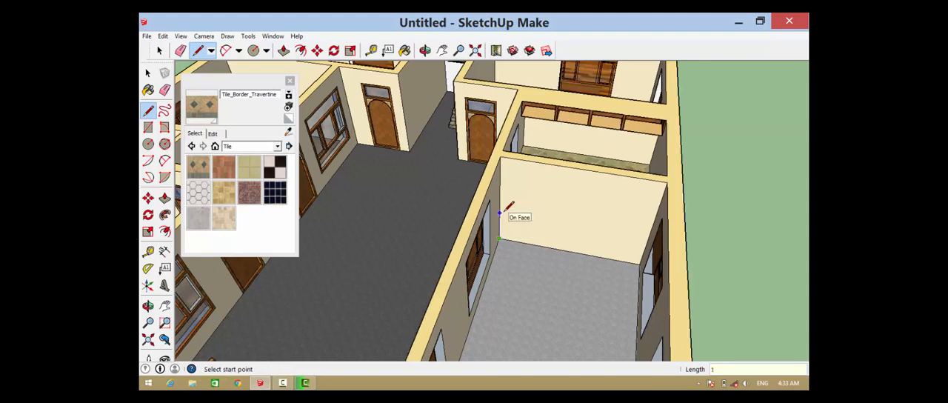
Draw horizontal lines from the 1 m mark across the kitchen-side wall, 4.00 m, and along the two-window wall, 6.80 m
left_click(533, 214)
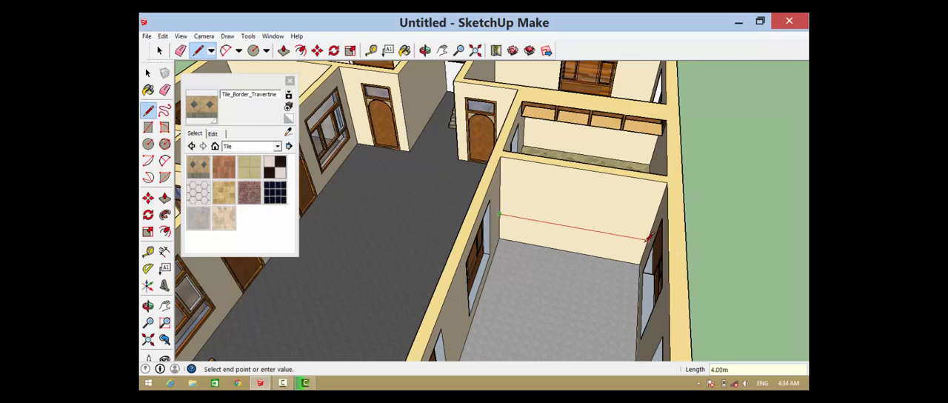
middle_click_drag(577, 224, 668, 178)
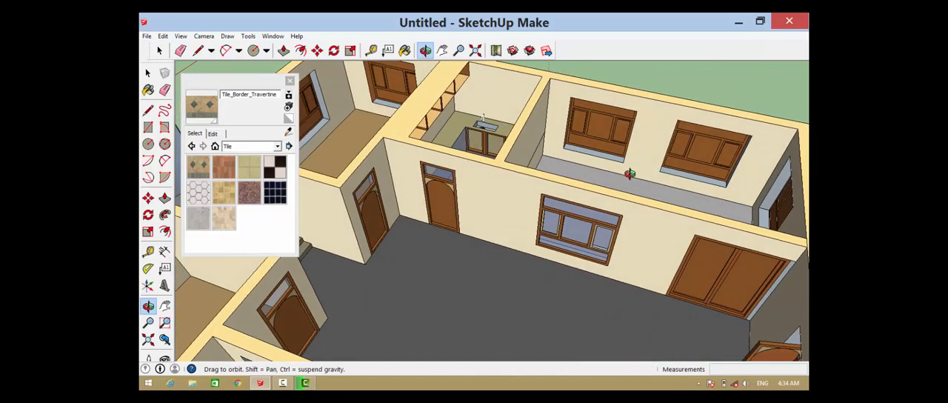
left_click(546, 132)
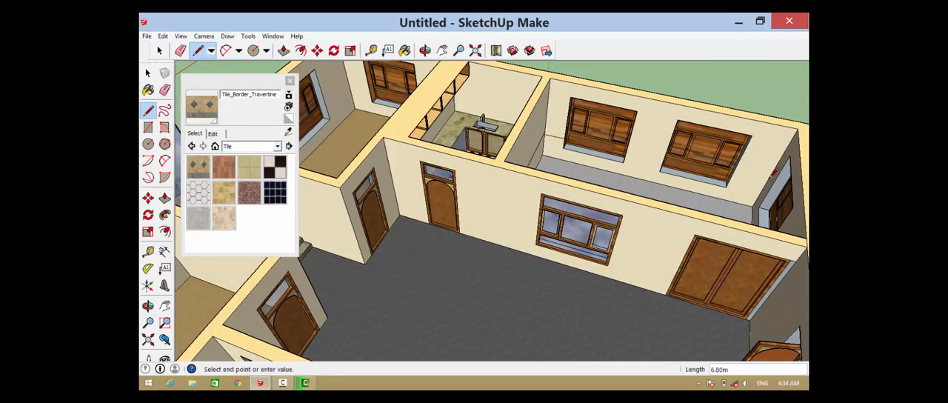
left_click(765, 182)
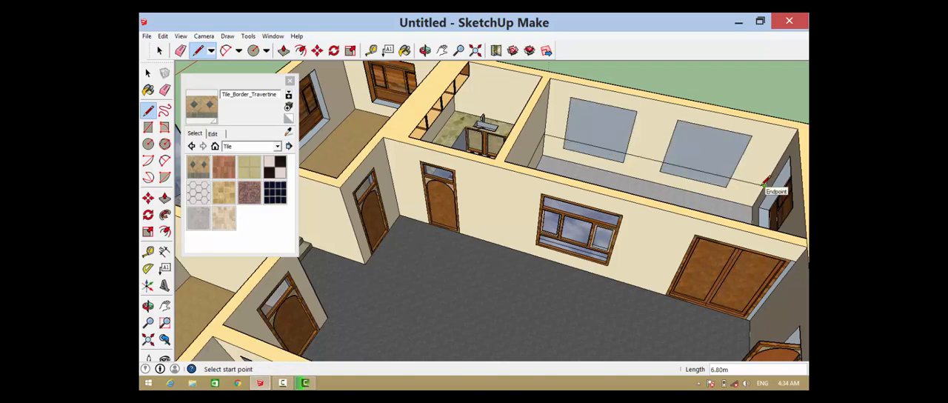
Try to continue the horizontal line about 4.00 m across the room's opposite end wall, passing over its window
key("o")
left_click_drag(707, 183, 726, 96)
scroll(444, 79, "up", 5)
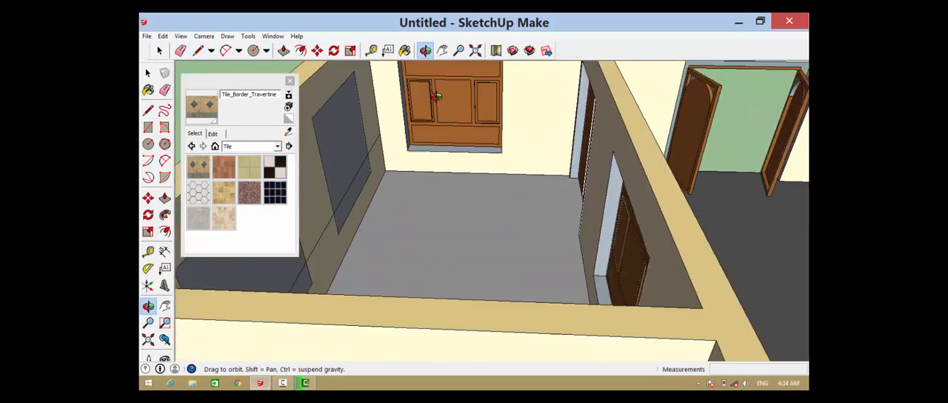
key("l")
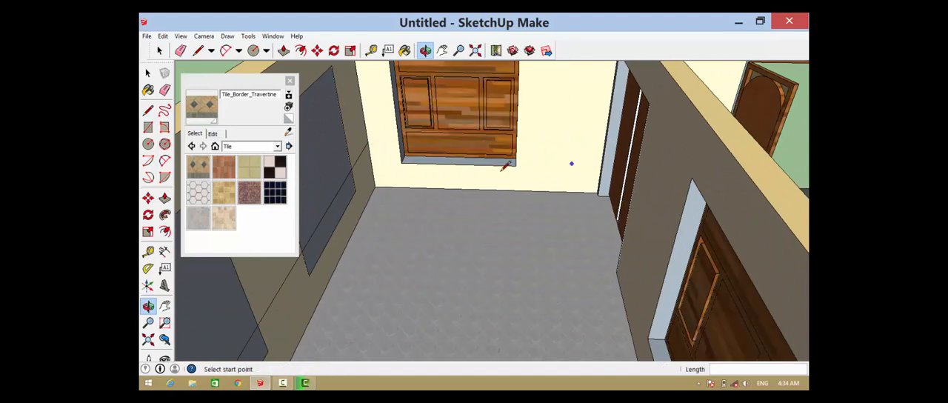
left_click(368, 142)
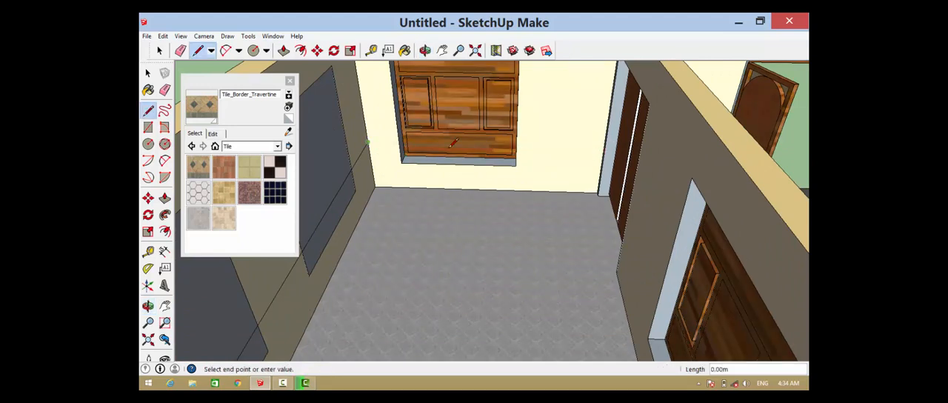
left_click(603, 148)
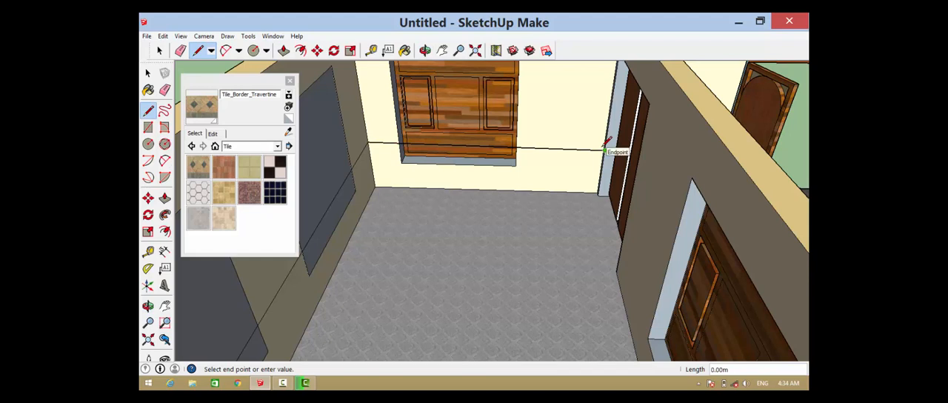
key("Escape")
scroll(605, 142, "up", 2)
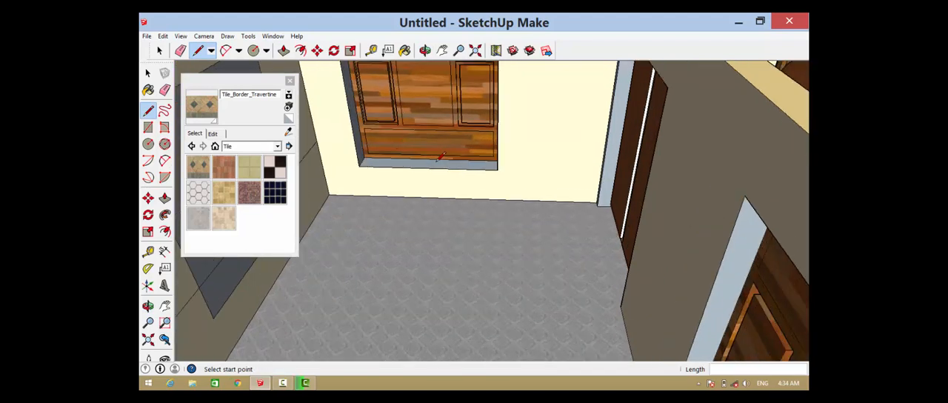
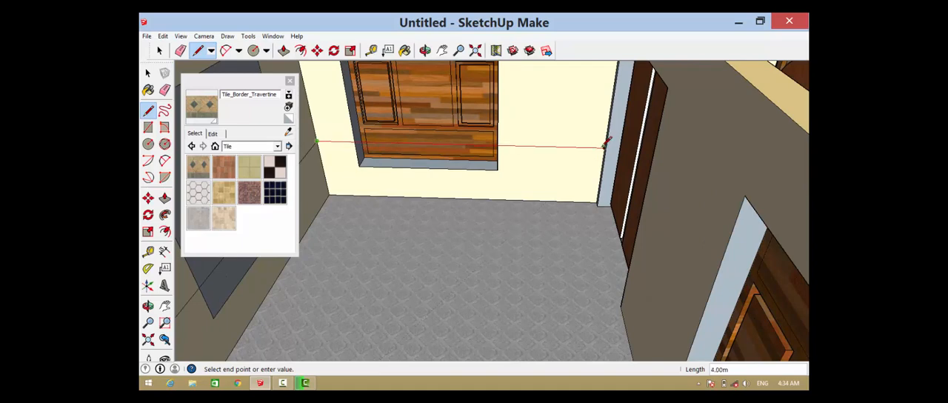
Draw horizontal lines 4.00 m across the room's end wall and 6.80 m along the hall-side wall, past its double door and window
left_click(604, 145)
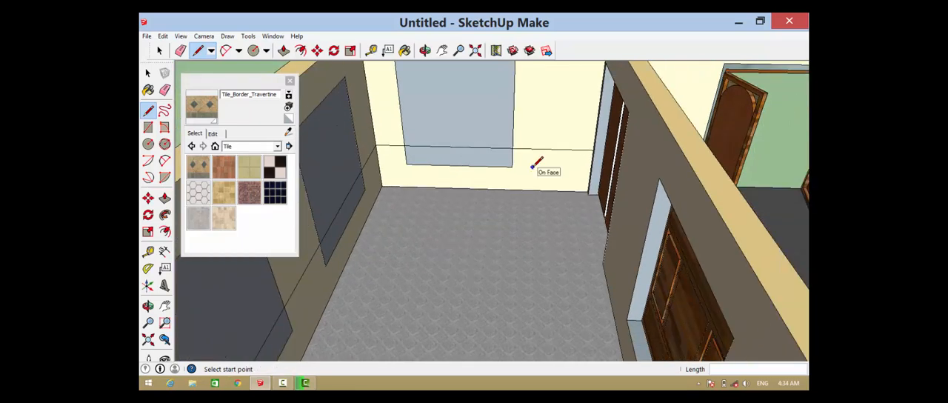
middle_click_drag(560, 178, 625, 149)
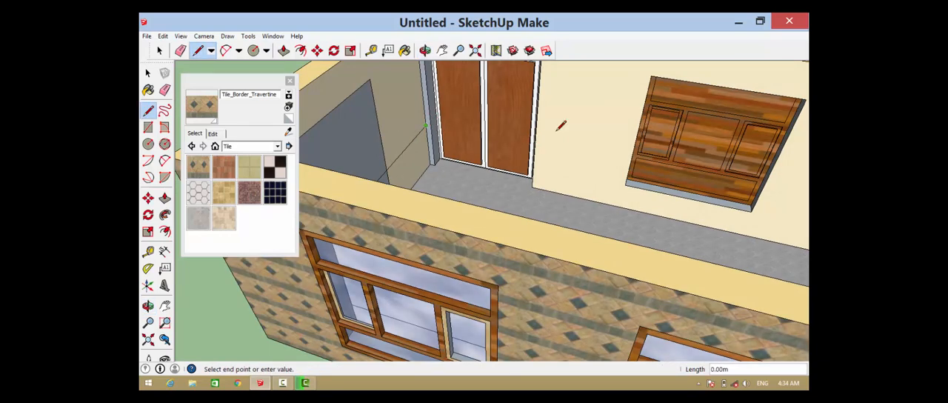
middle_click_drag(654, 157, 788, 189)
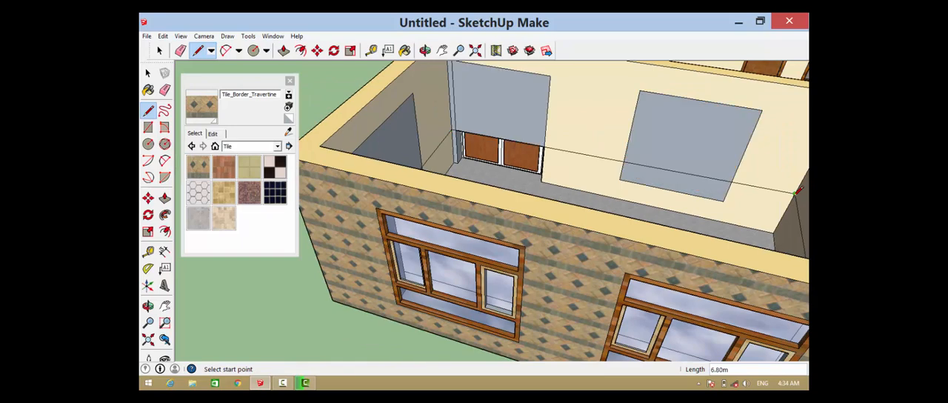
Delete the faces covering the window and the double-door opening on the grey-floored room's hall-side wall
left_click(159, 51)
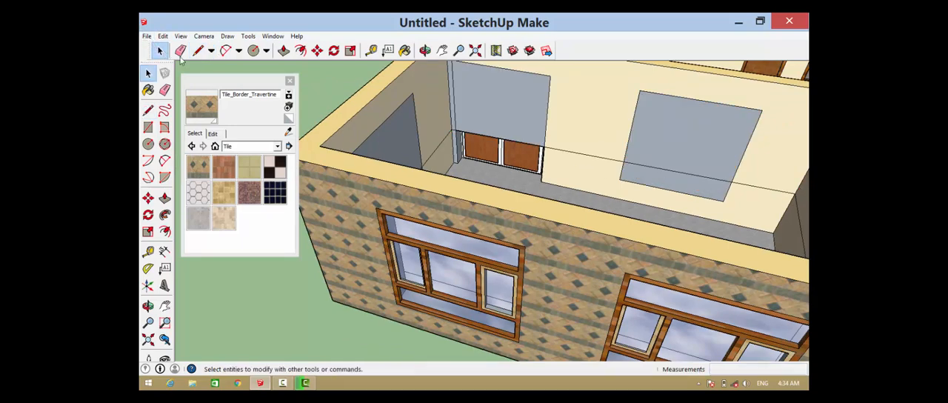
left_click(712, 138)
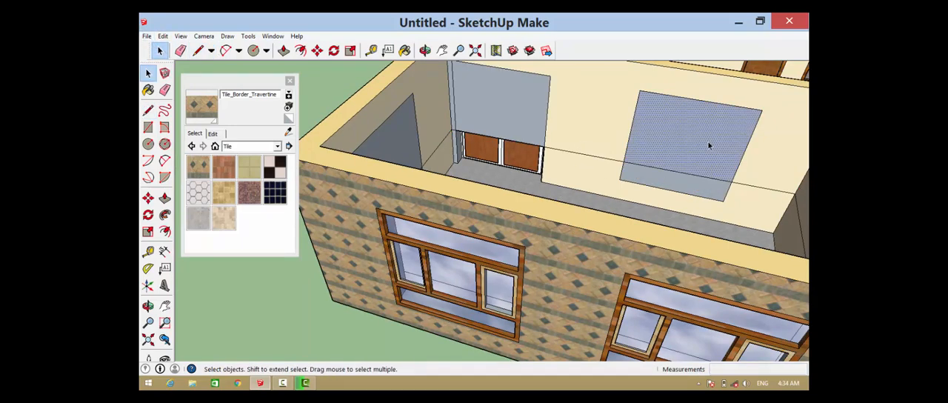
key("Delete")
left_click(651, 173)
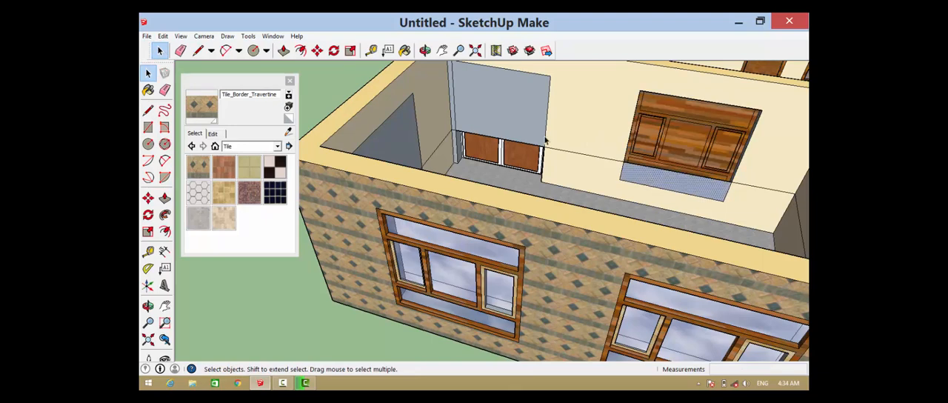
key("Delete")
left_click(518, 118)
key("Delete")
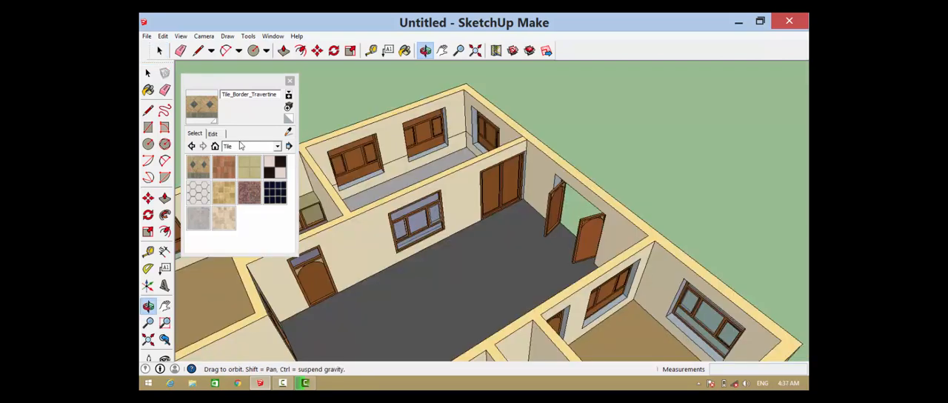
Switch the materials library from Tile to the Wood collection
left_click(250, 147)
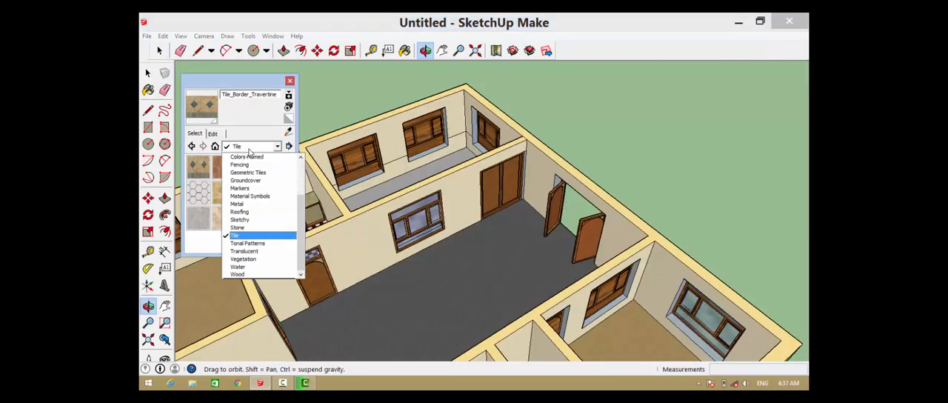
left_click(202, 174)
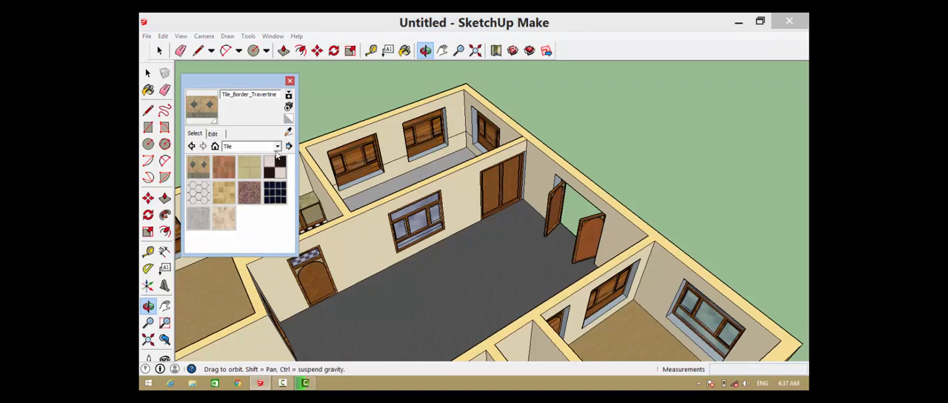
left_click(277, 147)
left_click(252, 268)
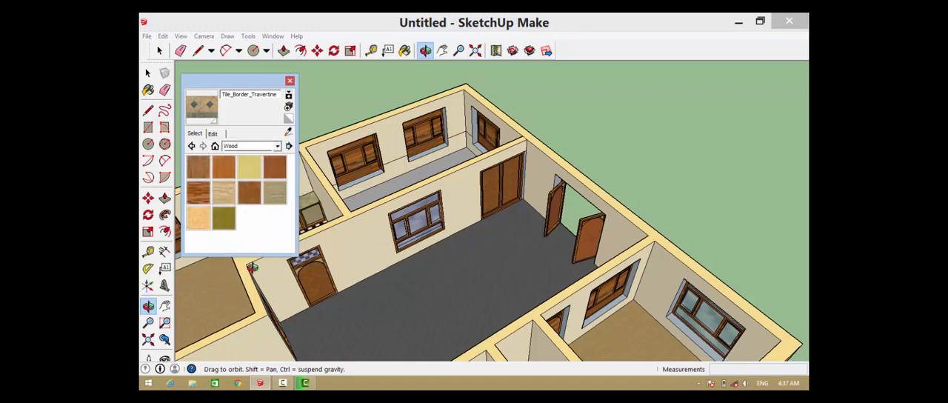
Paint the lower strip of the two-window wall with Wood_Floor_Parquet
left_click(250, 192)
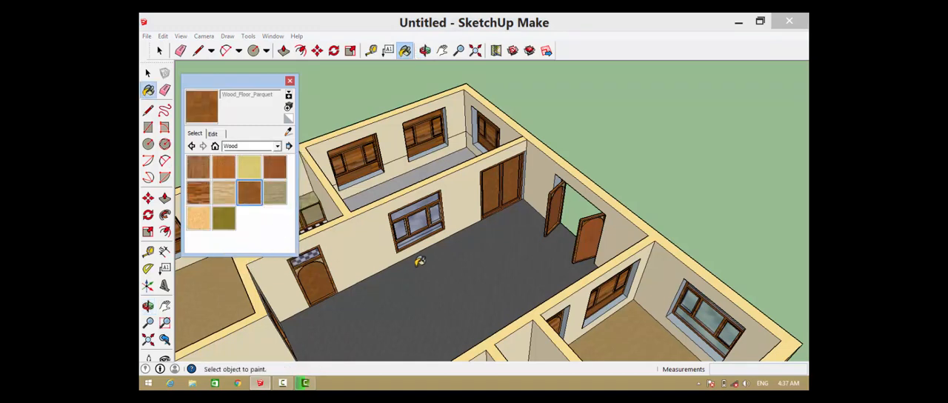
left_click(406, 166)
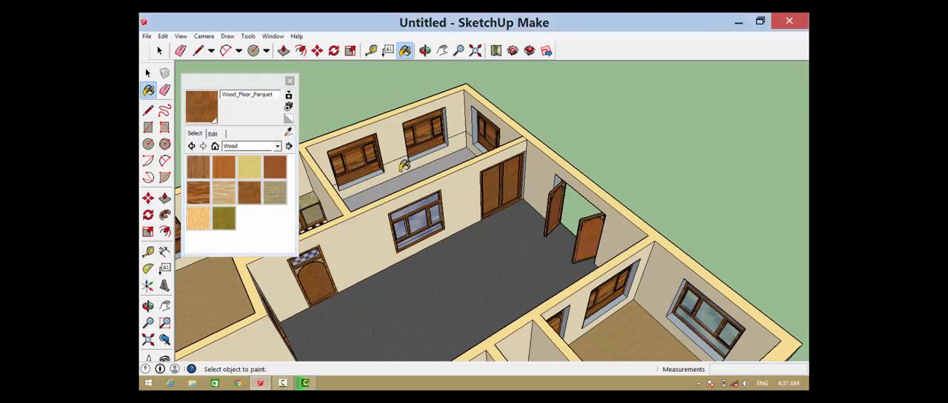
scroll(404, 162, "up", 4)
scroll(404, 160, "up", 5)
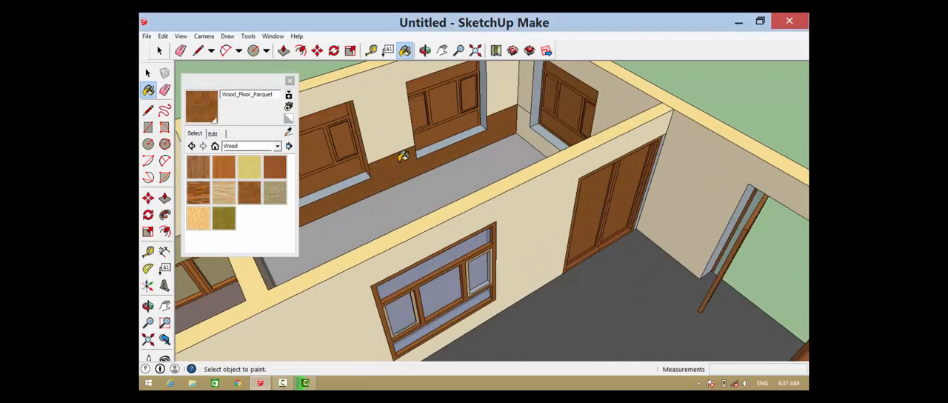
Paint the lower strips of the two-window wall and the adjoining end wall with Wood_OSB
left_click(200, 219)
left_click(382, 187)
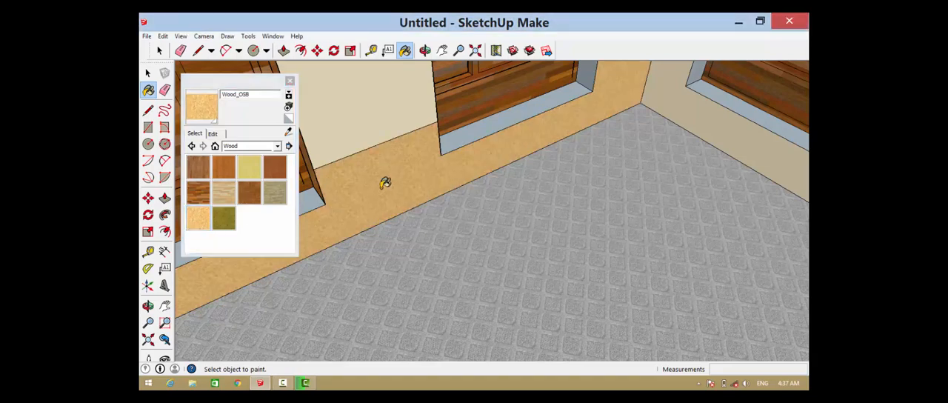
scroll(478, 219, "down", 3)
left_click(664, 151)
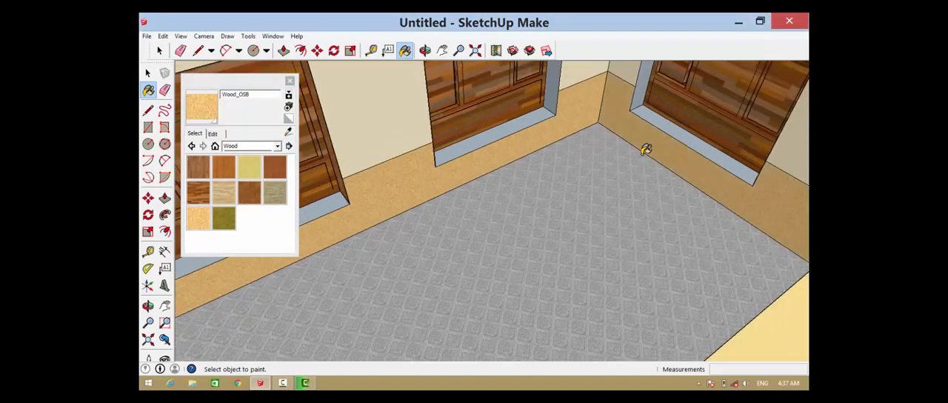
scroll(495, 170, "down", 5)
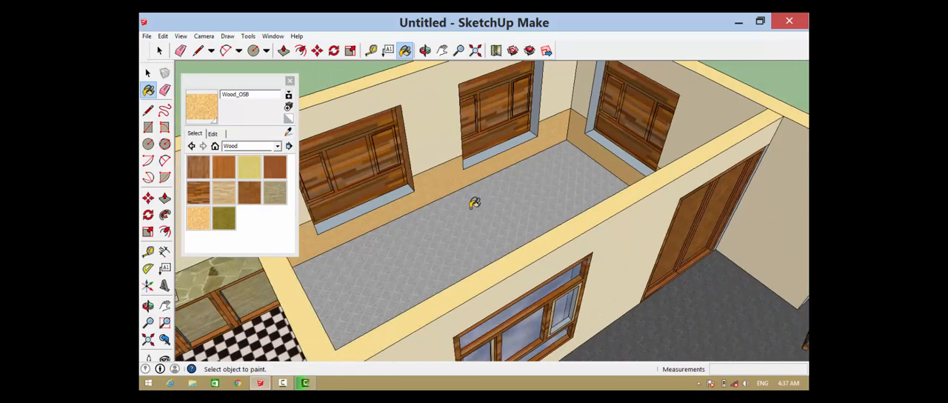
Paint the lower strips of the kitchen-side wall and the hall-side wall with Wood_OSB
mouse_move(473, 202)
middle_mouse_down()
mouse_move(471, 217)
mouse_move(333, 268)
mouse_move(545, 217)
mouse_move(214, 111)
middle_mouse_up()
left_click(438, 124)
scroll(362, 244, "up", 4)
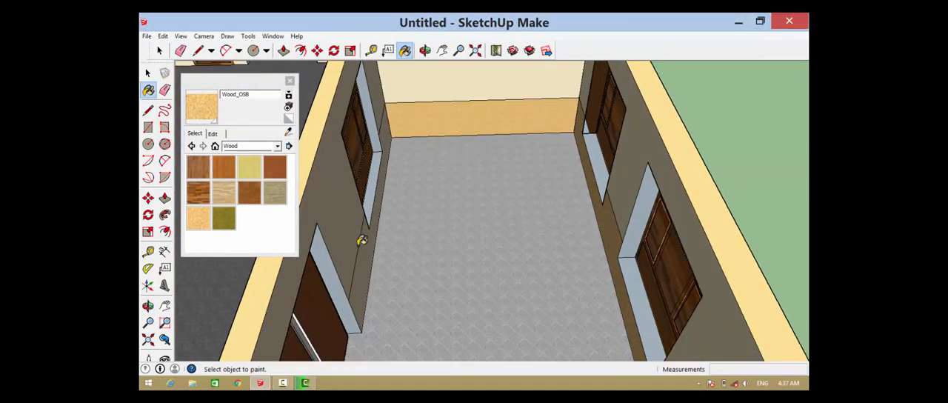
scroll(402, 117, "down", 4)
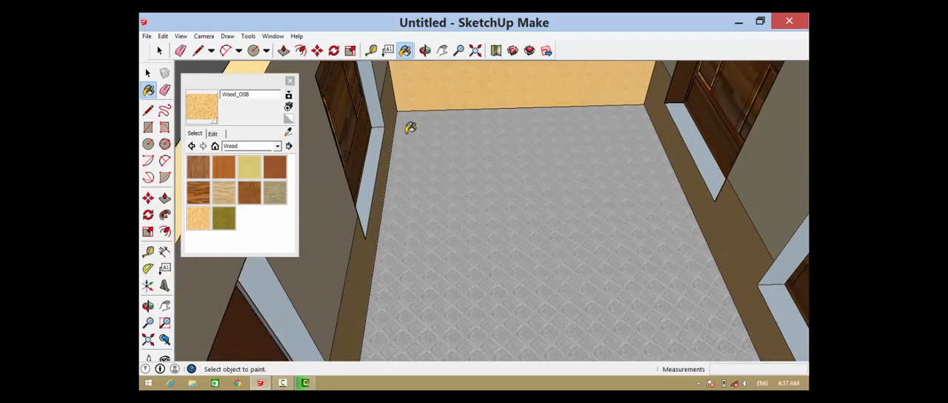
scroll(424, 184, "down", 3)
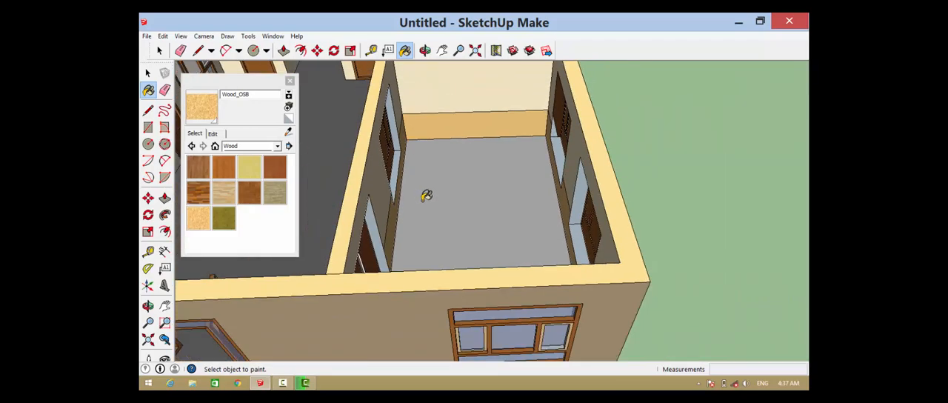
Paint the small lower strip on the jamb beside the room's double door with Wood_OSB
middle_click_drag(426, 195, 443, 78)
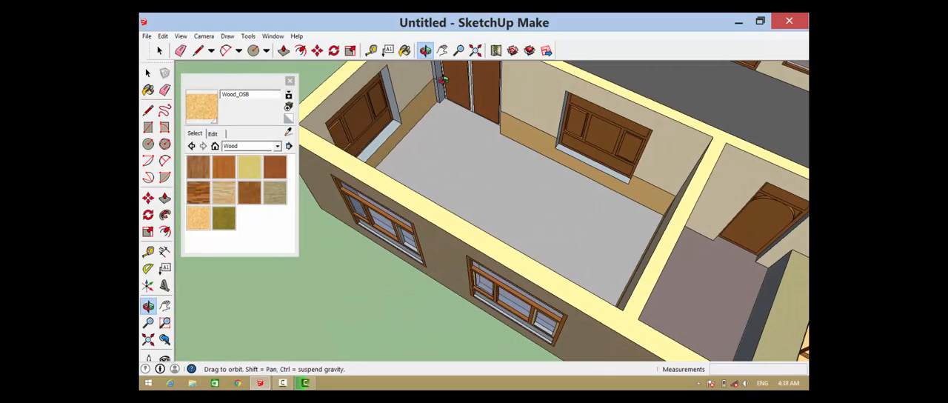
scroll(443, 78, "up", 5)
left_click(206, 112)
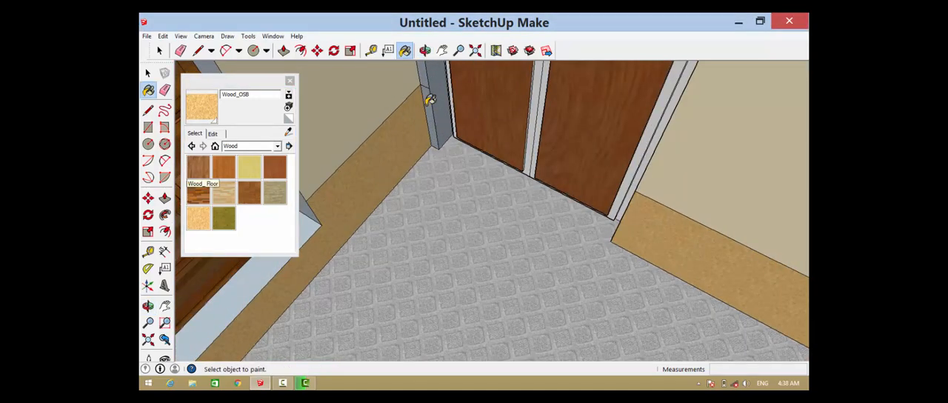
scroll(444, 160, "down", 6)
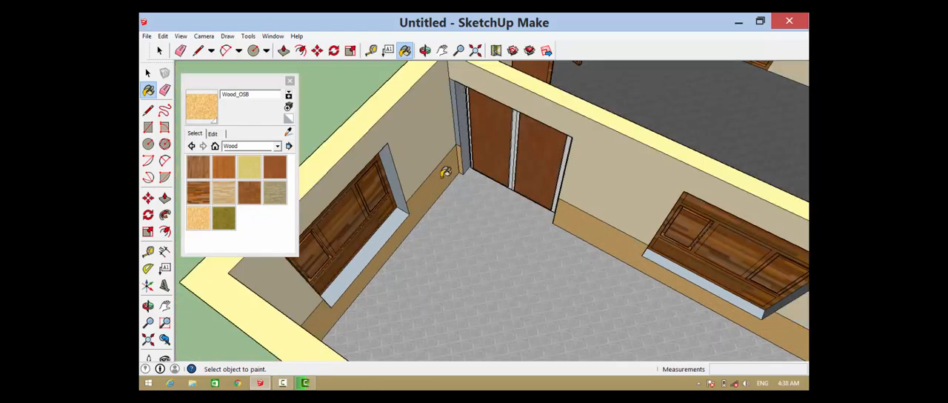
scroll(445, 172, "down", 5)
Examine the whole house from the front, above and the side, checking the exterior tiling and the finished rooms
middle_click_drag(487, 176, 457, 157)
scroll(420, 178, "down", 4)
scroll(457, 156, "up", 3)
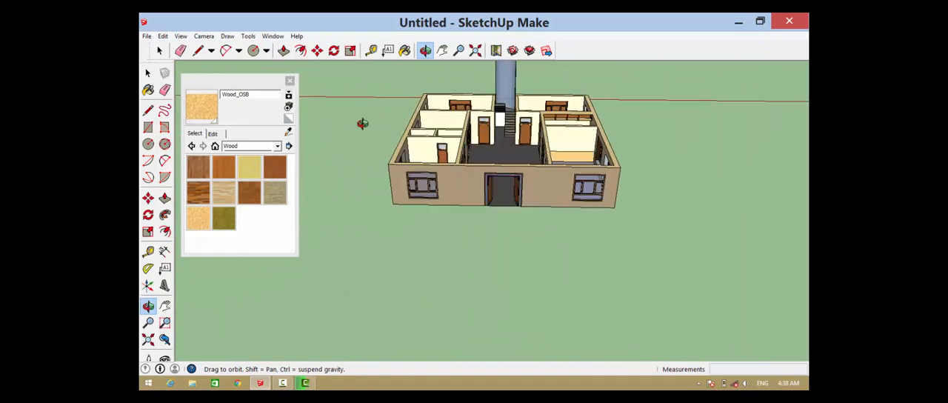
left_click(161, 51)
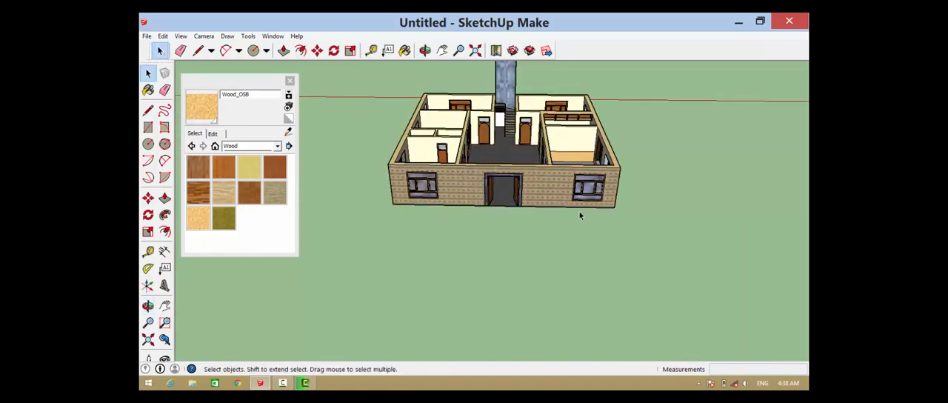
scroll(661, 157, "up", 5)
scroll(653, 166, "down", 5)
middle_click_drag(652, 165, 644, 127)
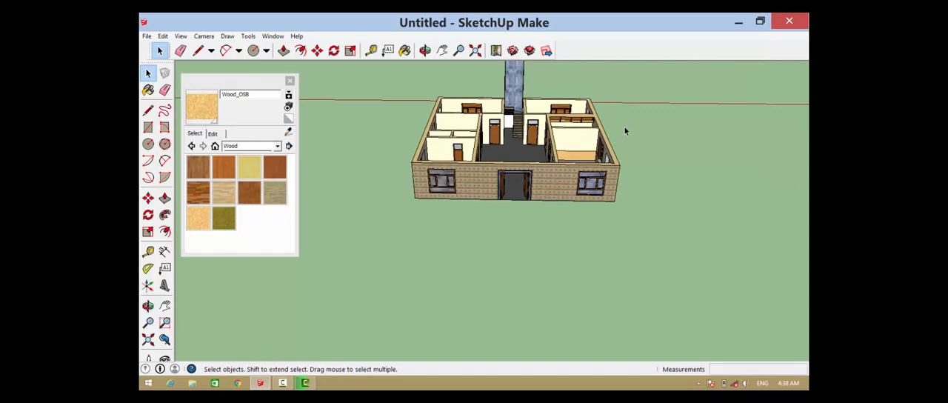
scroll(624, 176, "down", 4)
scroll(557, 111, "up", 2)
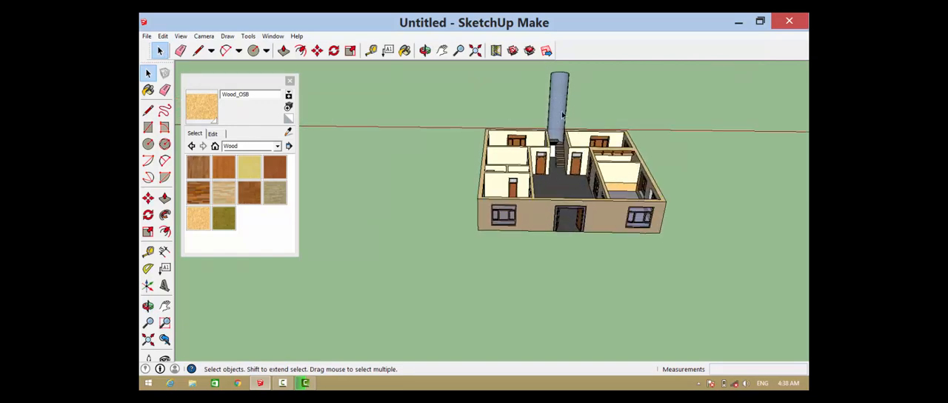
middle_click_drag(562, 115, 591, 101)
scroll(593, 99, "up", 3)
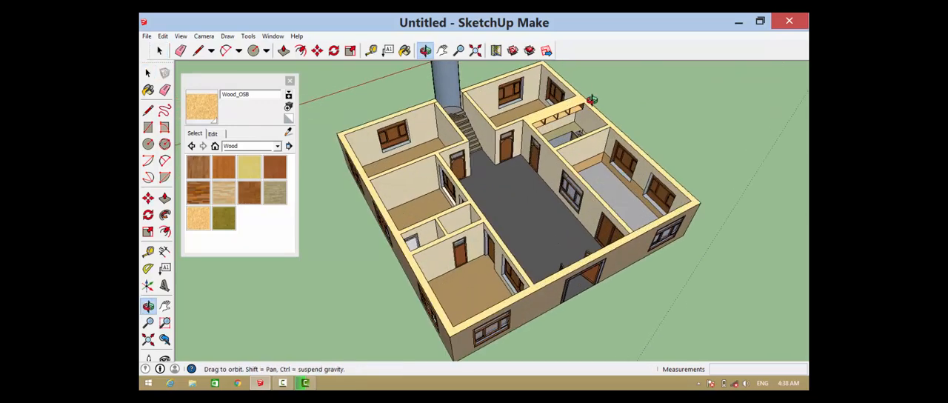
scroll(593, 99, "up", 1)
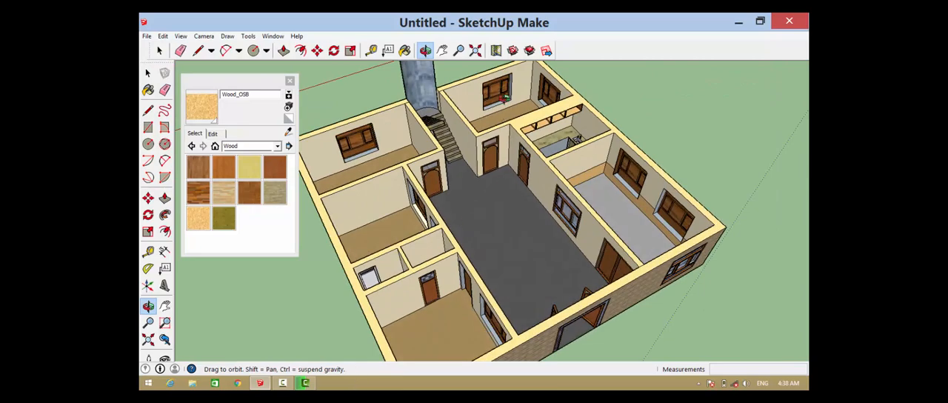
scroll(504, 96, "up", 5)
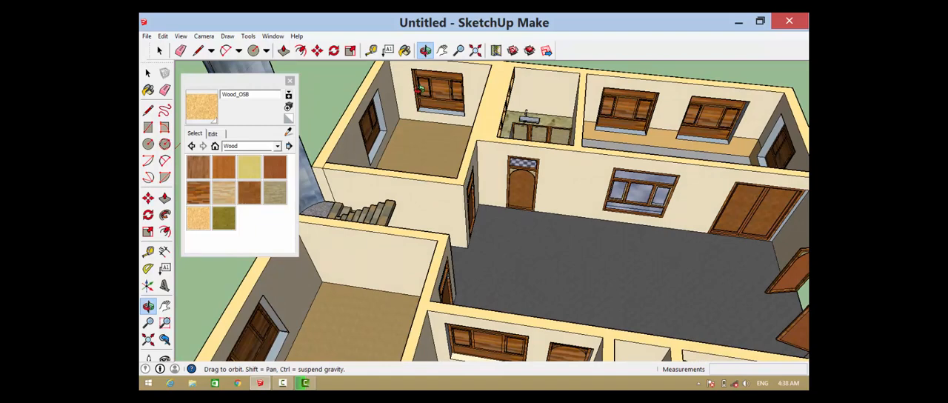
scroll(406, 130, "down", 5)
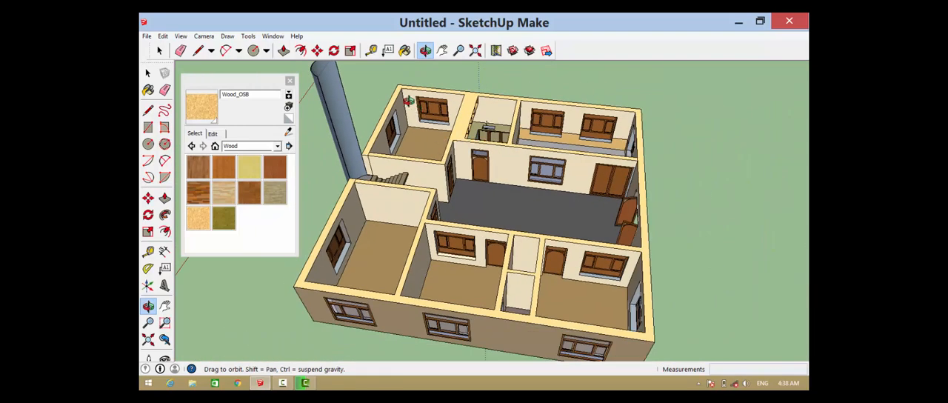
Insert the Couch from the Components Sampler on the open ground outside the house's main entrance
left_click(273, 36)
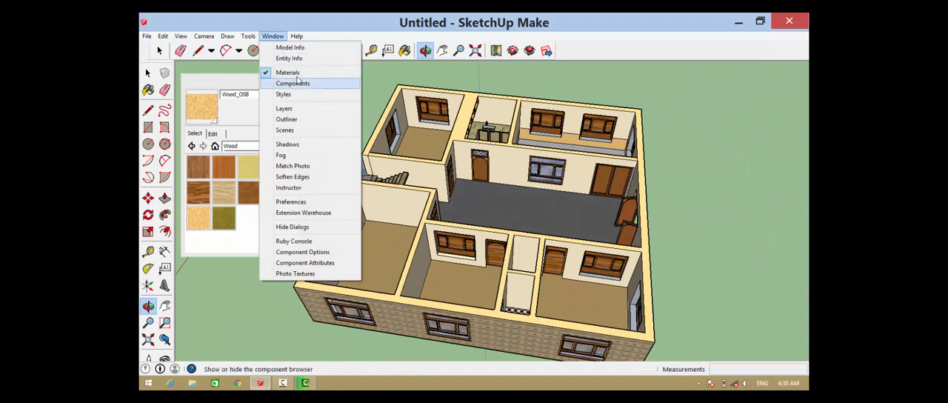
left_click(320, 85)
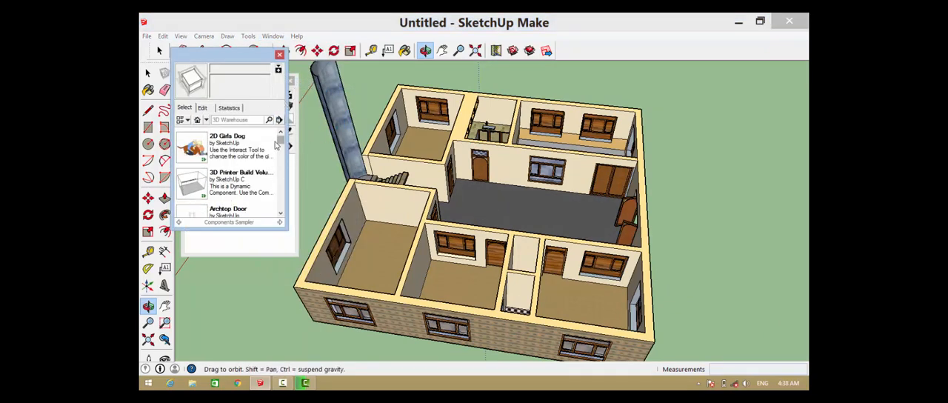
left_click_drag(280, 143, 274, 158)
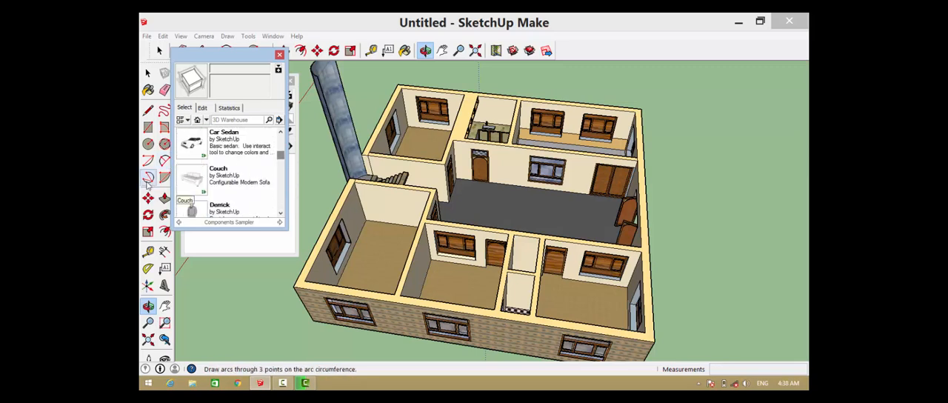
left_click(201, 180)
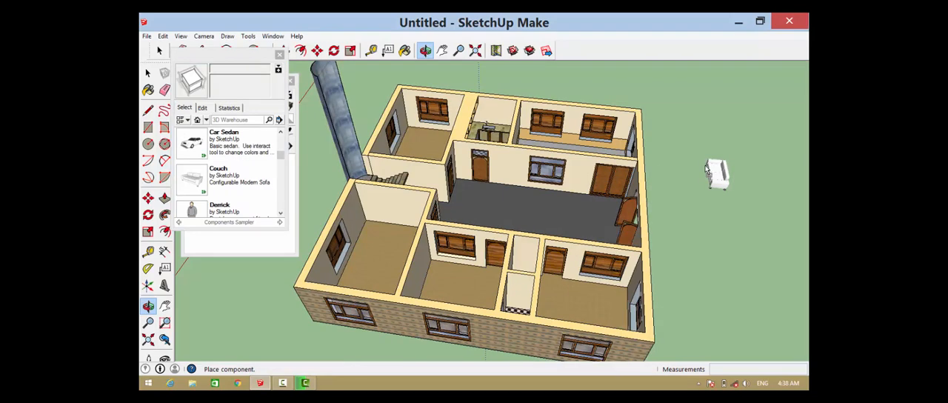
left_click(707, 169)
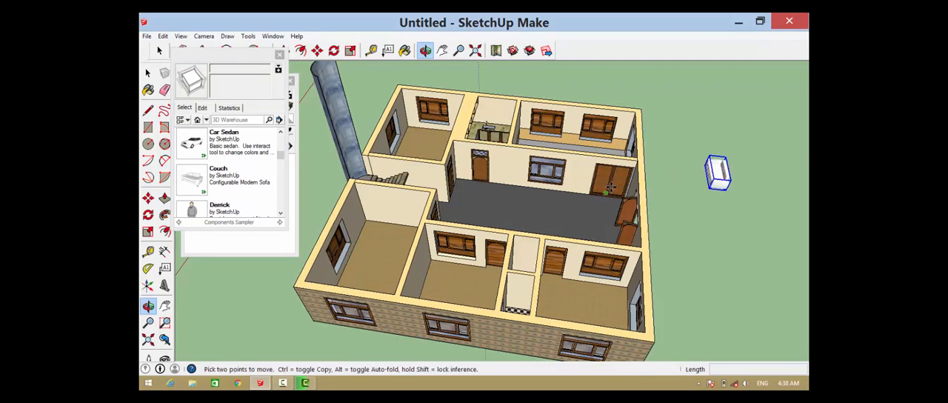
Copy the couch about 6.03 m away on the open ground outside the house
key("q")
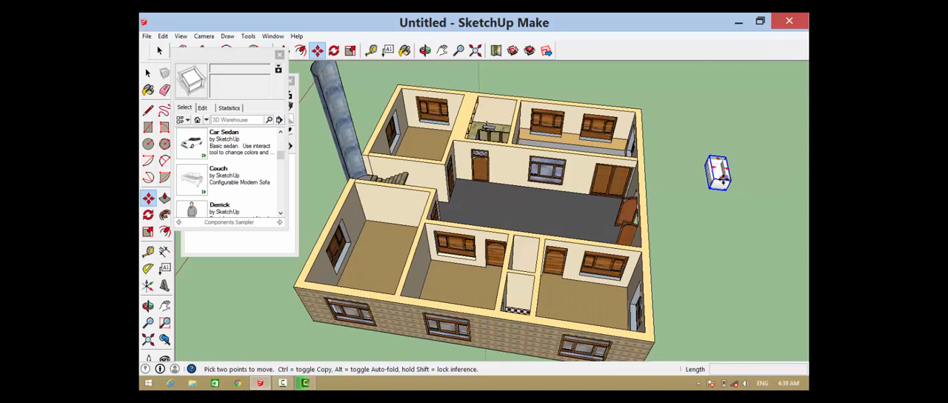
left_click(718, 172)
key("ctrl")
left_click(705, 111)
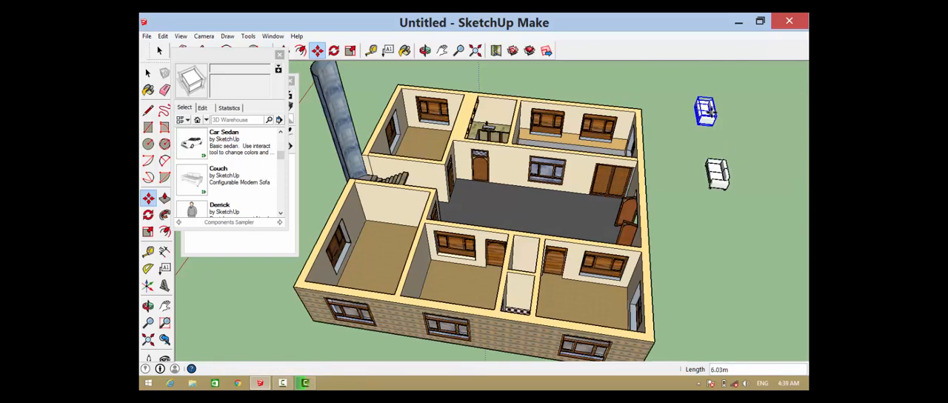
Rotate the copied couch 180 degrees on the ground plane
scroll(562, 89, "up", 3)
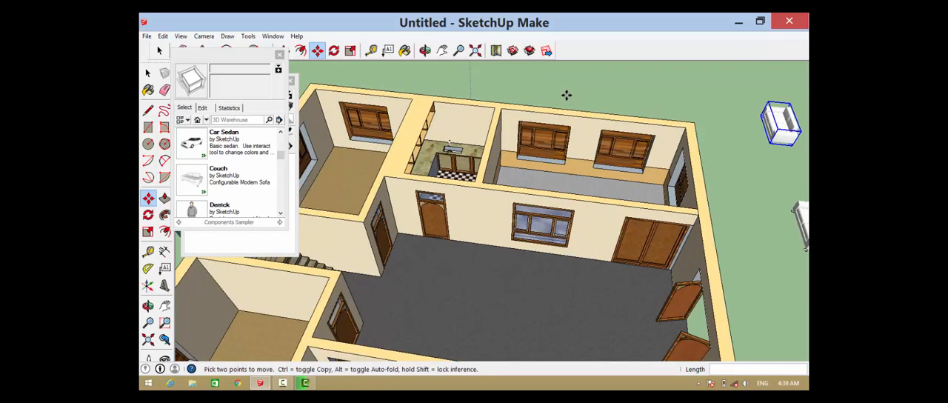
middle_click_drag(567, 100, 452, 135)
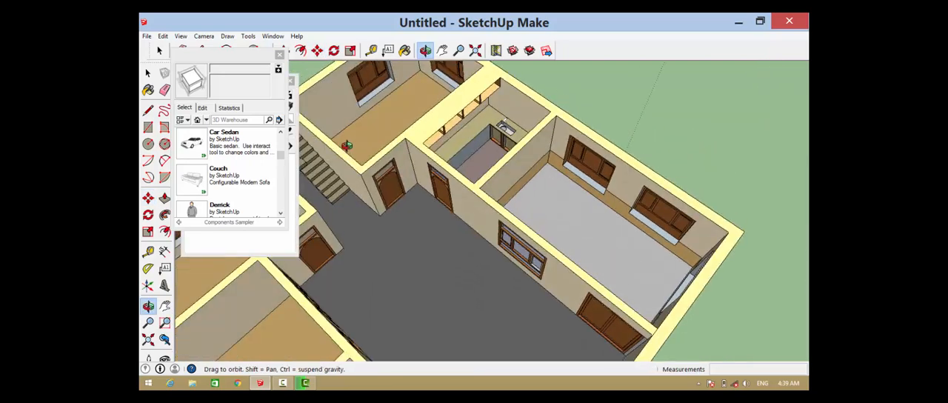
scroll(453, 135, "down", 5)
scroll(611, 199, "up", 4)
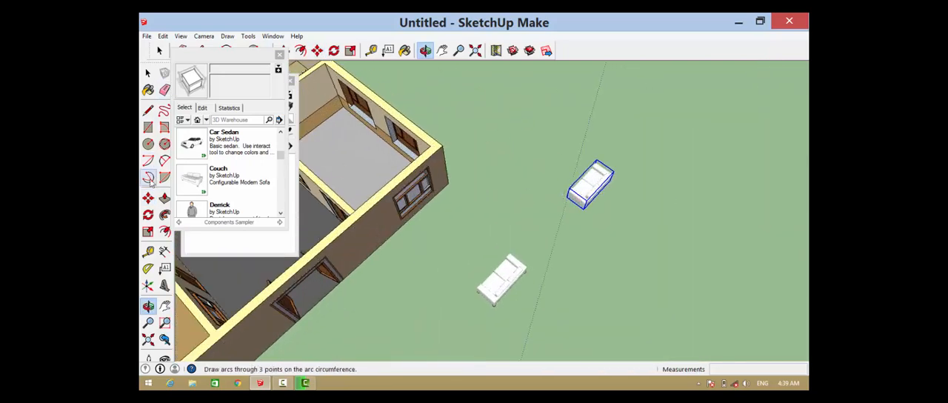
left_click(148, 214)
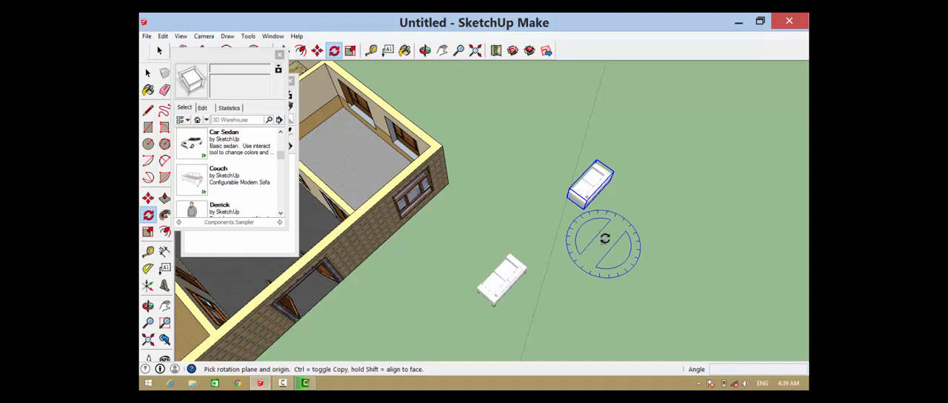
left_click_drag(604, 238, 624, 219)
left_click(626, 216)
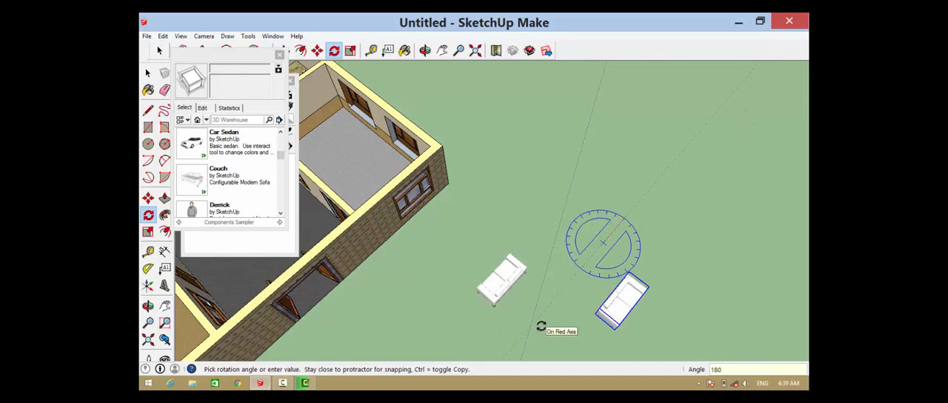
left_click(542, 324)
Stretch the rotated couch lengthwise into a three-seater
middle_click_drag(613, 307, 624, 293)
scroll(625, 292, "up", 3)
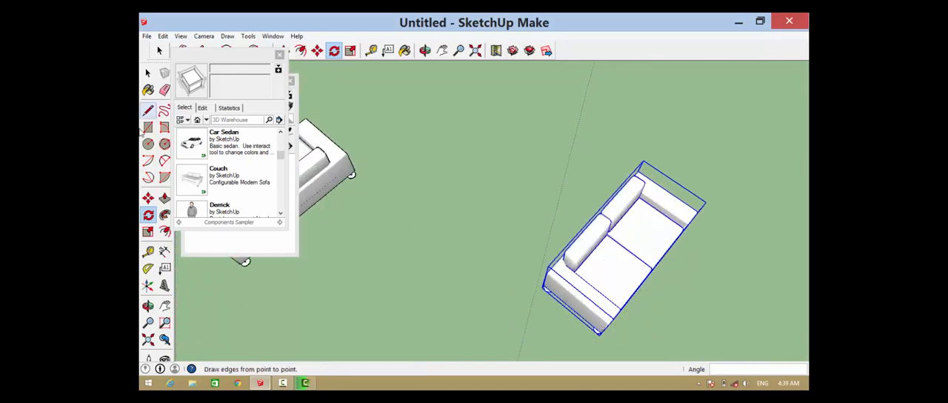
left_click(148, 231)
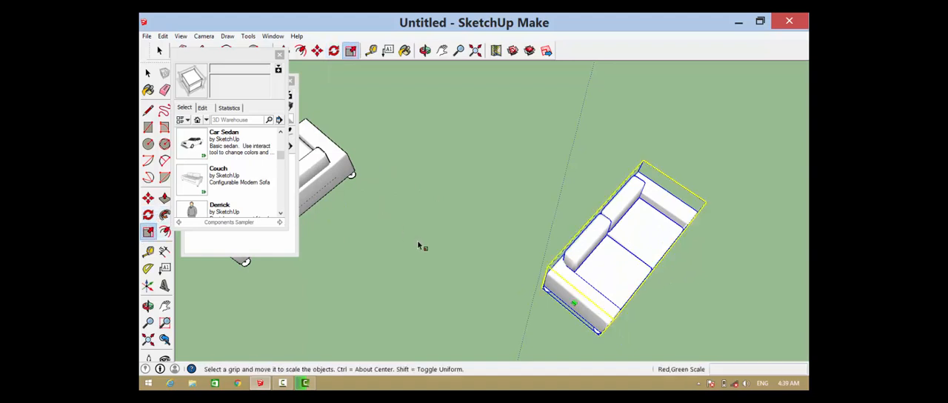
left_click_drag(573, 300, 540, 343)
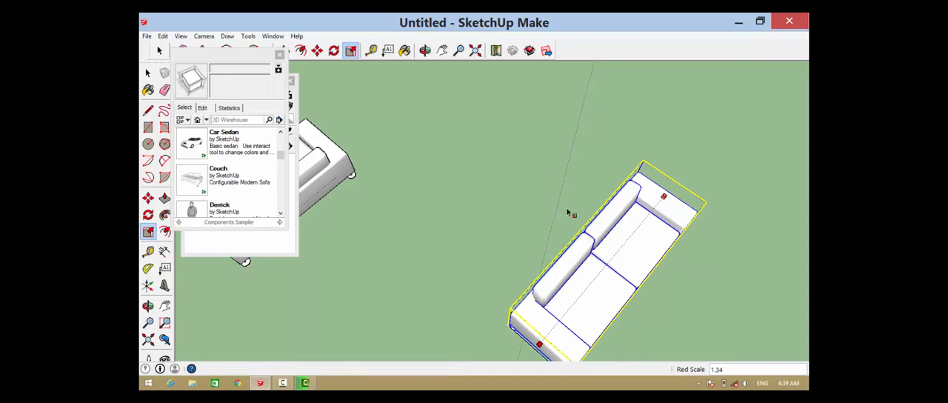
scroll(568, 207, "down", 3)
scroll(601, 212, "up", 1)
scroll(603, 234, "up", 3)
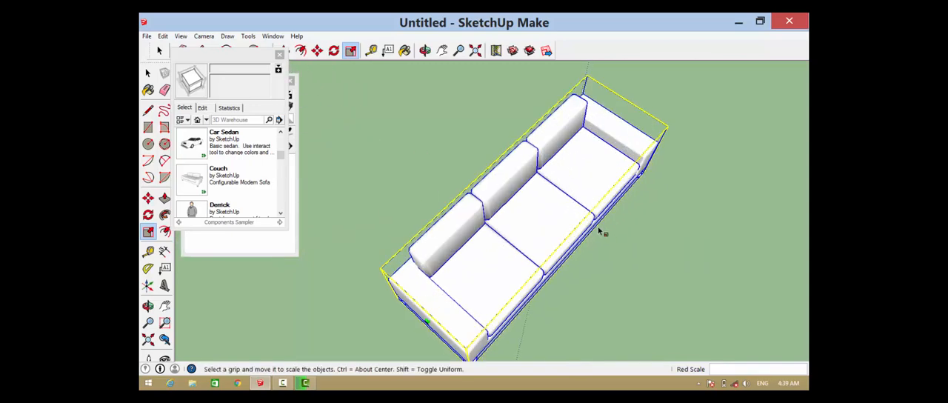
Copy the three-seat couch into the wood-panelled room, placing it against the end wall about 15.91 m away
key("m")
scroll(530, 118, "up", 2)
scroll(558, 150, "down", 3)
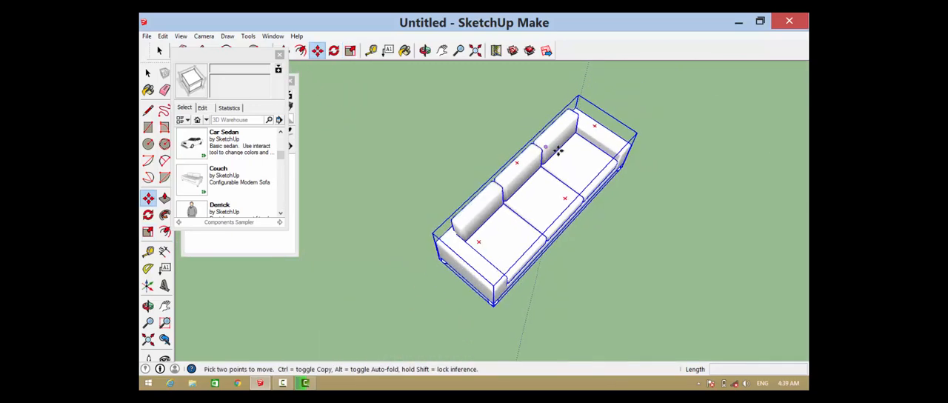
scroll(470, 240, "up", 3)
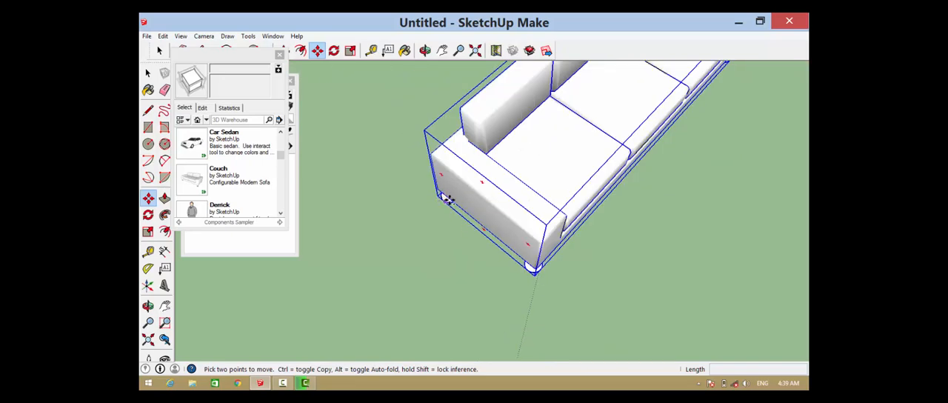
key("ctrl")
left_click(448, 200)
scroll(514, 186, "down", 6)
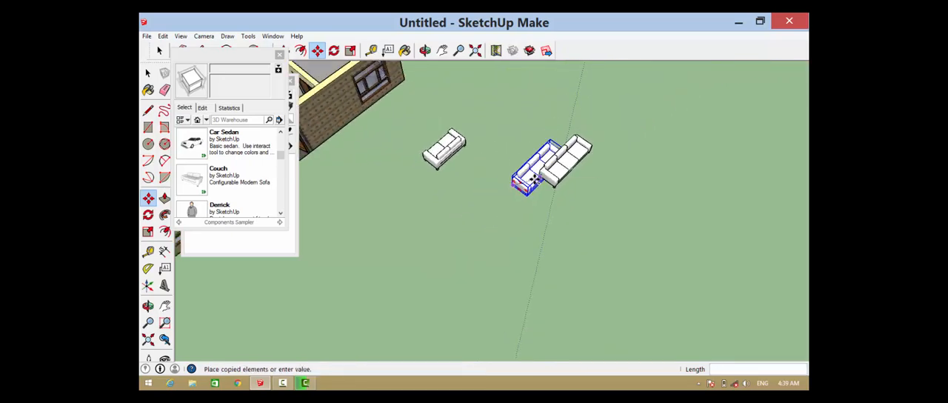
scroll(534, 179, "down", 4)
scroll(414, 97, "up", 3)
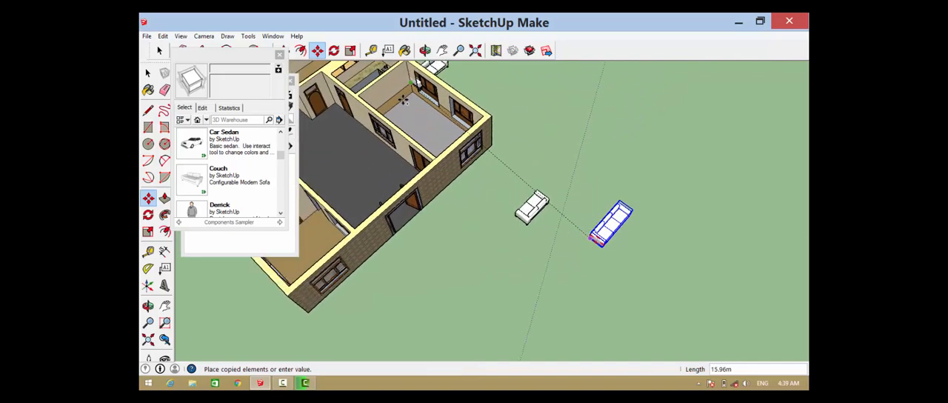
scroll(404, 100, "up", 5)
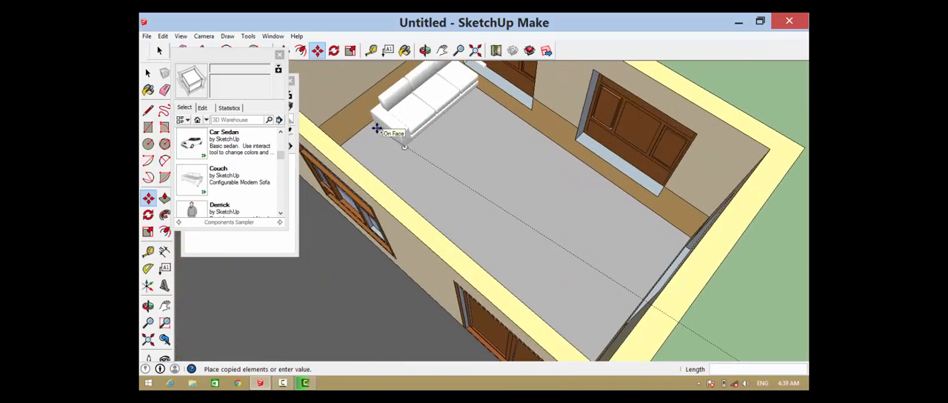
key("o")
left_click_drag(376, 127, 474, 92)
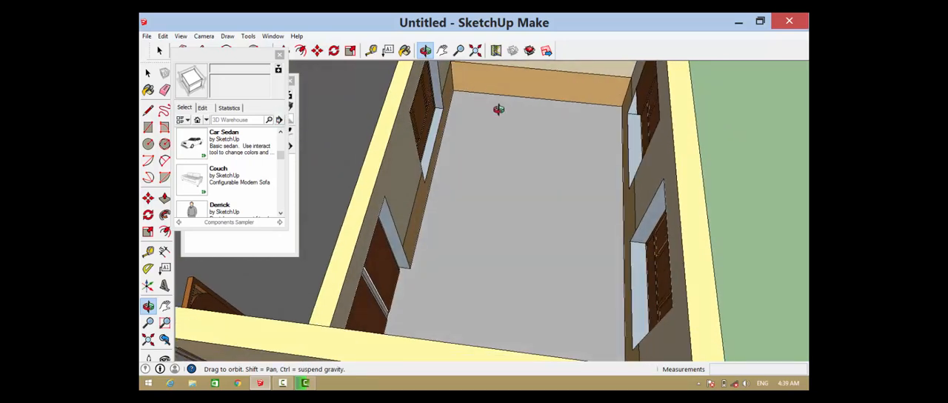
scroll(470, 100, "up", 3)
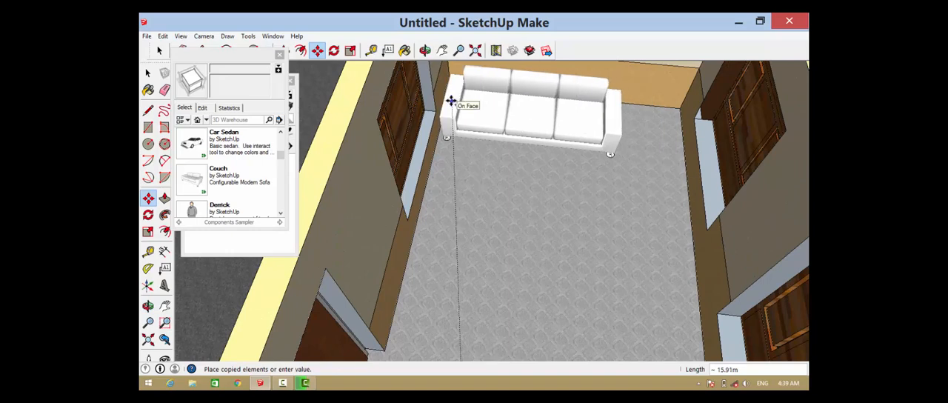
left_click(482, 103)
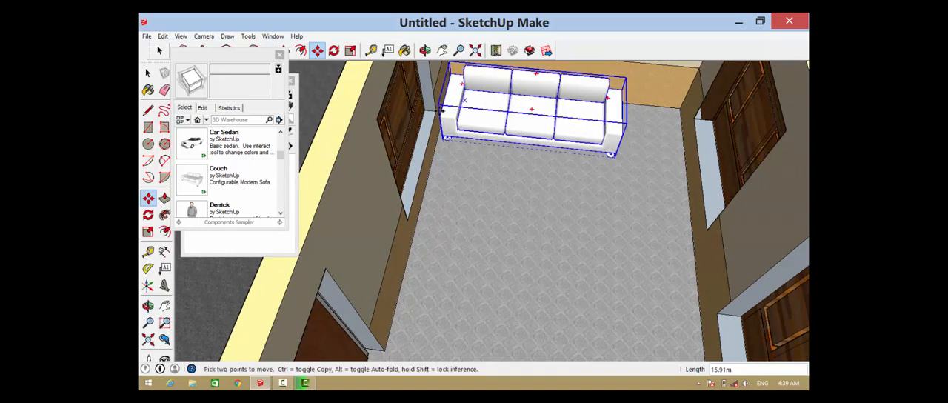
Stretch the couch in the panelled room lengthwise by about 1.36 into a four-seater spanning the end wall
left_click(149, 232)
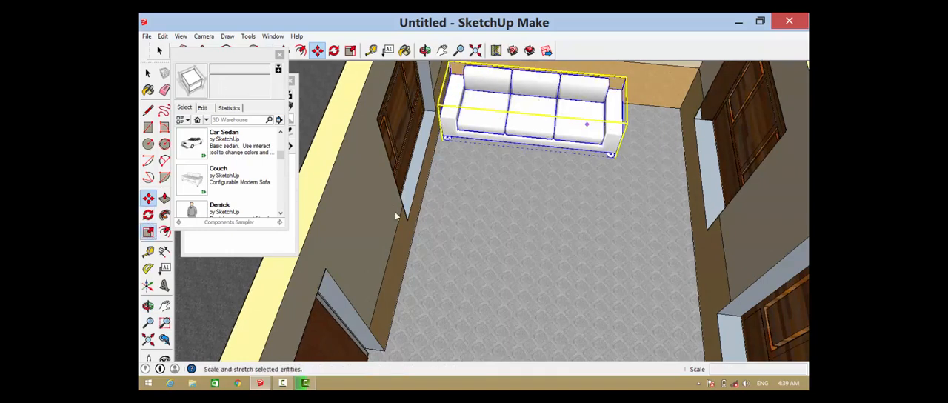
scroll(671, 134, "up", 2)
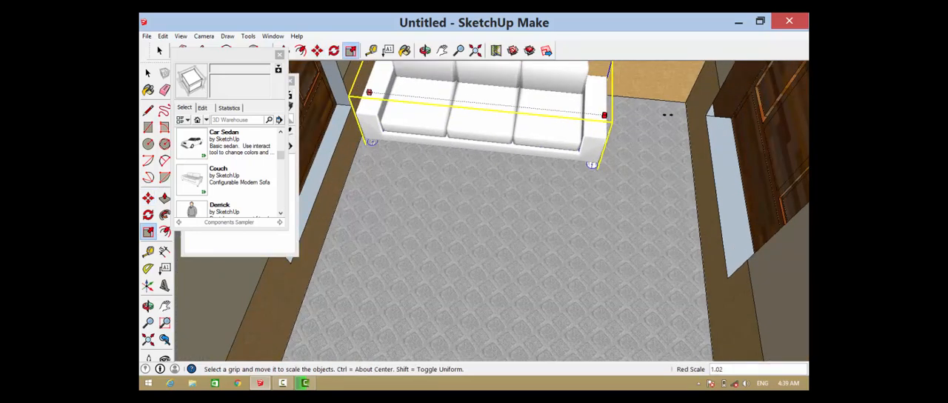
left_click_drag(667, 115, 697, 115)
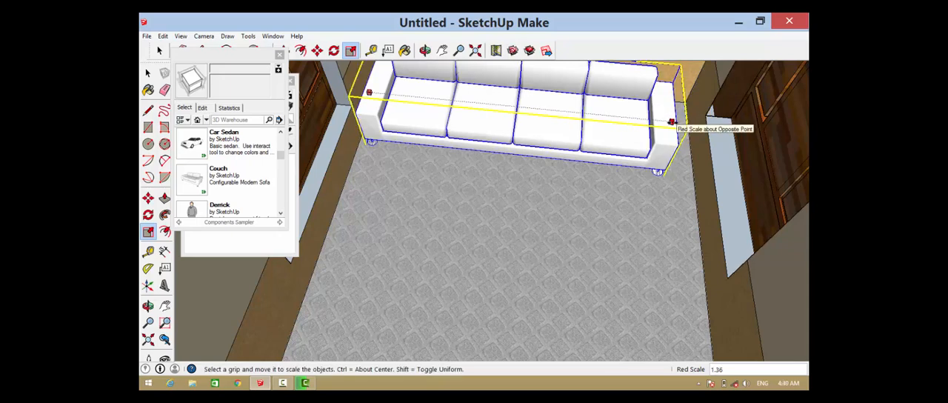
left_click_drag(675, 122, 698, 121)
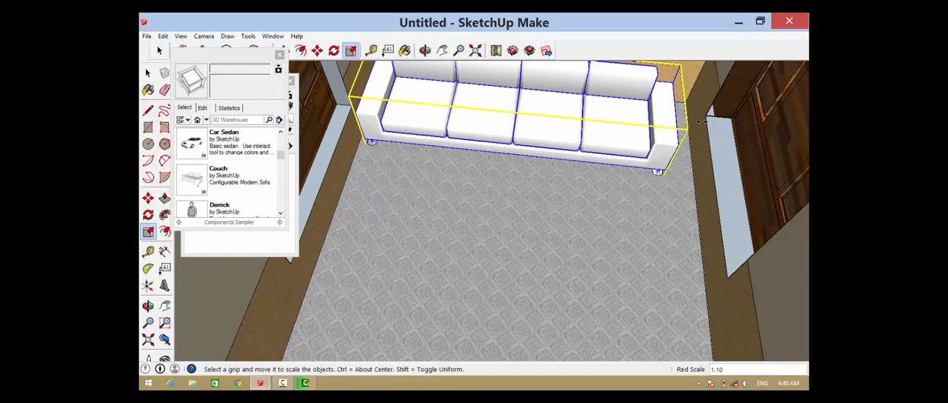
Shift the four-seat couch slightly along the end wall to centre it between the side walls
key("m")
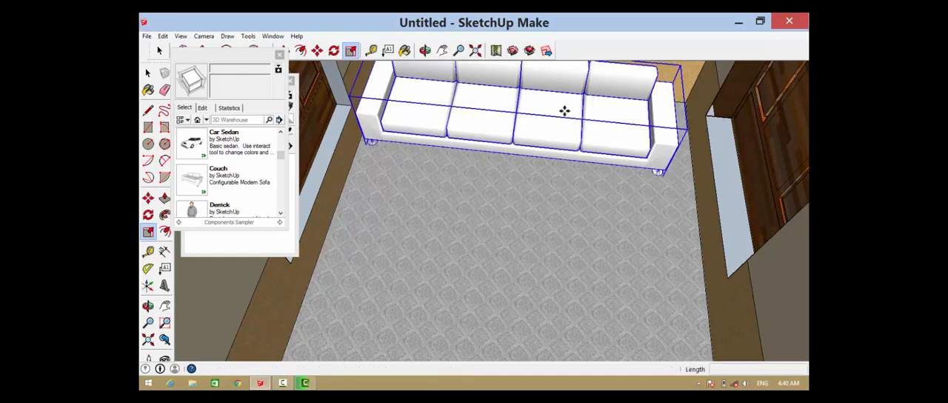
left_click_drag(569, 112, 576, 116)
scroll(581, 124, "down", 4)
scroll(584, 126, "down", 8)
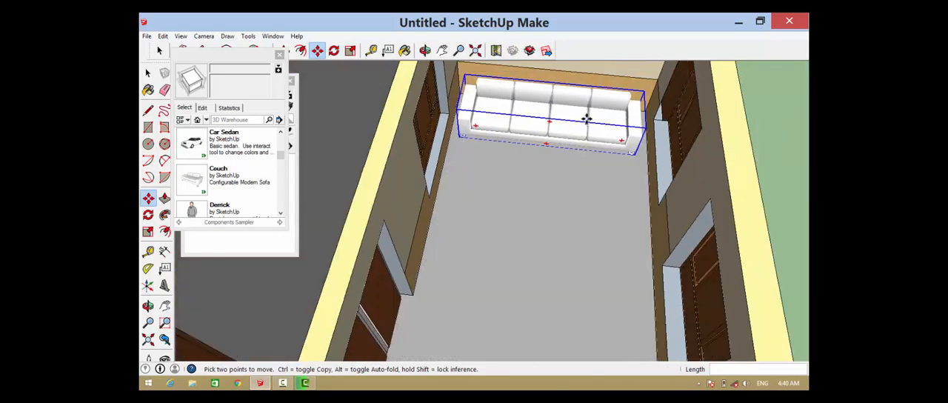
Rotate the three-seat couch outside the house 90 degrees on the ground plane
scroll(606, 234, "down", 3)
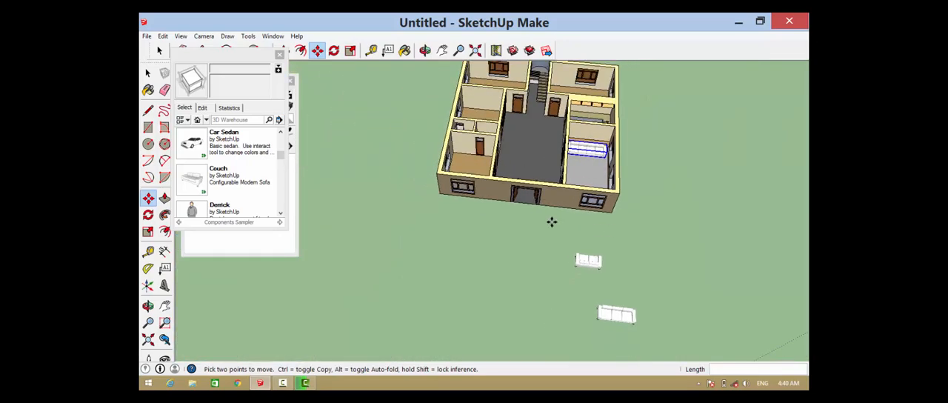
key("space")
scroll(560, 245, "down", 2)
scroll(571, 284, "up", 4)
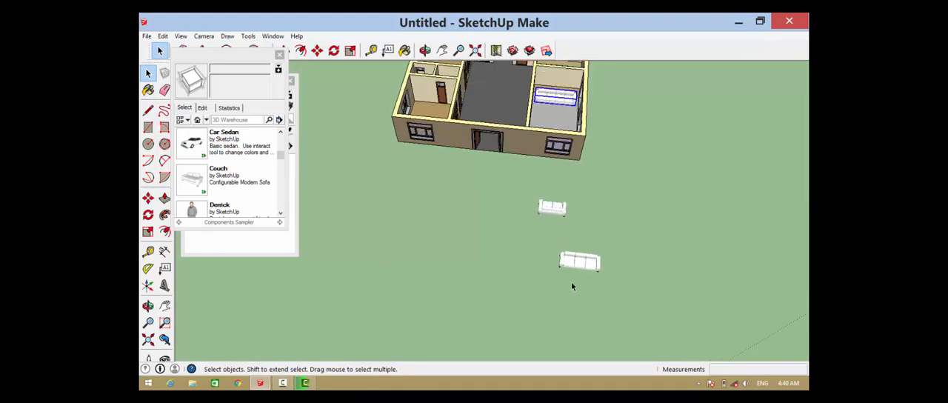
left_click_drag(500, 318, 501, 318)
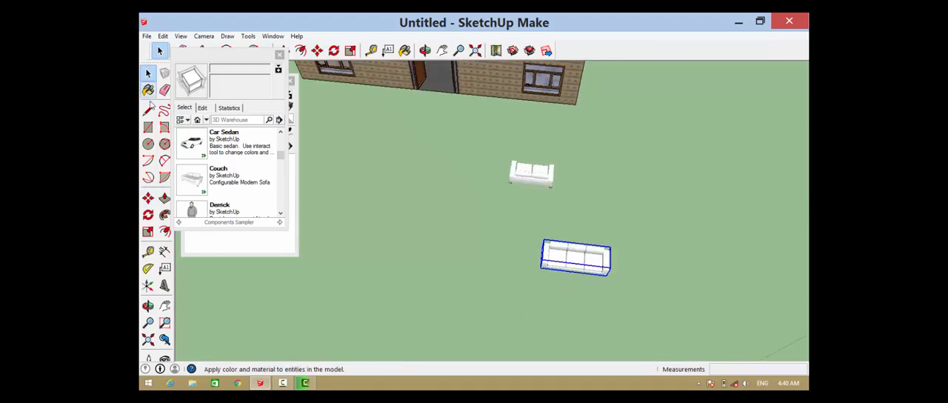
left_click(149, 215)
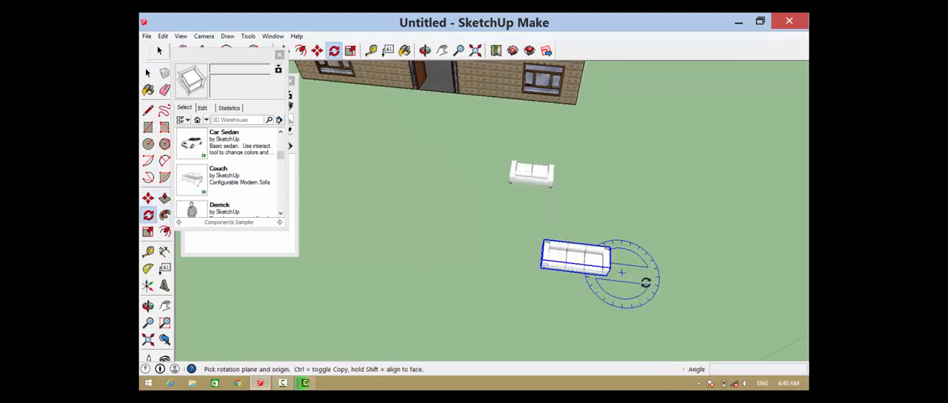
left_click(730, 289)
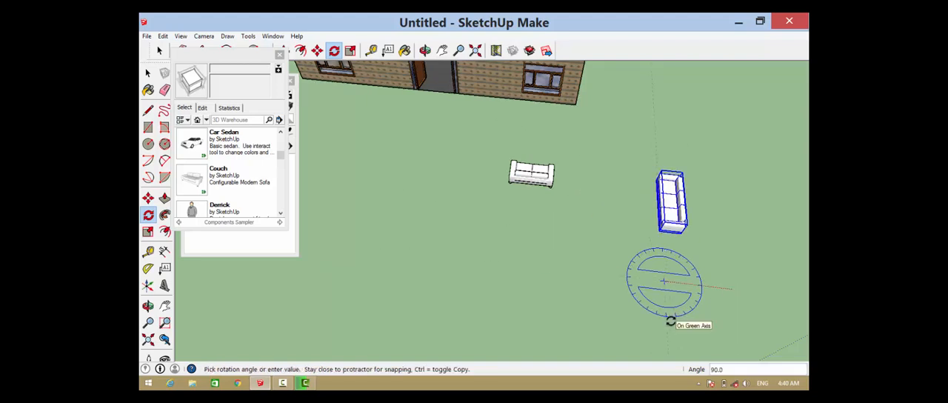
left_click(670, 321)
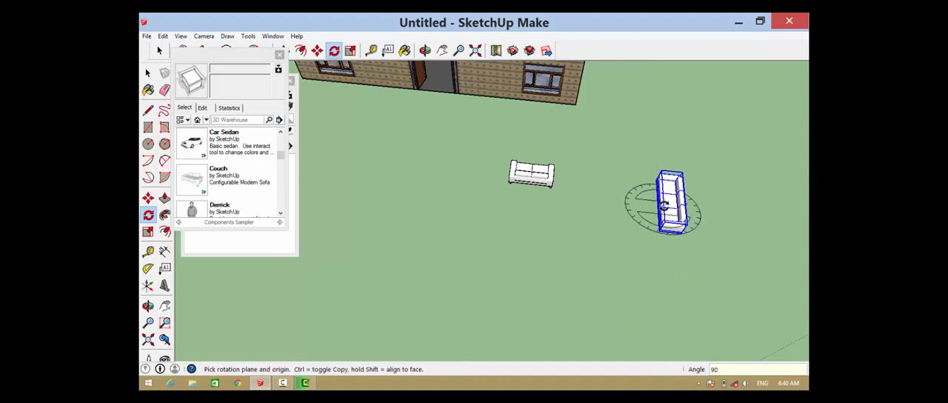
Copy the rotated three-seat couch onto the ground just outside the panelled room's exterior side wall
scroll(665, 206, "up", 2)
key("m")
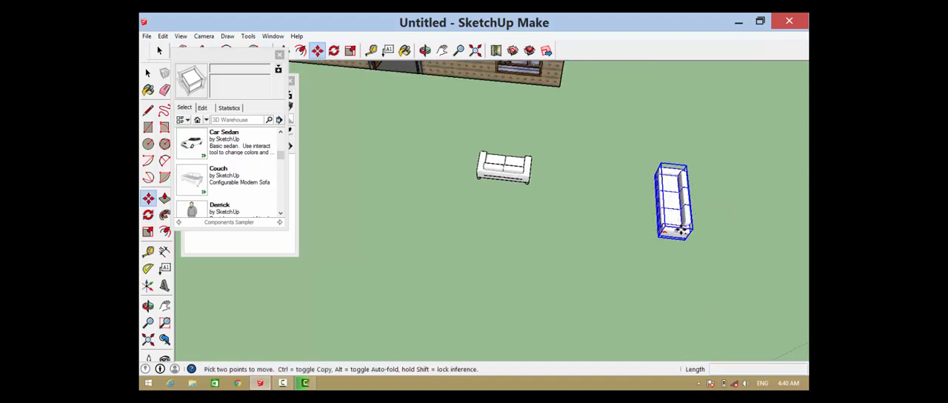
key("ctrl")
left_click(677, 228)
scroll(629, 194, "down", 2)
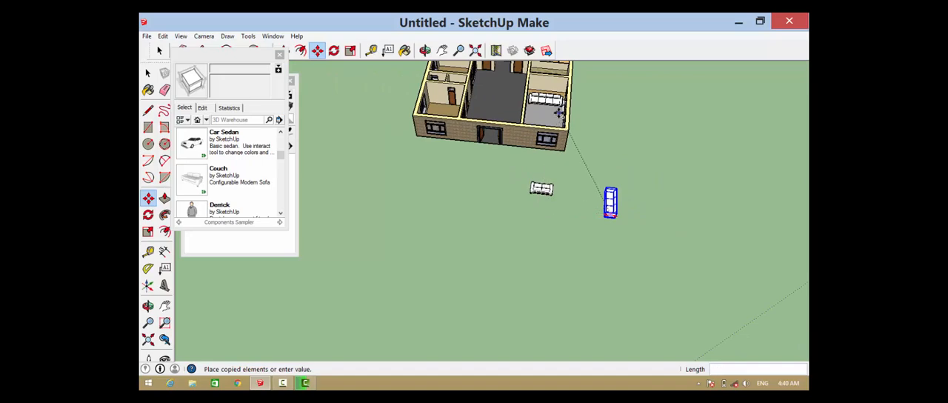
scroll(559, 112, "up", 6)
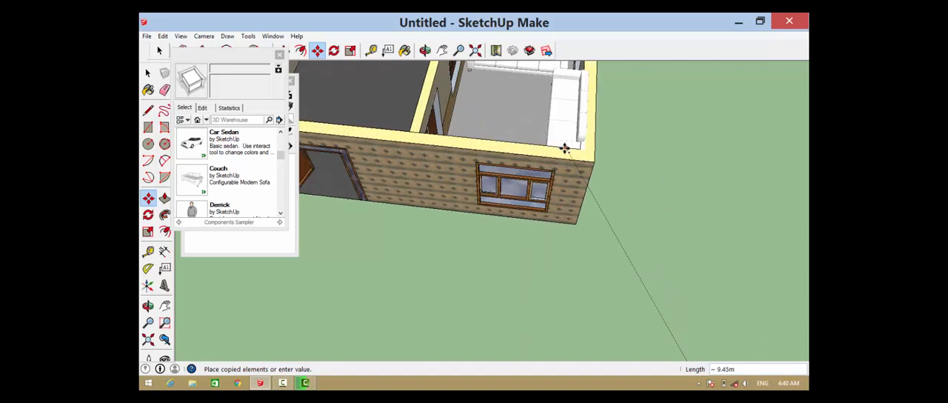
scroll(564, 148, "up", 1)
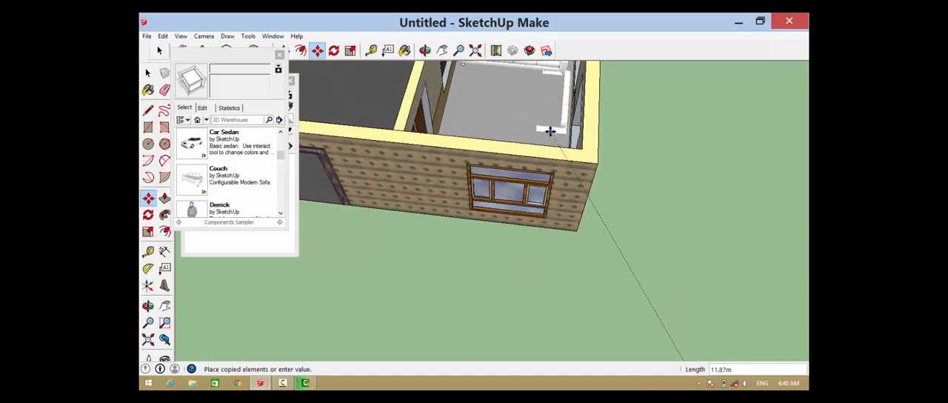
left_click(680, 182)
Copy the three-seat couch about 3.96 m into the panelled room, along the exterior side wall beside the end-wall couch
key("o")
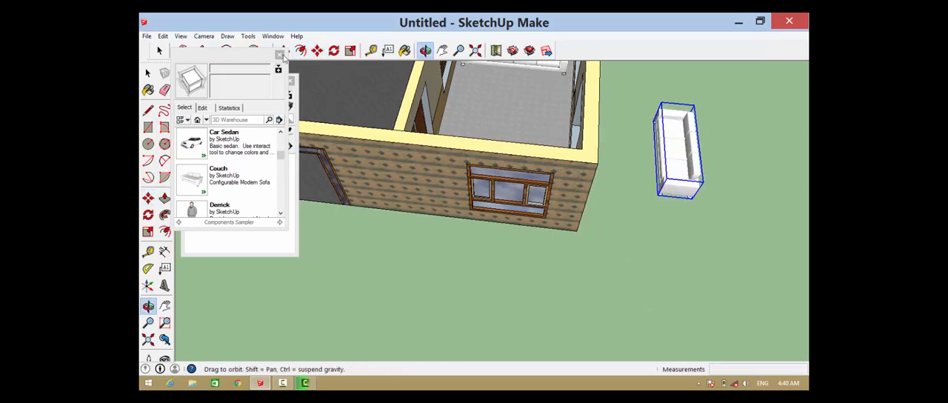
left_click_drag(523, 120, 503, 163)
scroll(523, 85, "up", 9)
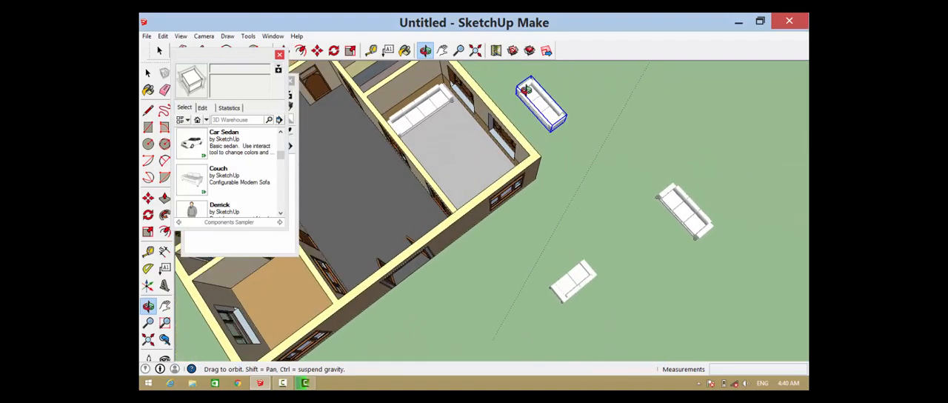
scroll(511, 131, "down", 3)
left_click_drag(663, 179, 436, 137)
scroll(441, 222, "up", 6)
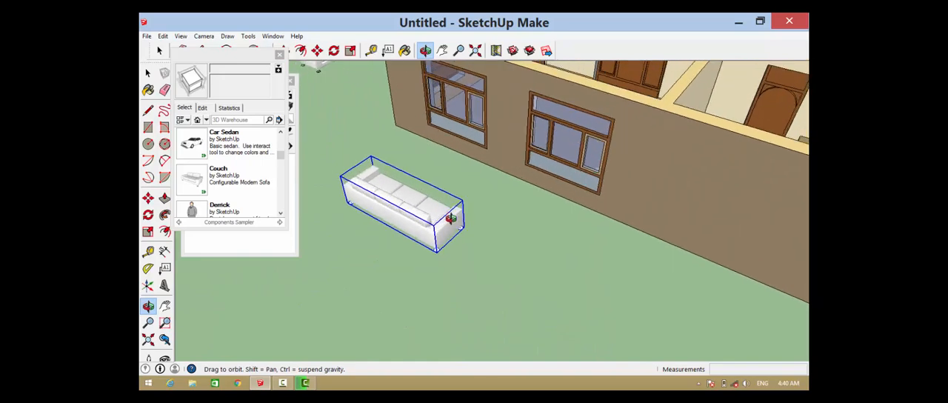
key("m")
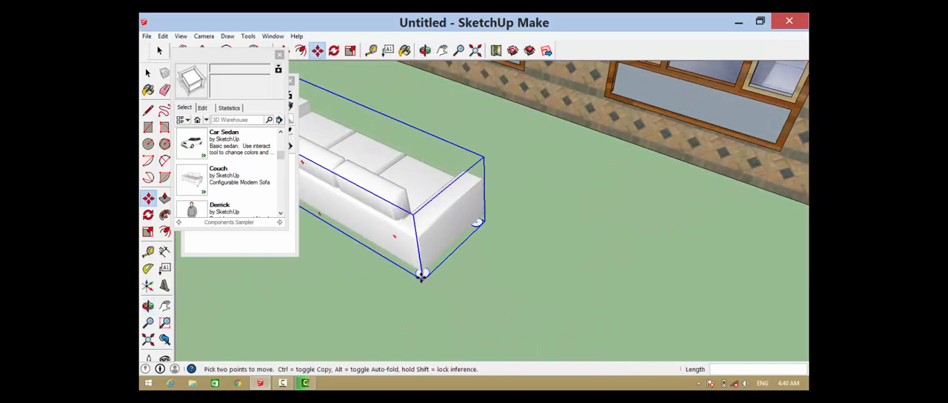
left_click(424, 274)
key("ctrl")
scroll(423, 255, "down", 3)
scroll(422, 245, "down", 4)
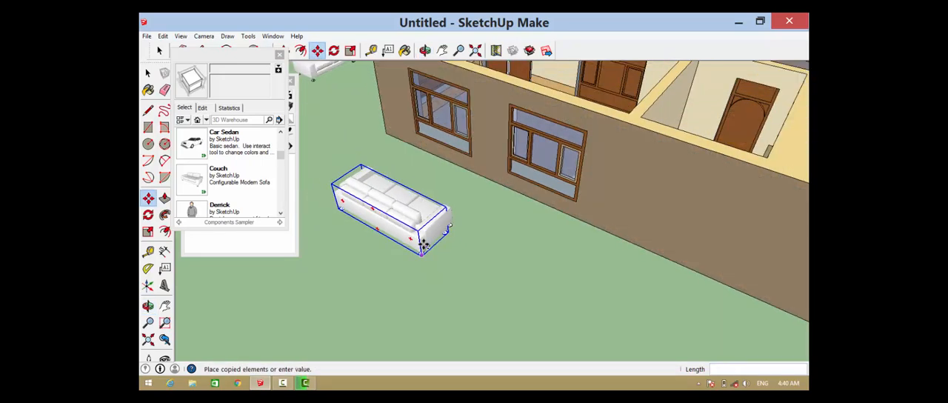
scroll(518, 172, "down", 1)
scroll(561, 82, "up", 3)
scroll(539, 149, "up", 2)
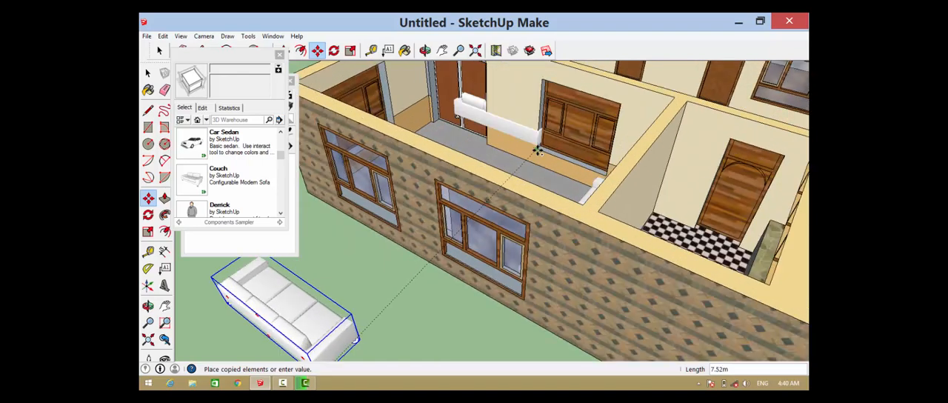
middle_click_drag(540, 149, 423, 216)
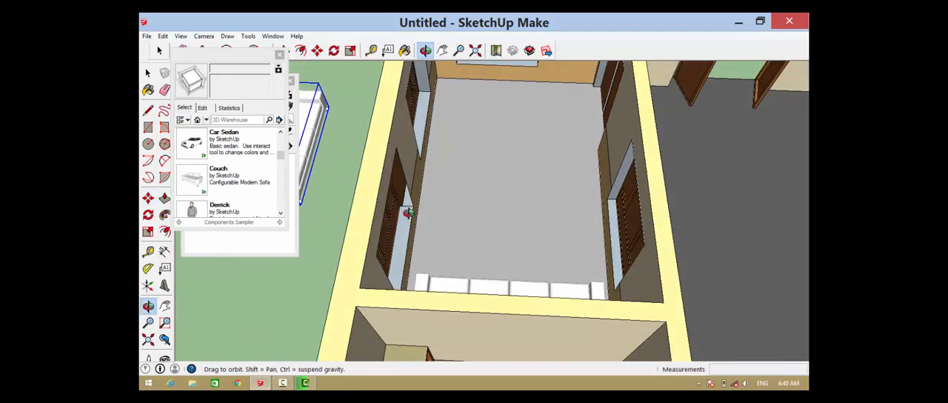
scroll(436, 239, "up", 4)
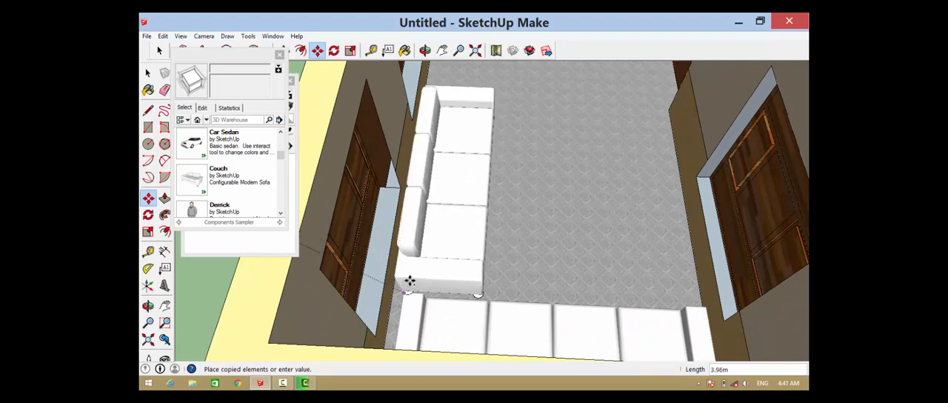
left_click(413, 279)
Stretch the couch along the exterior side wall lengthwise into a six-seater reaching almost to the room's far end
scroll(380, 260, "down", 2)
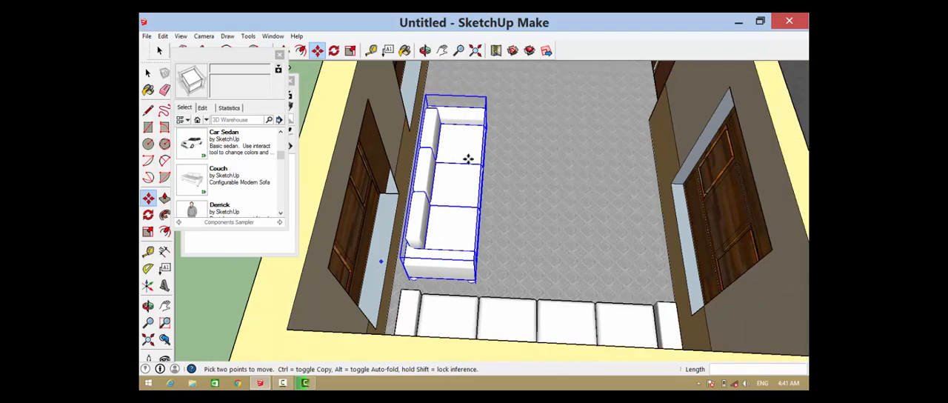
scroll(476, 95, "up", 3)
scroll(444, 162, "down", 4)
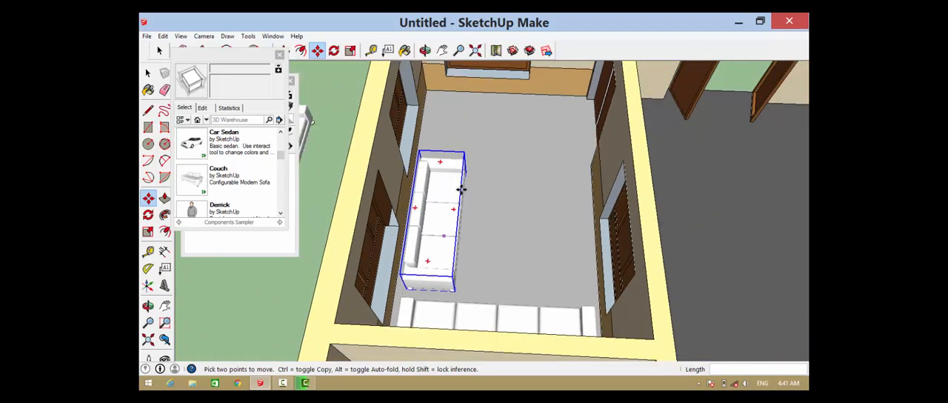
middle_click_drag(482, 195, 276, 122)
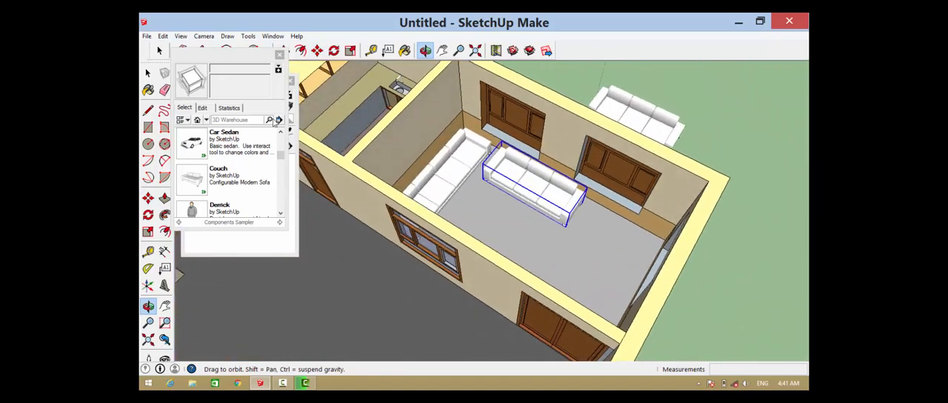
left_click(148, 232)
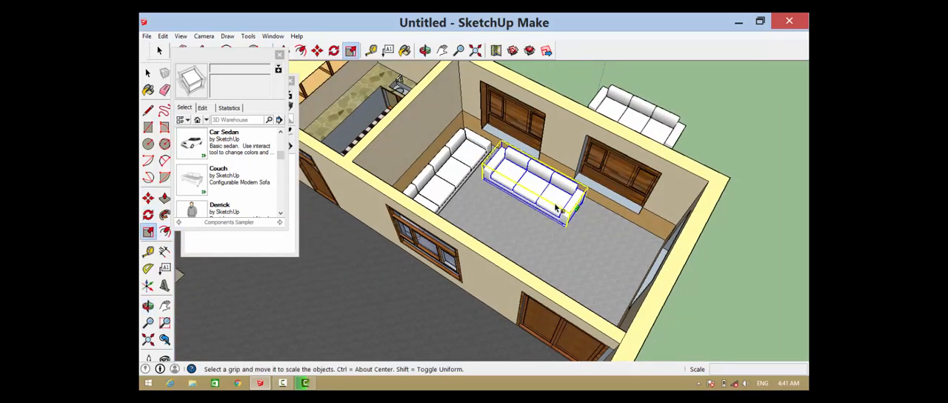
scroll(560, 208, "up", 1)
left_click_drag(583, 208, 670, 241)
scroll(524, 152, "down", 5)
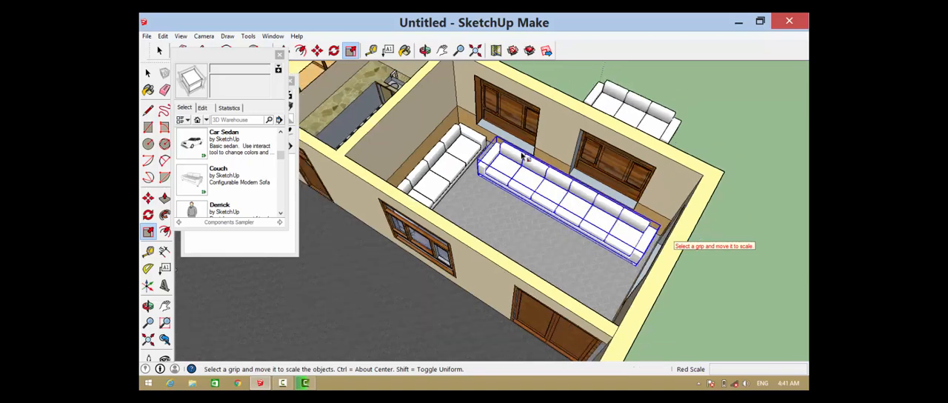
Copy the six-seat couch out of the room to the open ground beside the house, about 8.04 m away
scroll(606, 126, "up", 4)
scroll(606, 126, "down", 5)
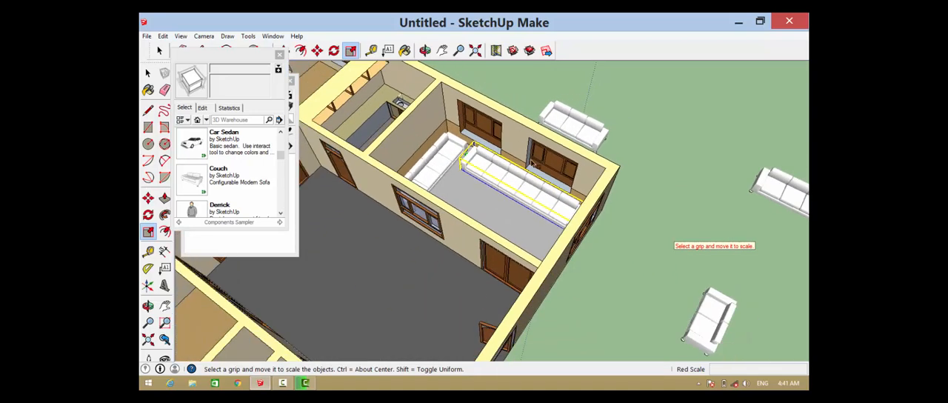
scroll(527, 169, "up", 5)
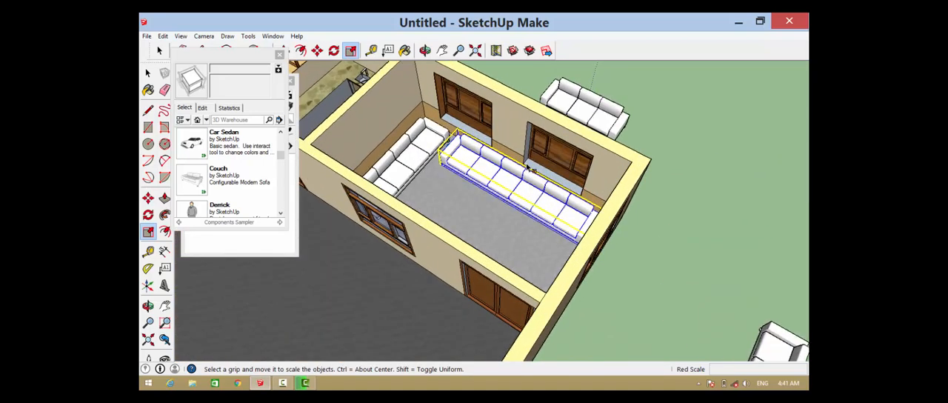
key("m")
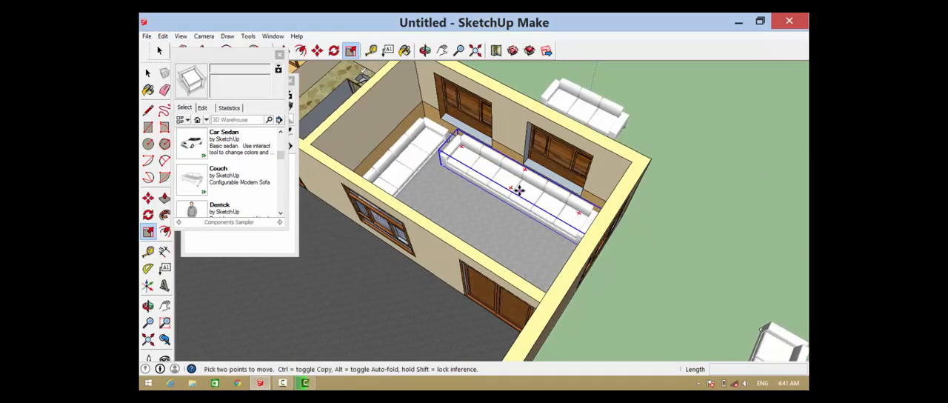
key("ctrl")
left_click(511, 186)
scroll(468, 172, "down", 4)
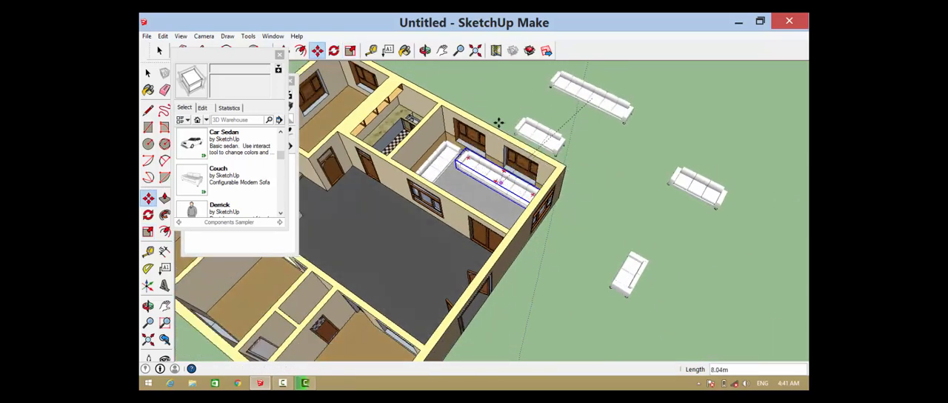
left_click(605, 72)
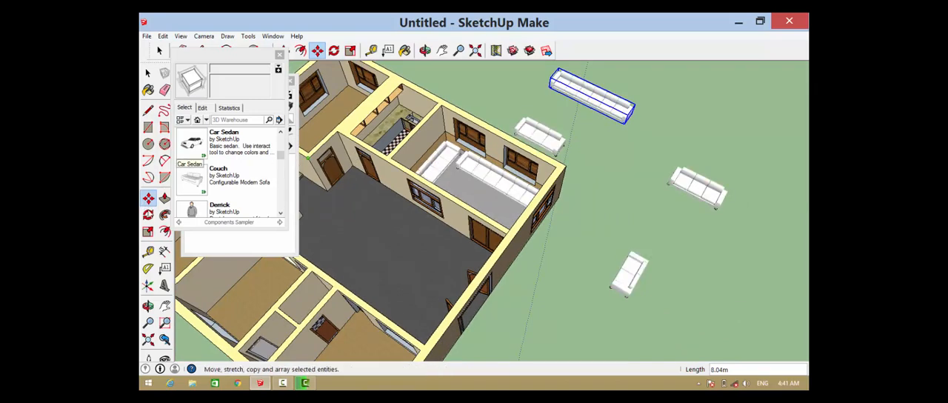
Rotate the six-seat couch copy outside the house 180 degrees on the ground plane
left_click(148, 215)
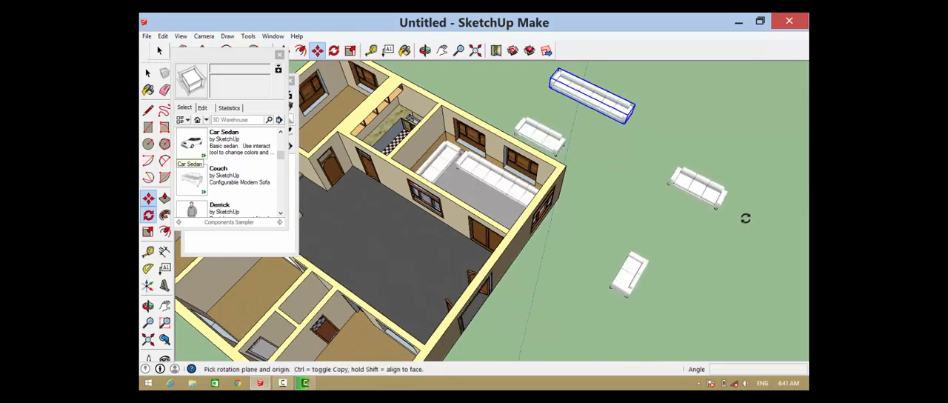
left_click(622, 136)
left_click(630, 123)
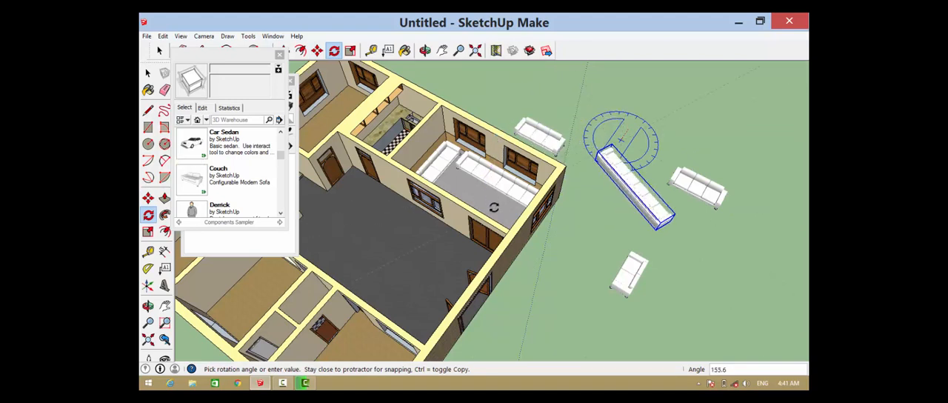
type("180")
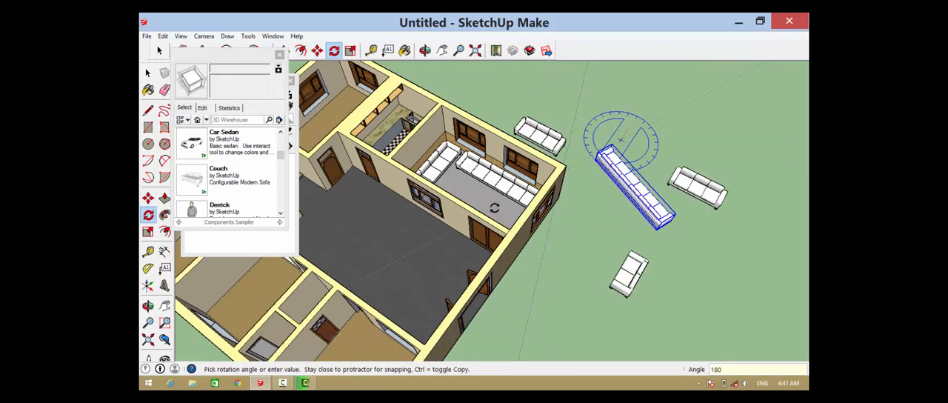
key("Return")
Move the rotated six-seat couch about 10.53 m into the panelled room, against the side wall opposite the other six-seater
scroll(709, 210, "up", 4)
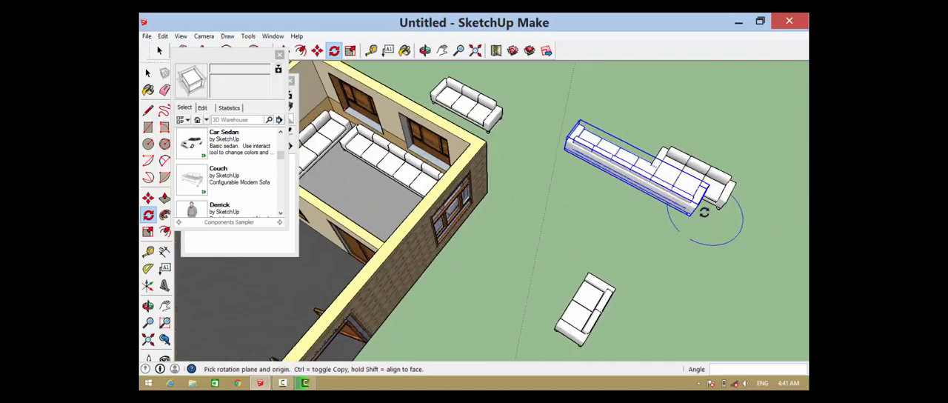
key("m")
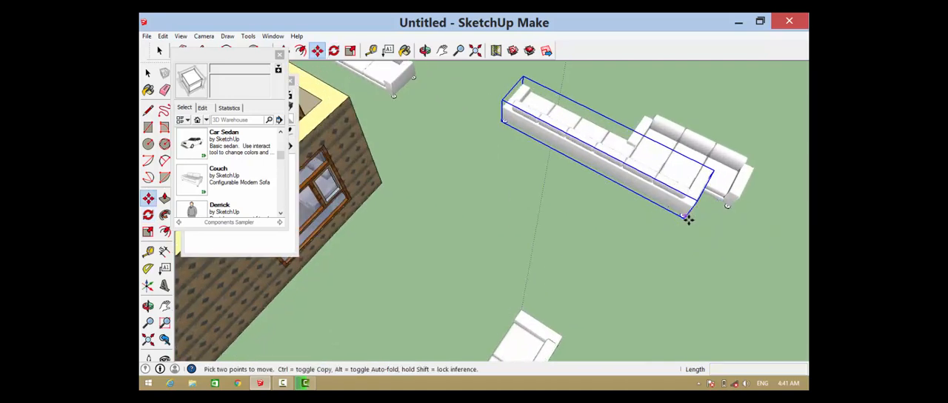
left_click(685, 219)
scroll(667, 215, "down", 4)
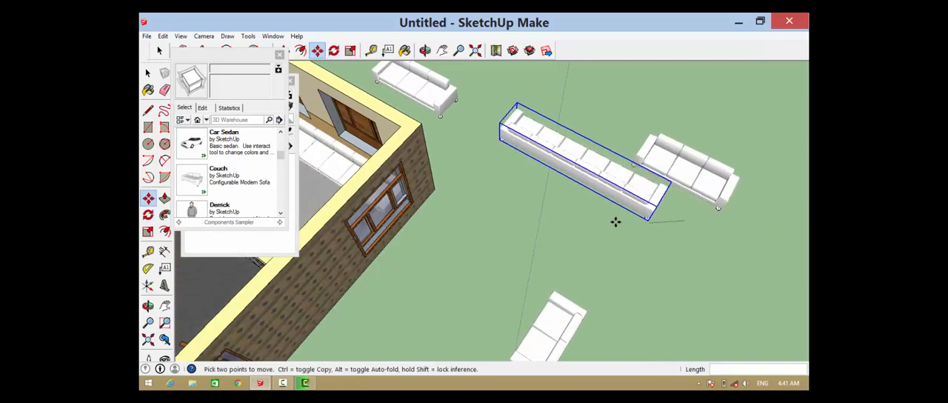
scroll(383, 212, "up", 5)
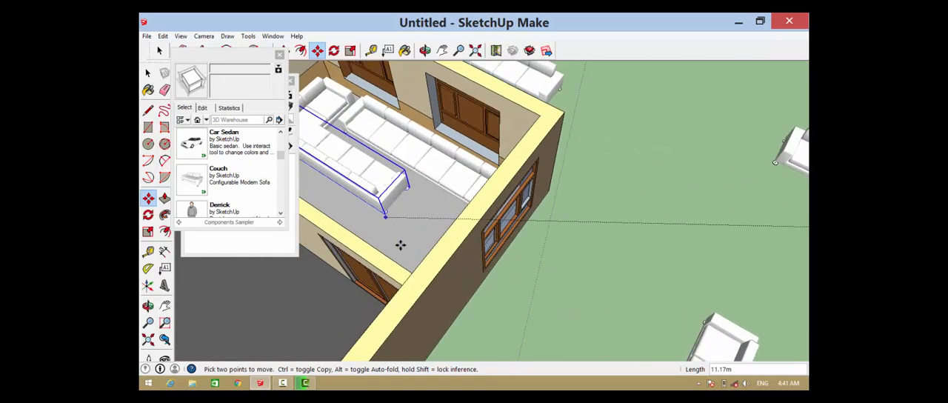
middle_click_drag(438, 234, 560, 150)
scroll(548, 144, "up", 4)
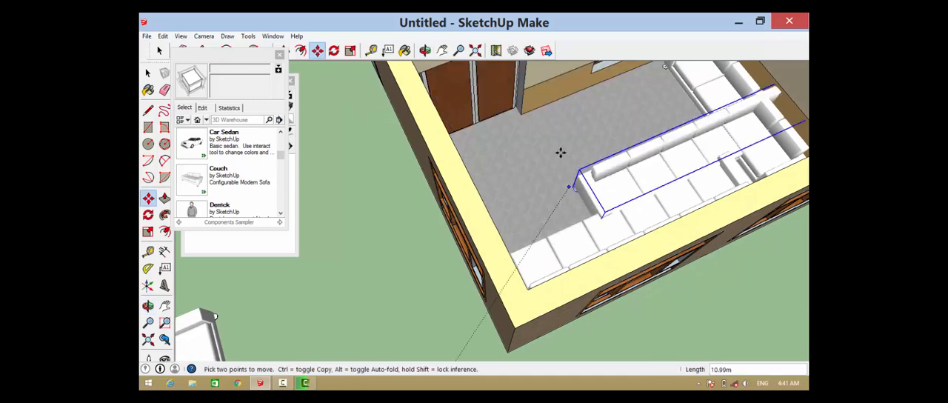
scroll(474, 138, "up", 4)
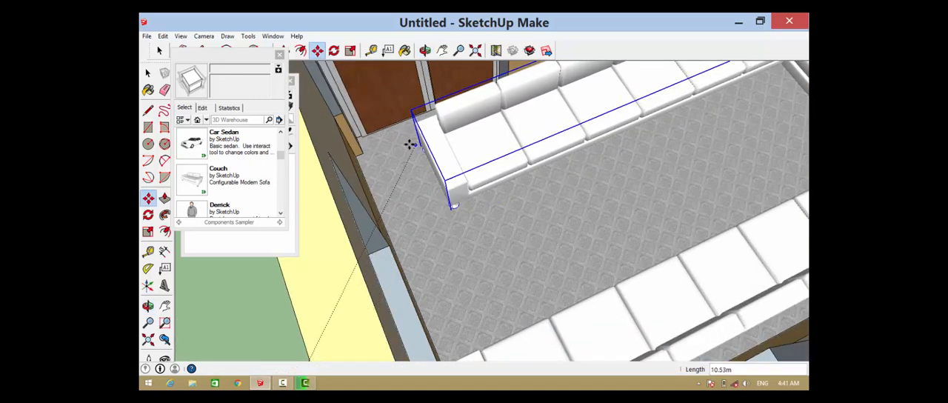
left_click(409, 144)
Shift the second six-seat couch about 0.37 m along its side wall, away from the end-wall couch
scroll(419, 176, "down", 6)
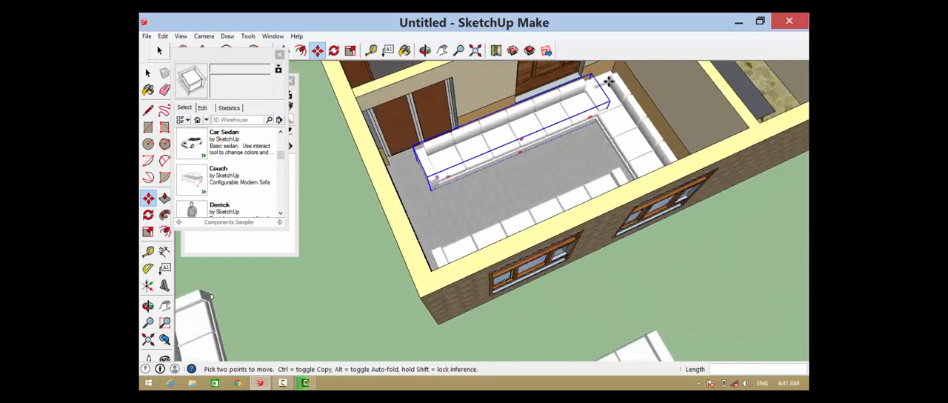
scroll(607, 80, "up", 5)
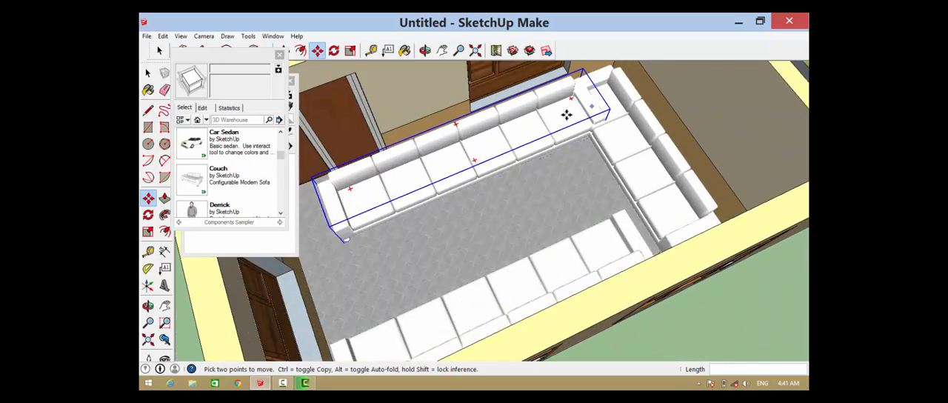
left_click(564, 116)
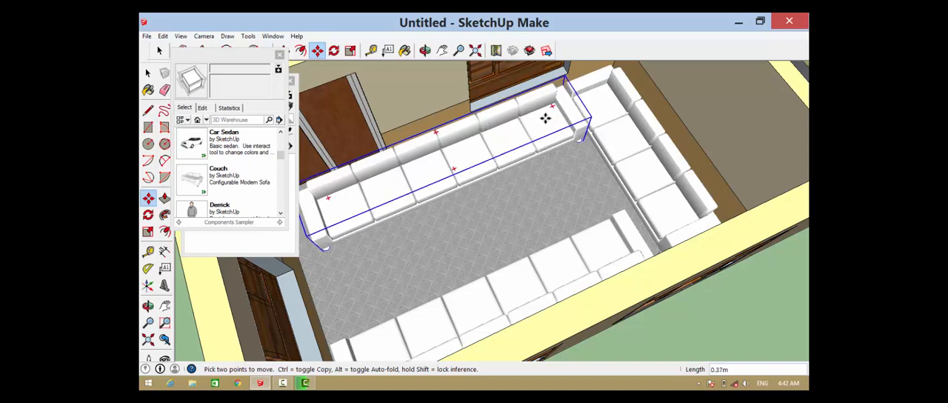
left_click(546, 119)
scroll(613, 156, "down", 1)
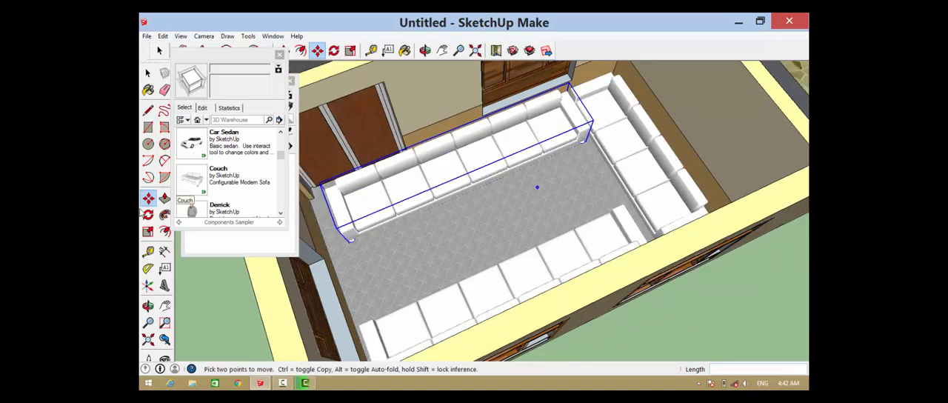
Shorten the six-seat couch along the double-door wall to three seats, scaling it lengthwise by 0.64 and 0.88 from opposite ends
left_click(148, 232)
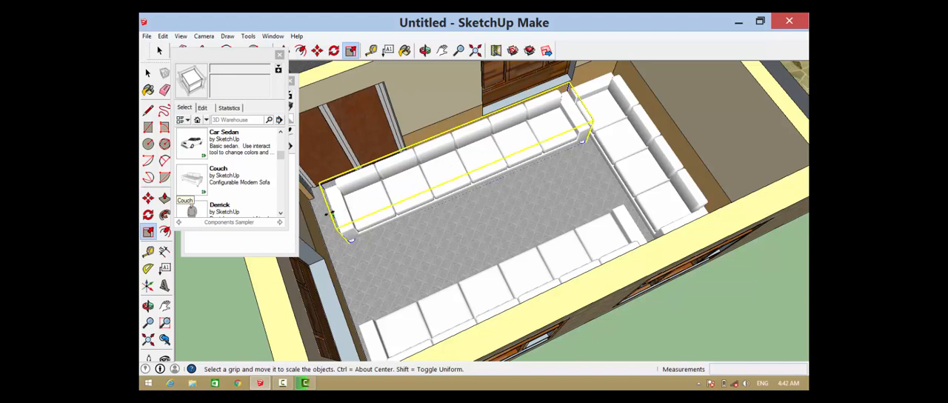
left_click_drag(349, 238, 440, 201)
left_click_drag(426, 172, 429, 169)
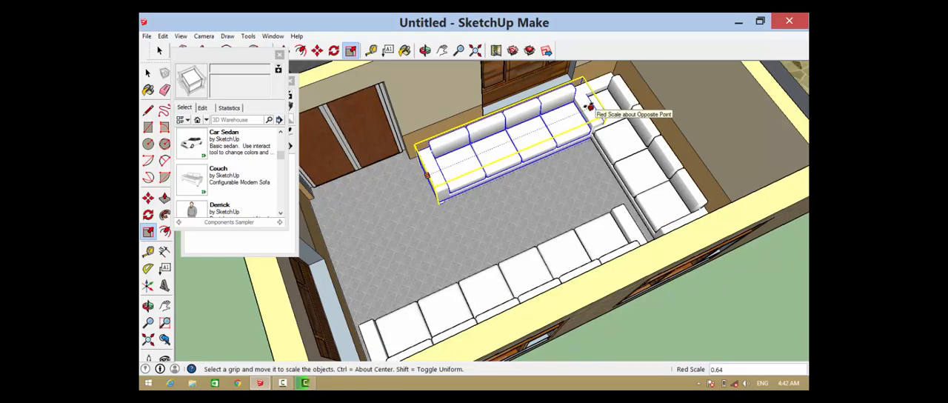
left_click_drag(589, 107, 568, 109)
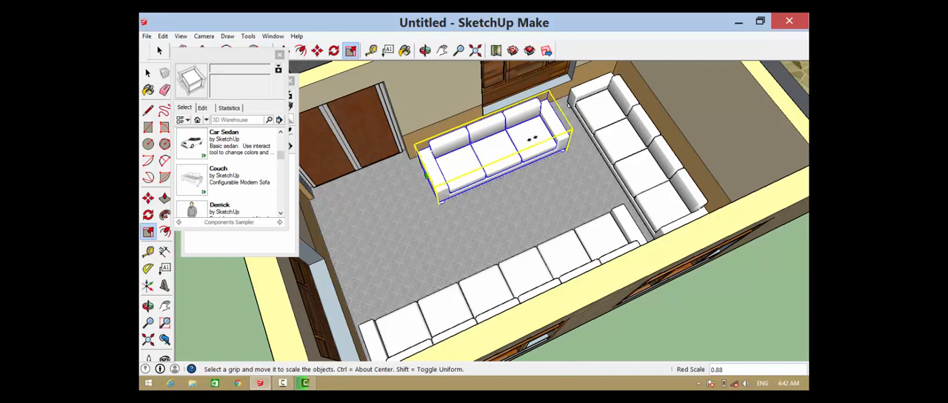
Move the shortened three-seat couch about 0.17 m along its wall towards the end-wall couch and deselect it
key("m")
left_click(531, 138)
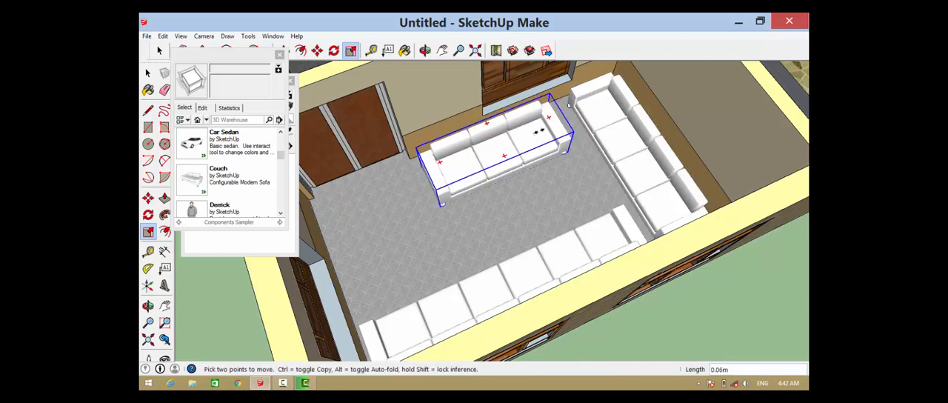
scroll(541, 131, "down", 5)
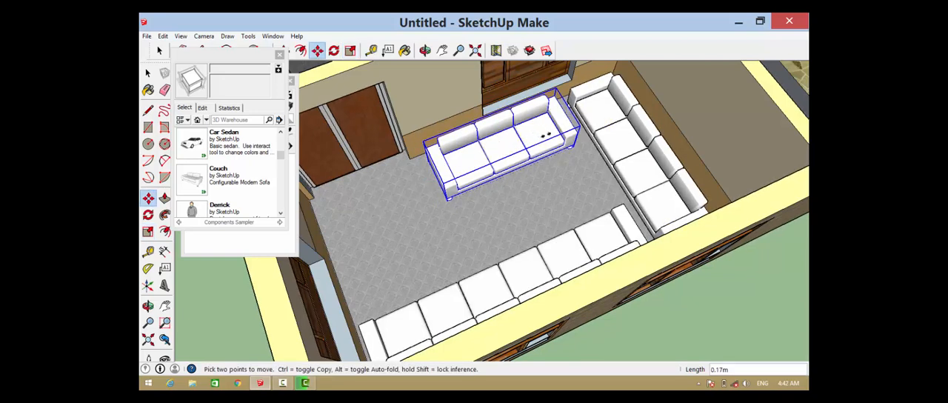
middle_click_drag(548, 162, 657, 142)
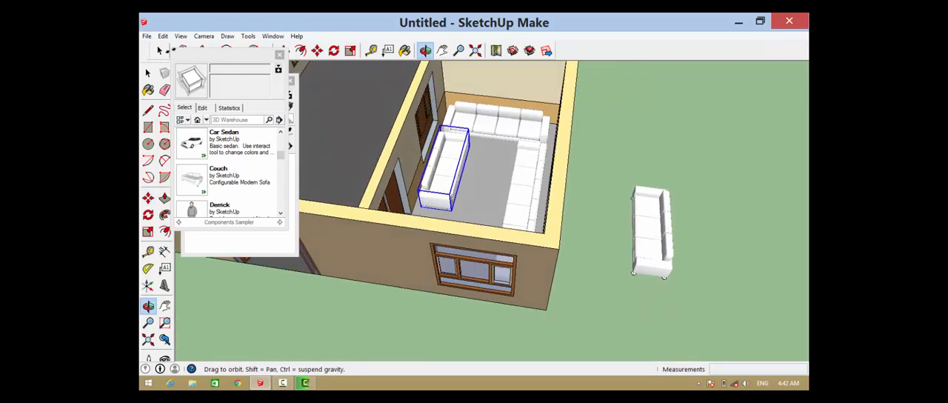
key("space")
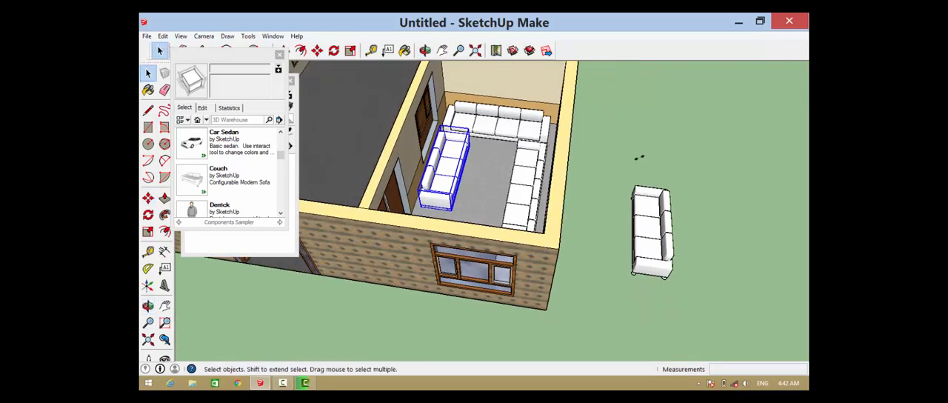
left_click(601, 146)
scroll(490, 141, "up", 4)
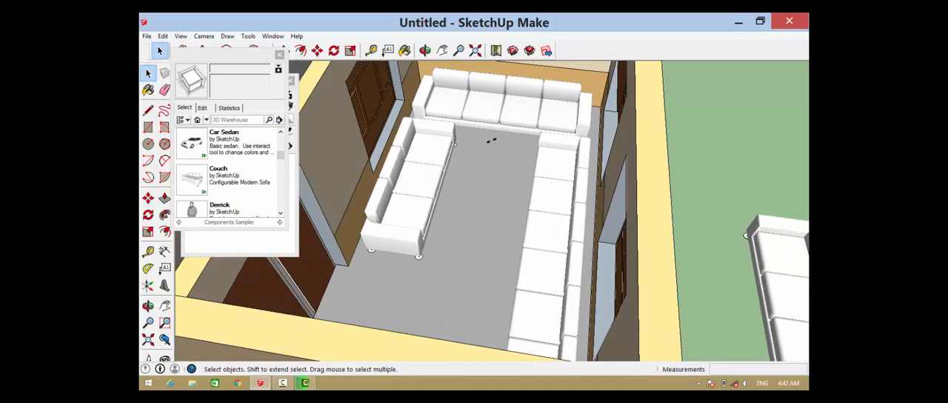
Draw a long narrow rectangle on the floor between the two side-wall couches and extrude it 0.5 m into a table block
middle_click_drag(483, 137, 521, 153)
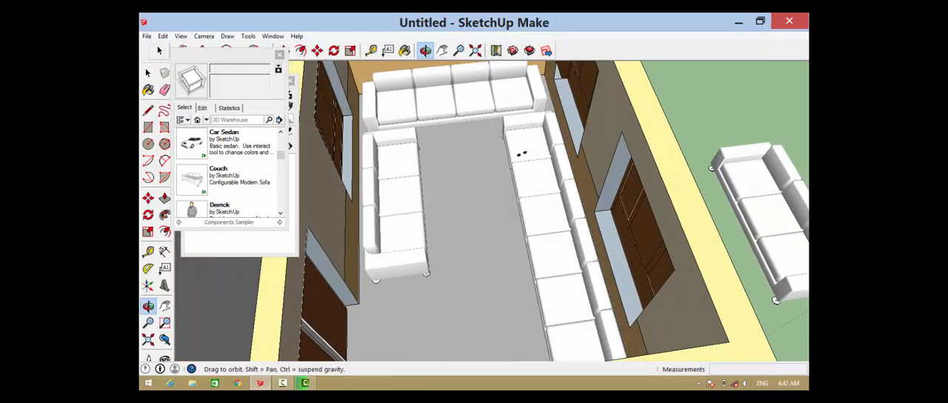
key("r")
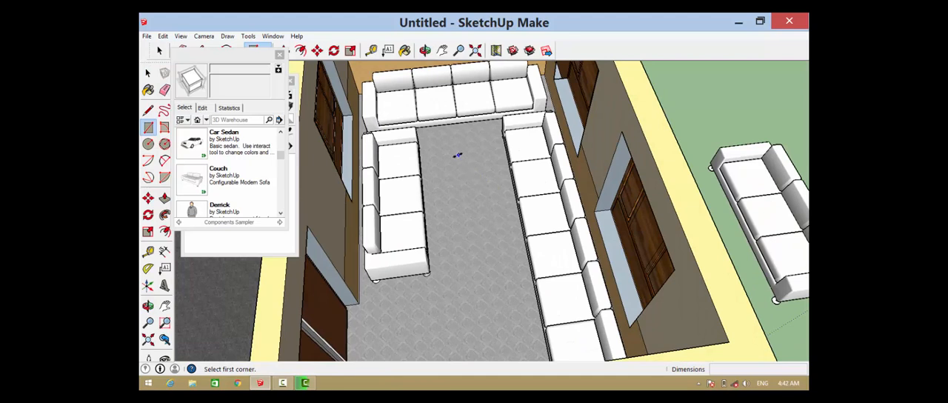
left_click(452, 151)
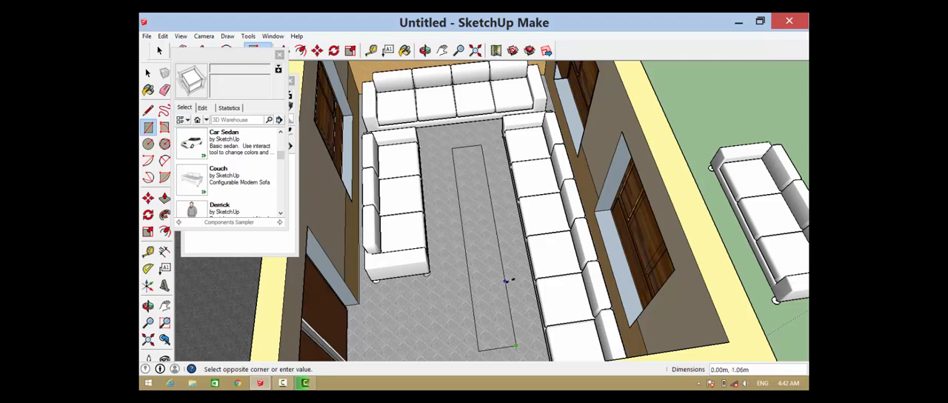
key("p")
left_click(494, 263)
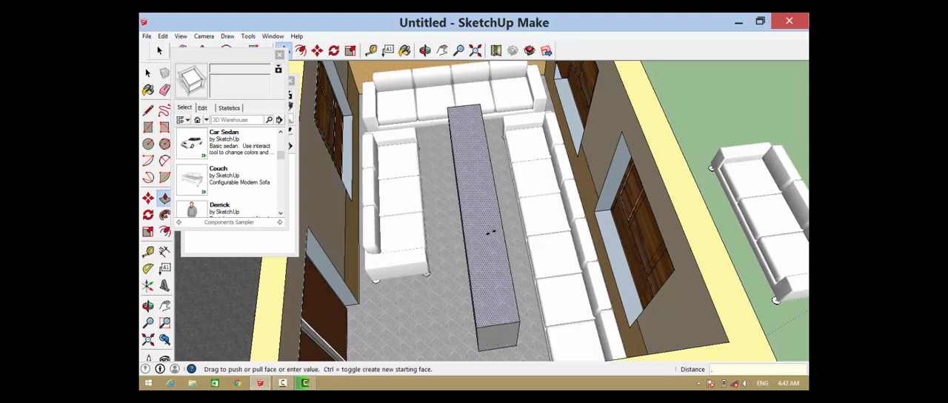
type(".50m")
key("Return")
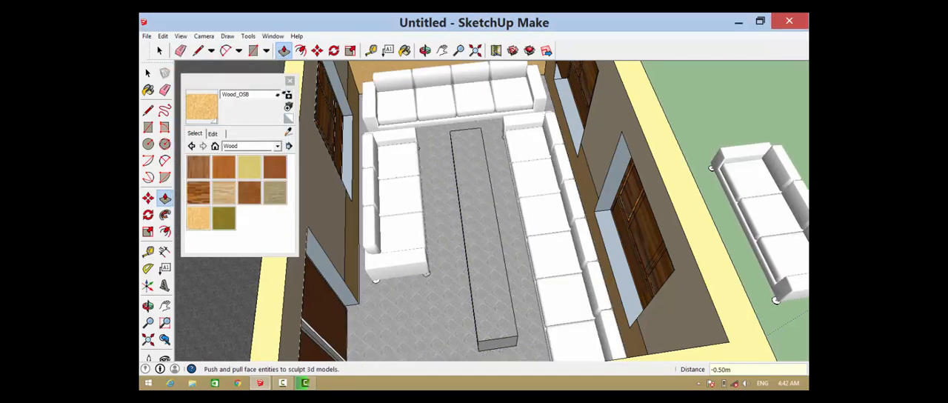
Paint the top of the table block with Metal_Brass_Ceiling from the Metal materials
left_click(277, 145)
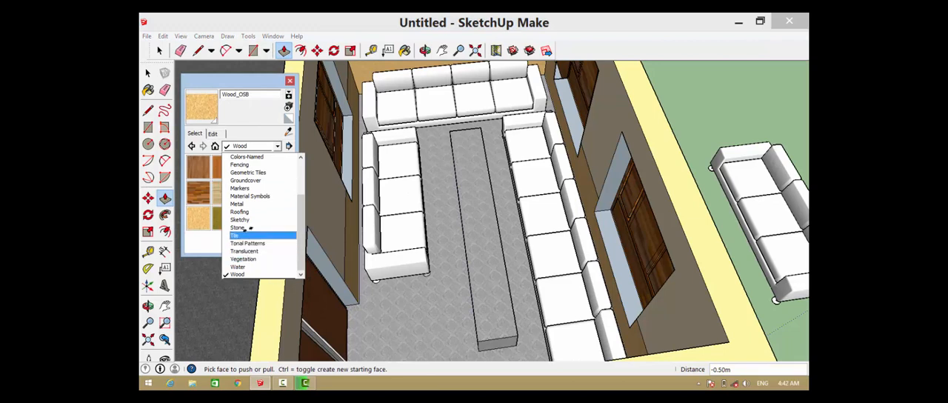
left_click(245, 236)
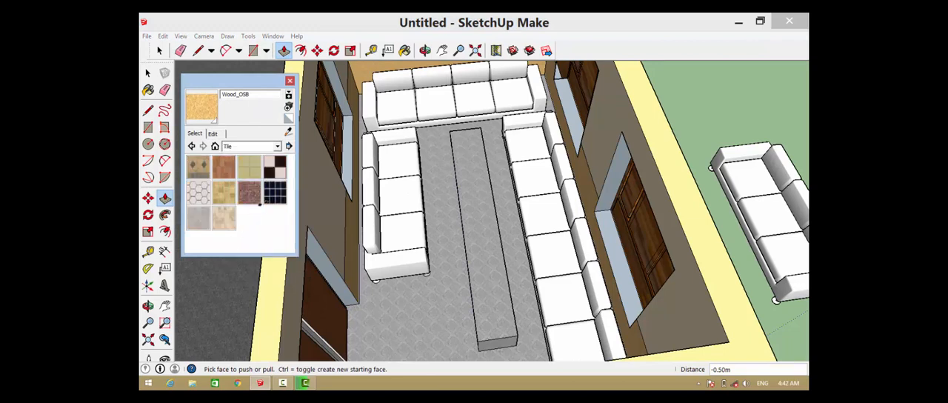
left_click(278, 146)
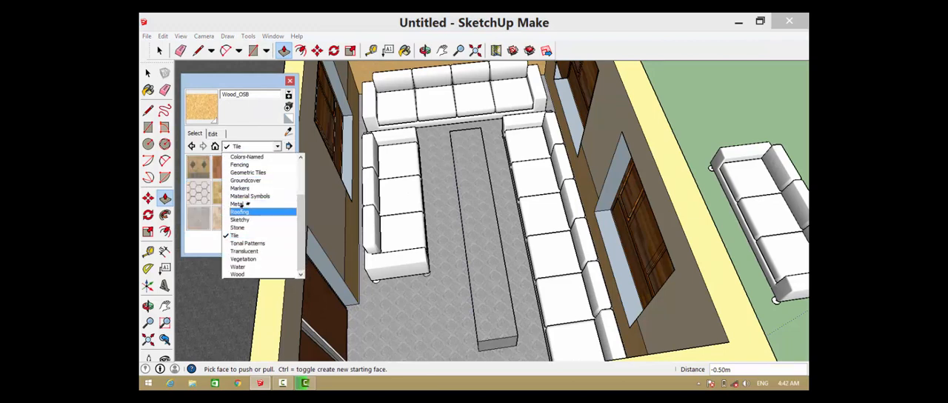
left_click(241, 203)
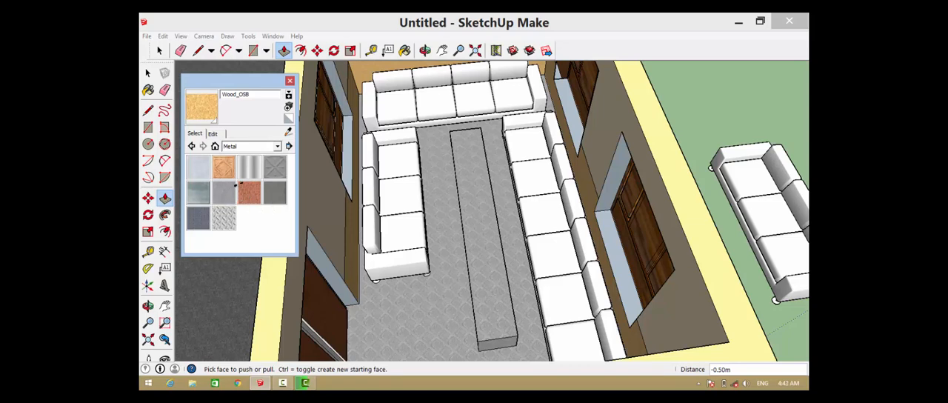
left_click(224, 168)
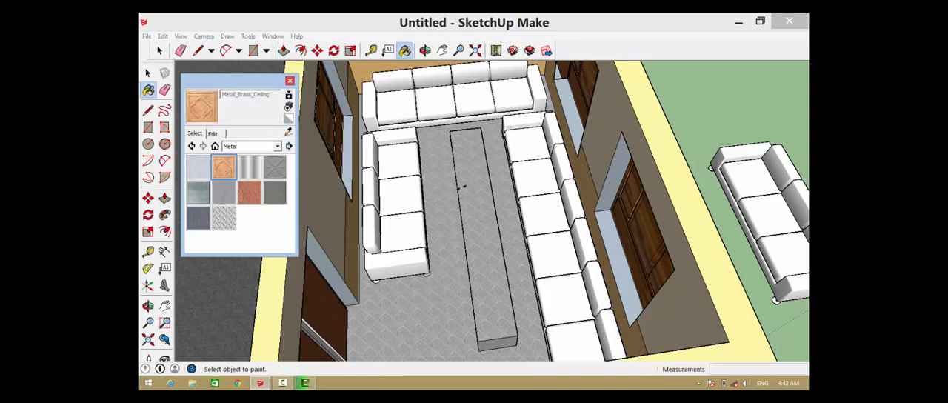
left_click(461, 186)
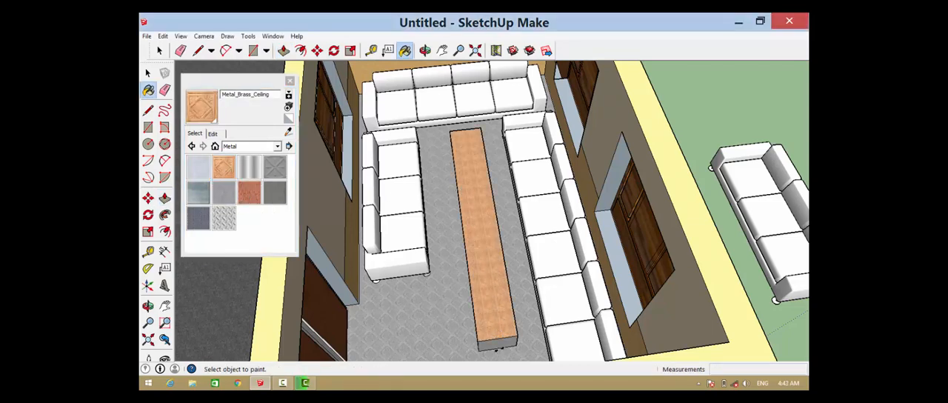
Cover the long sides and both ends of the table block with the same Metal_Brass_Ceiling material
scroll(497, 348, "up", 2)
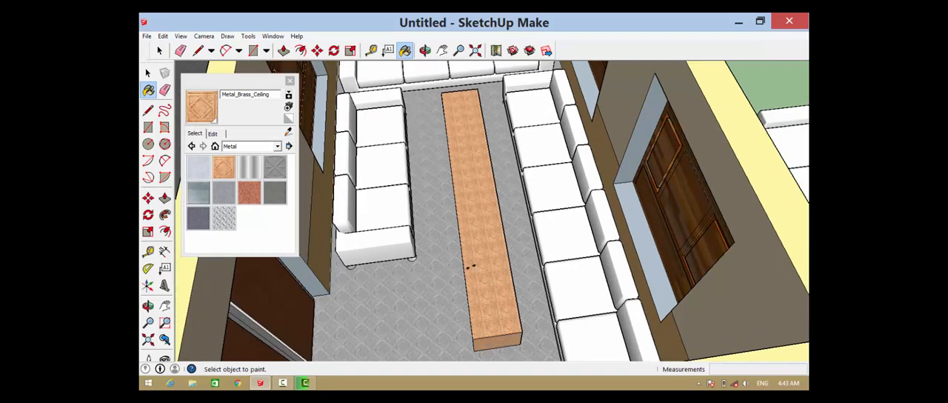
middle_click_drag(485, 266, 600, 229)
left_click(203, 106)
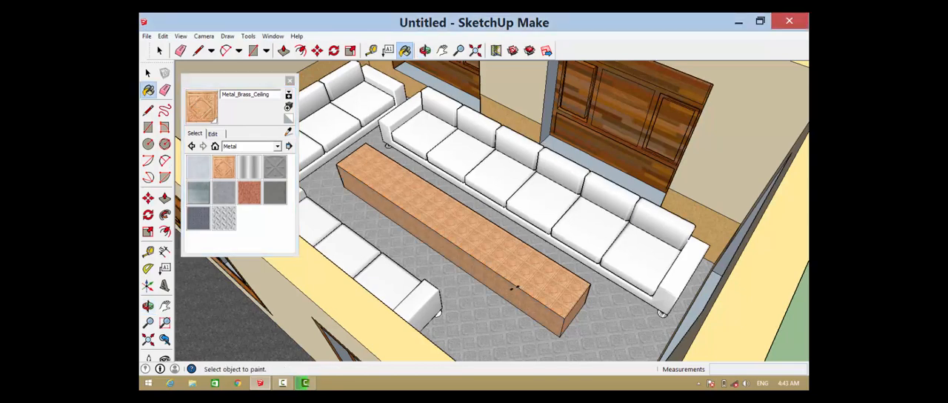
middle_click_drag(514, 287, 269, 250)
left_click_drag(487, 233, 319, 299)
left_click(203, 107)
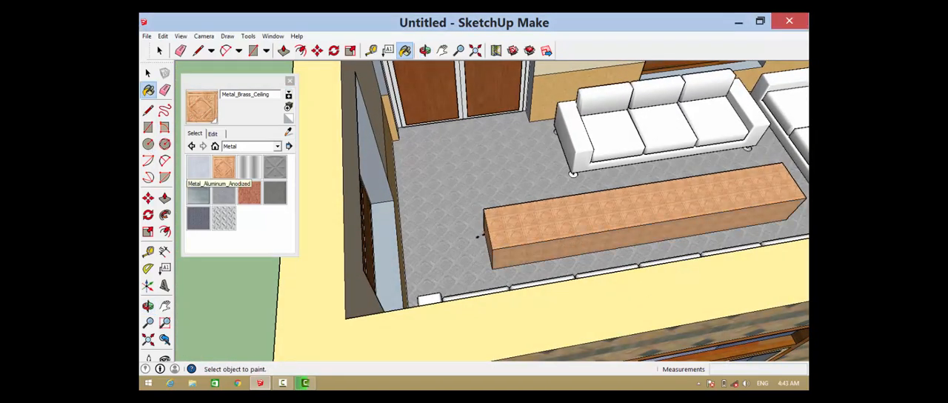
scroll(514, 220, "down", 4)
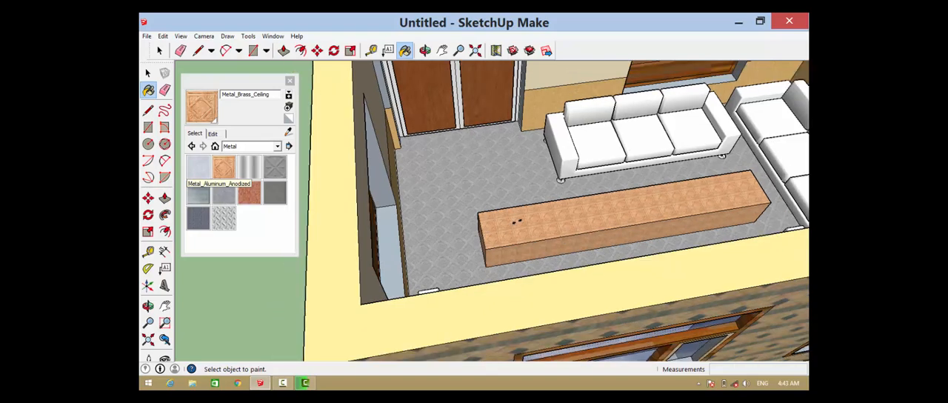
middle_click_drag(626, 216, 574, 324)
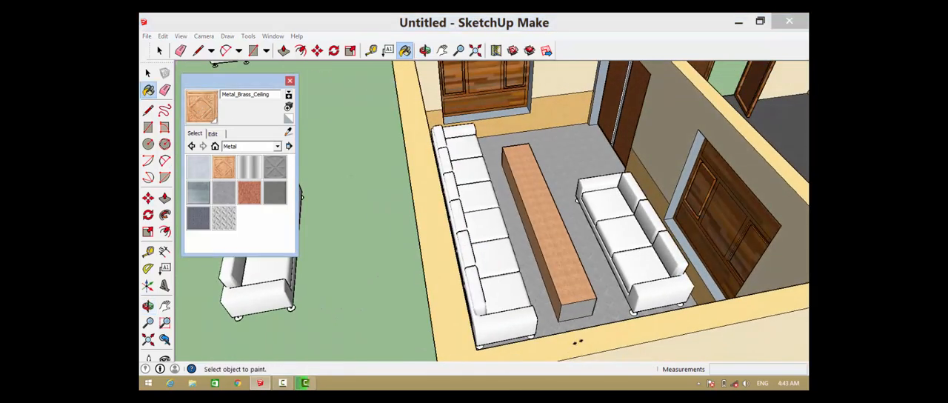
left_click(575, 316)
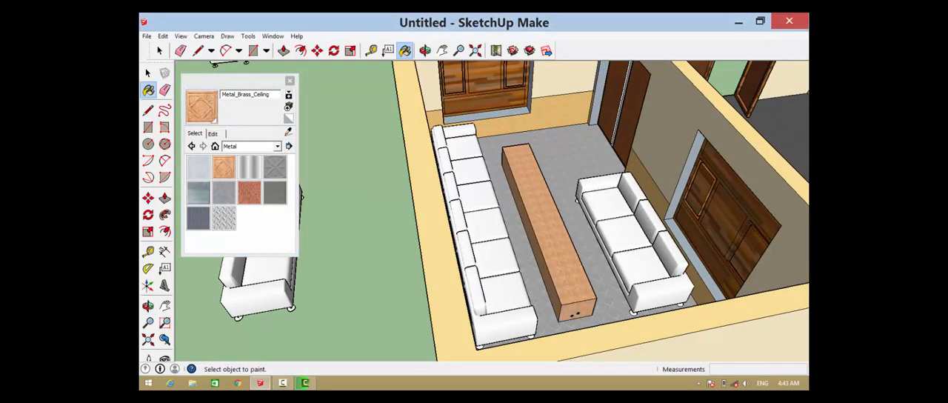
mouse_move(579, 271)
middle_mouse_down()
mouse_move(531, 168)
mouse_move(747, 254)
mouse_move(768, 129)
mouse_move(782, 178)
mouse_move(632, 149)
middle_mouse_up()
scroll(632, 149, "down", 5)
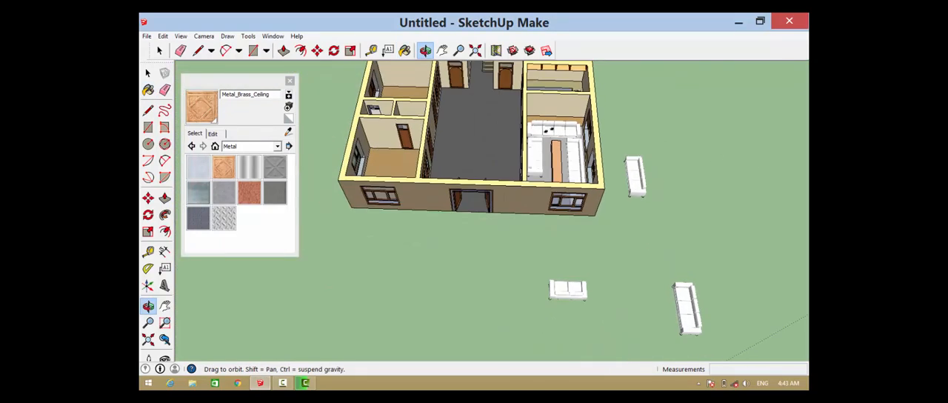
scroll(545, 222, "down", 3)
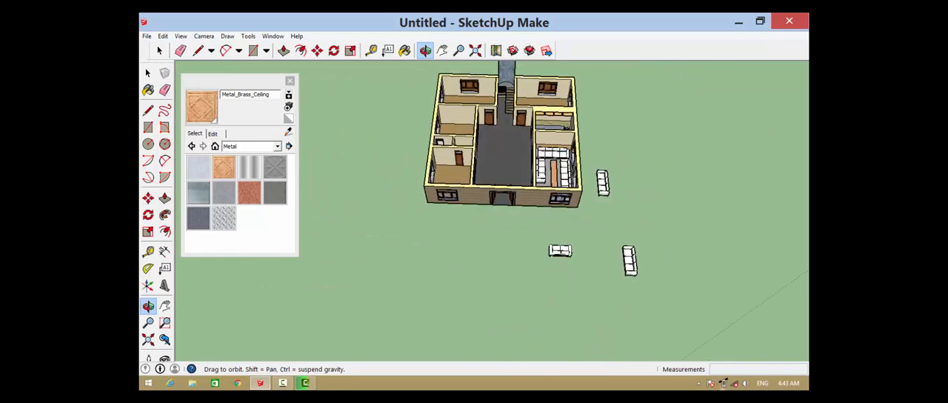